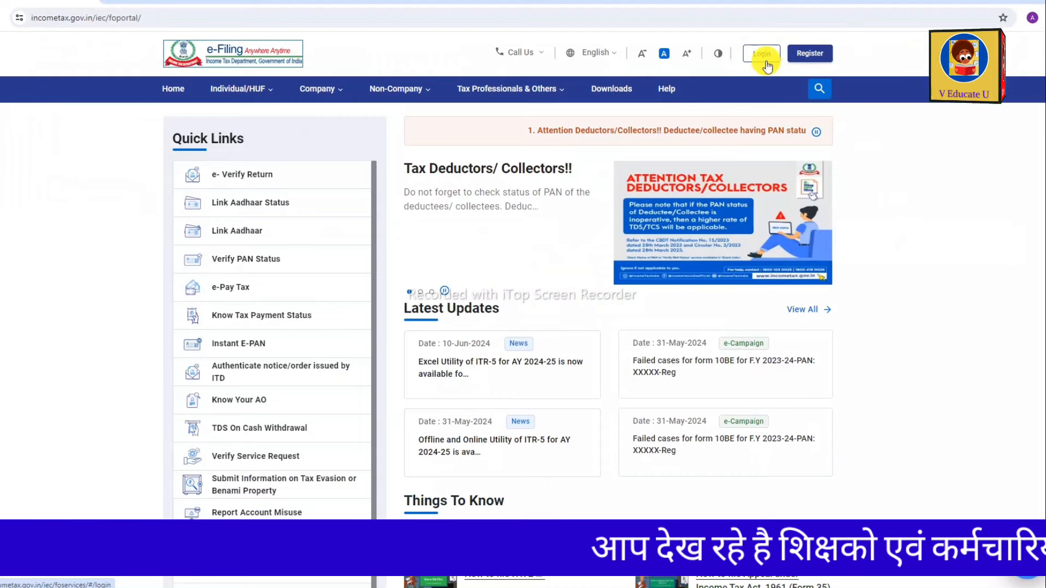
Open the e-Filing login page and continue with the account's user ID.
left_click(762, 53)
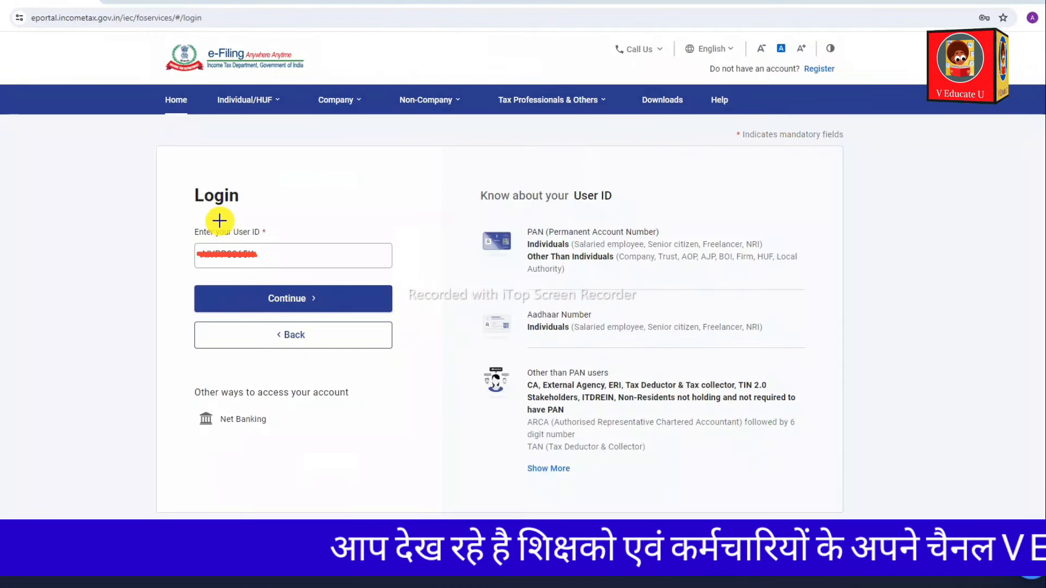
left_click_drag(276, 253, 318, 248)
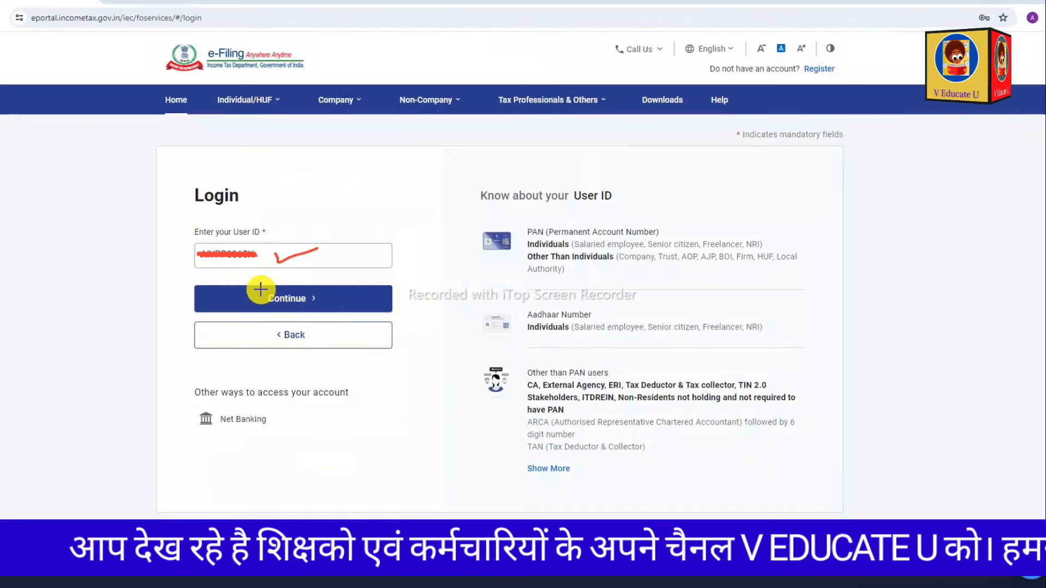
mouse_move(261, 289)
left_mouse_down()
mouse_move(304, 280)
mouse_move(300, 310)
mouse_move(270, 284)
left_mouse_up()
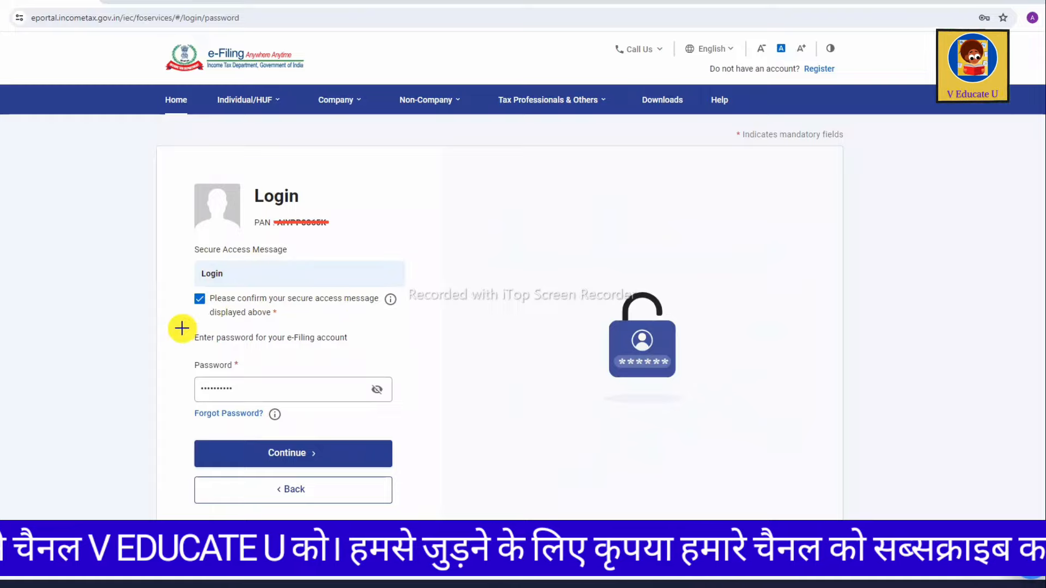
Confirm the secure access message and sign in to the e-Filing account with the filled-in account password.
left_click_drag(170, 309, 199, 305)
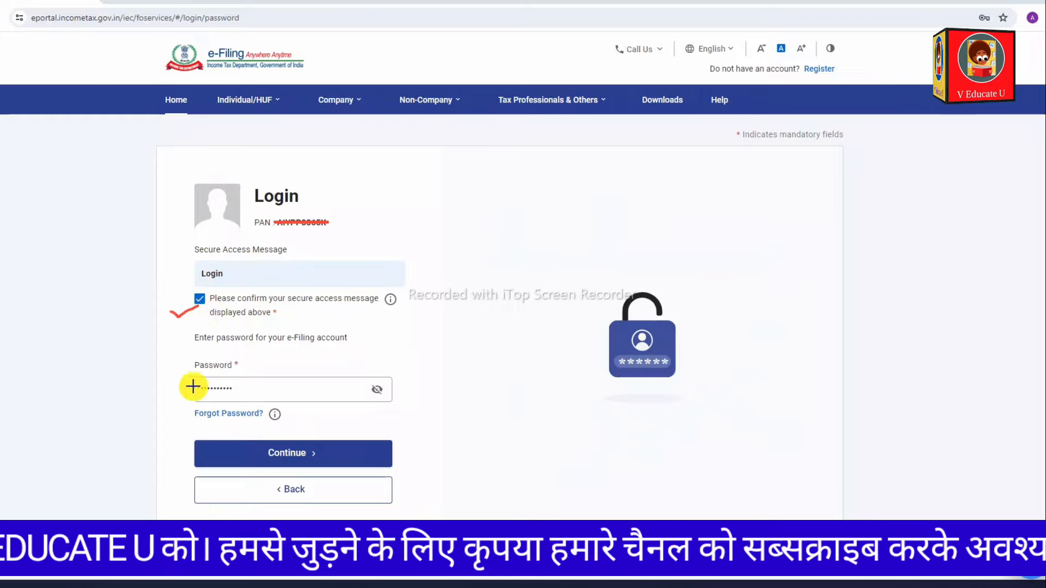
mouse_move(193, 382)
left_mouse_down()
mouse_move(243, 392)
mouse_move(194, 390)
mouse_move(197, 376)
left_mouse_up()
left_click_drag(315, 460, 363, 426)
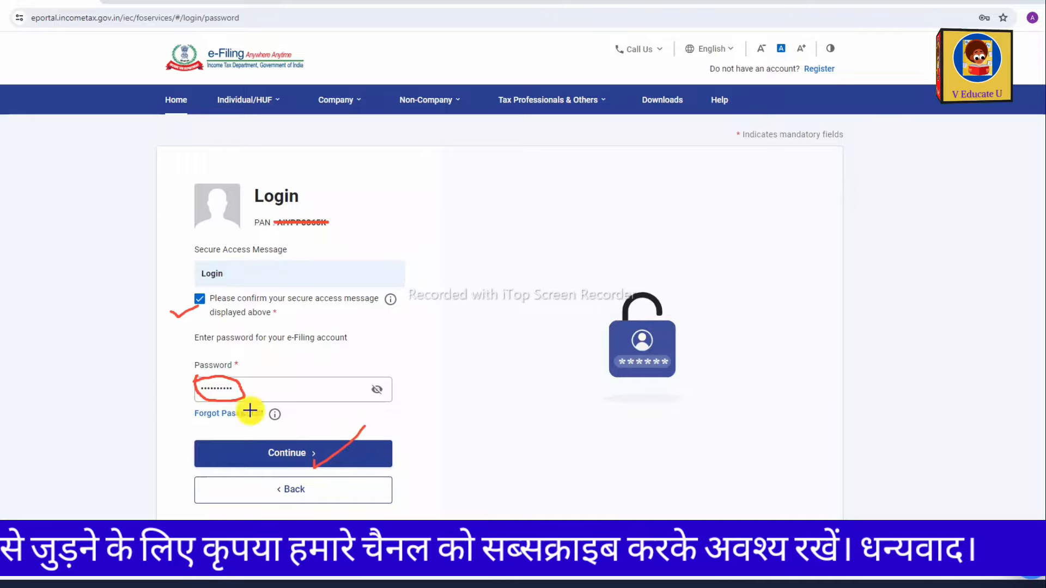
mouse_move(187, 415)
left_mouse_down()
mouse_move(206, 425)
mouse_move(278, 418)
mouse_move(273, 401)
mouse_move(236, 404)
left_mouse_up()
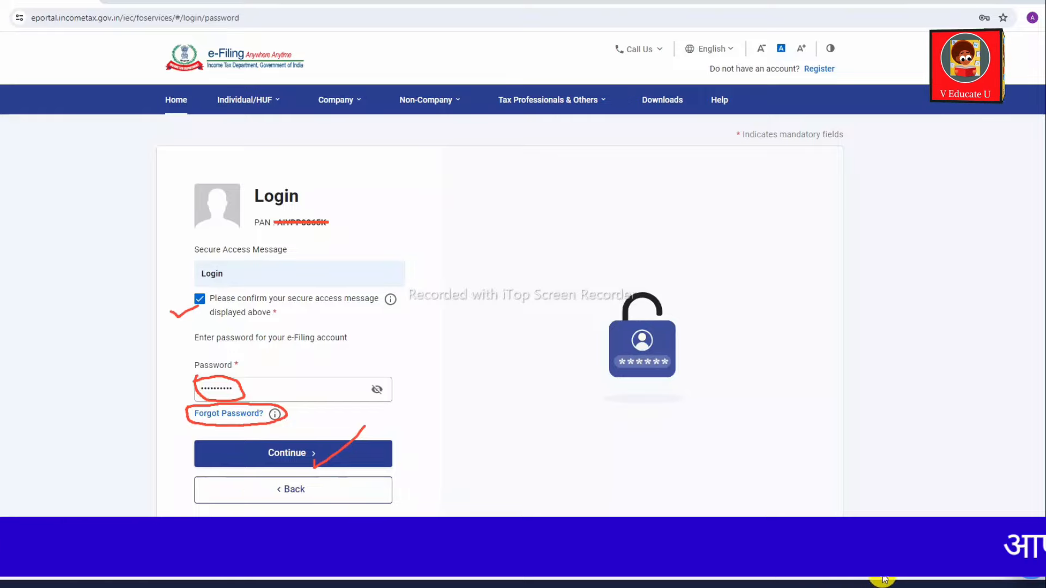
left_click_drag(253, 459, 291, 452)
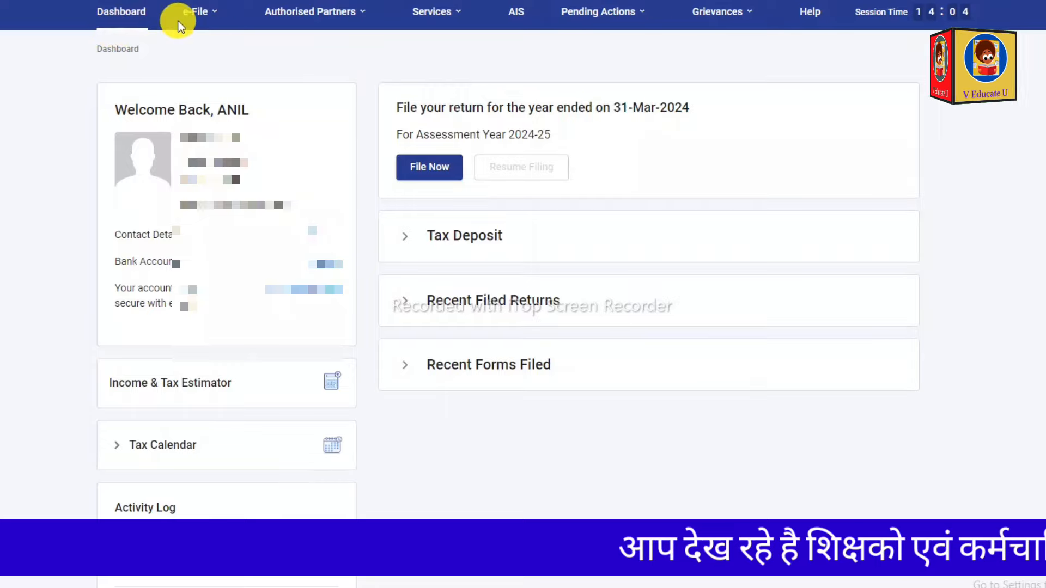
Choose to view Form 26AS for the income tax returns and confirm the redirect disclaimer to the TDS-CPC website.
mouse_move(365, 17)
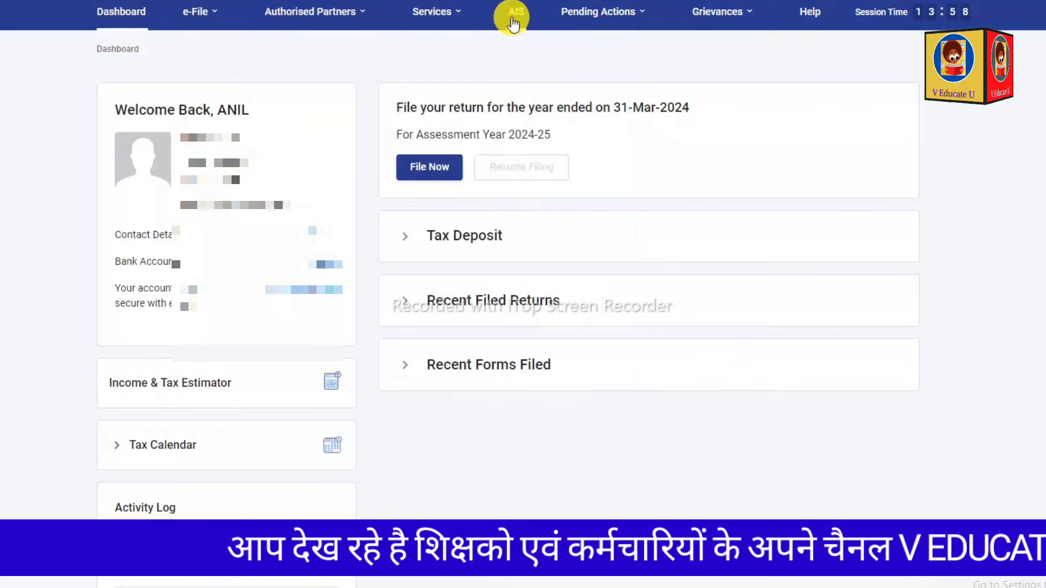
mouse_move(207, 15)
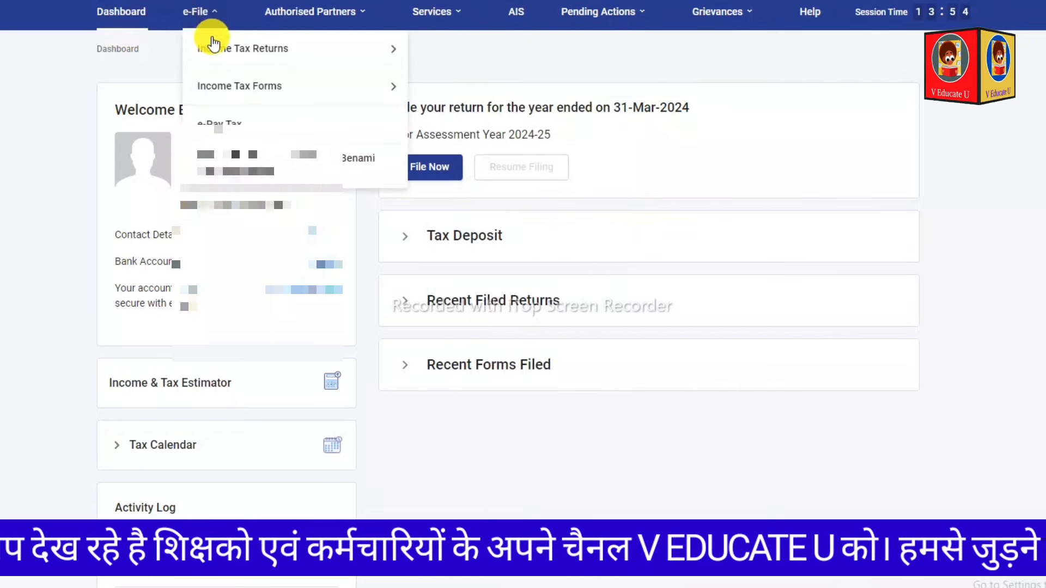
mouse_move(221, 48)
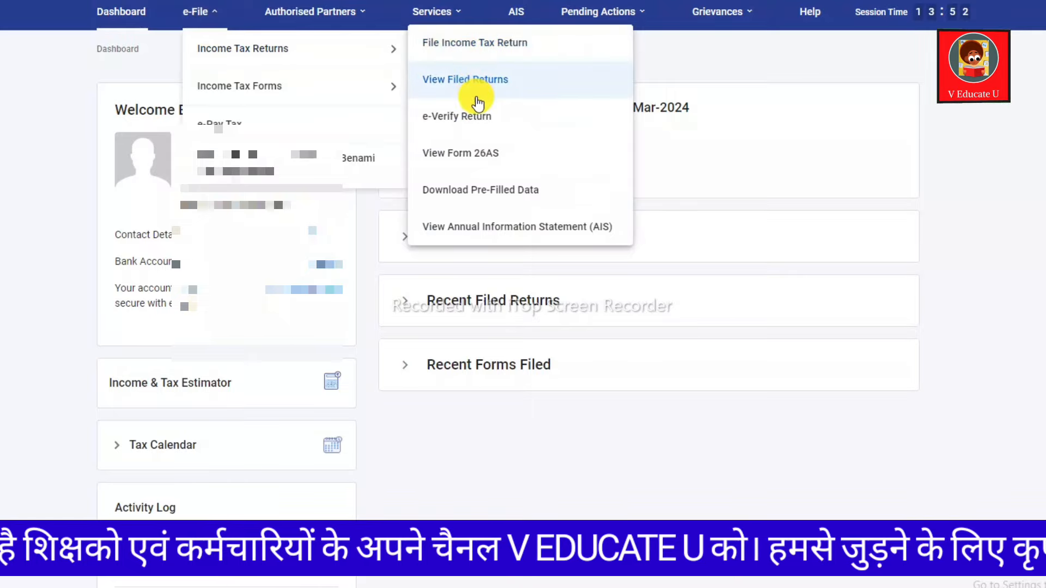
left_click(489, 161)
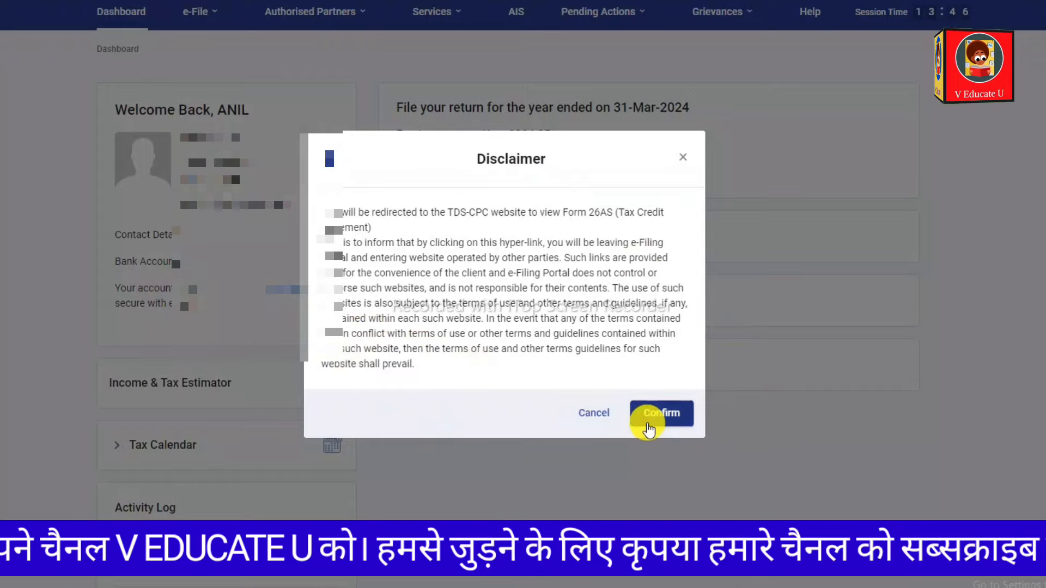
left_click(651, 421)
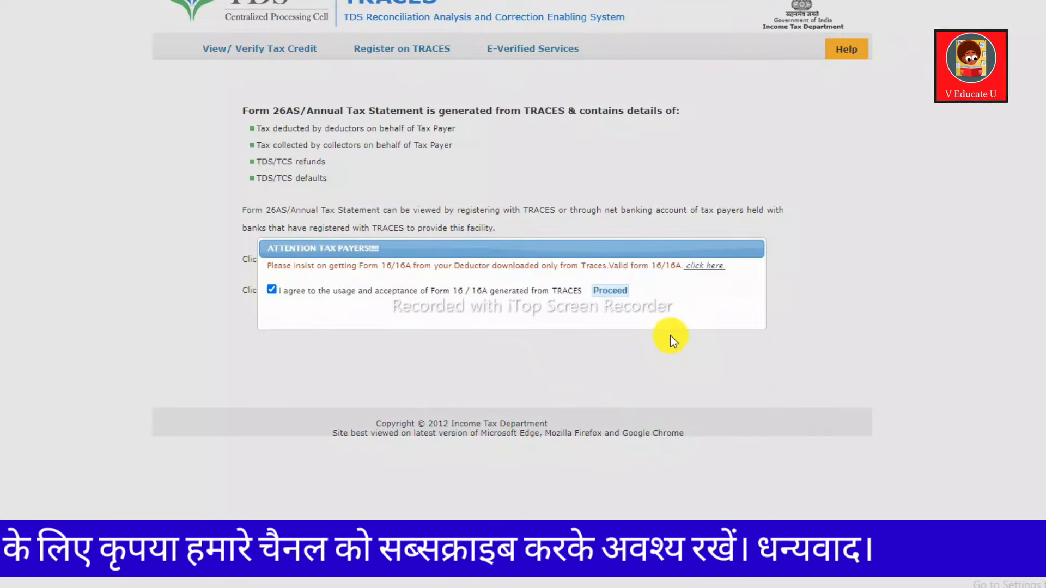
Accept the TRACES Form 16/16A usage notice and open View Tax Credit (Form 26AS/Annual Tax Statement).
left_click(599, 293)
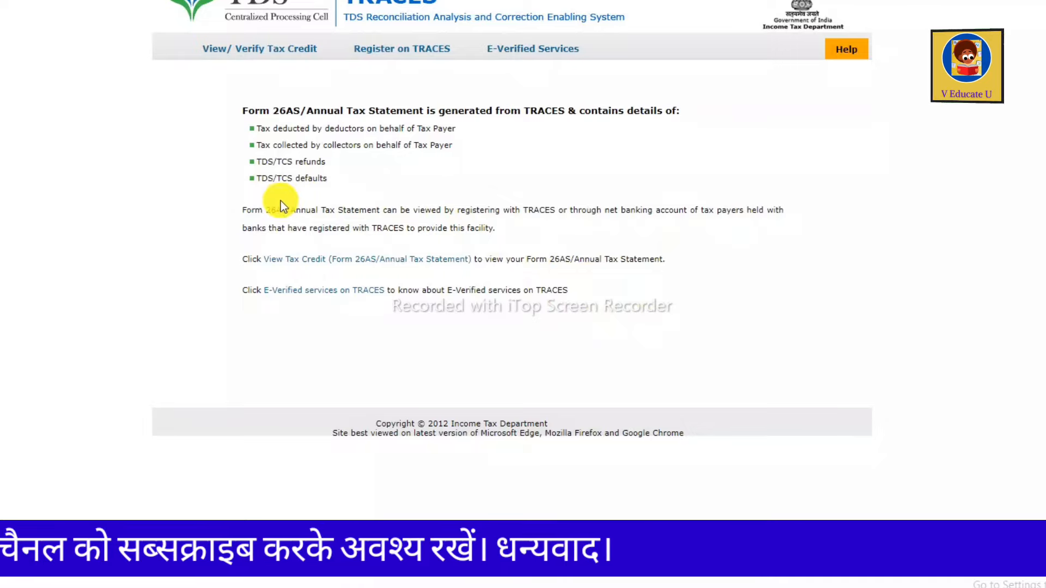
left_click(306, 266)
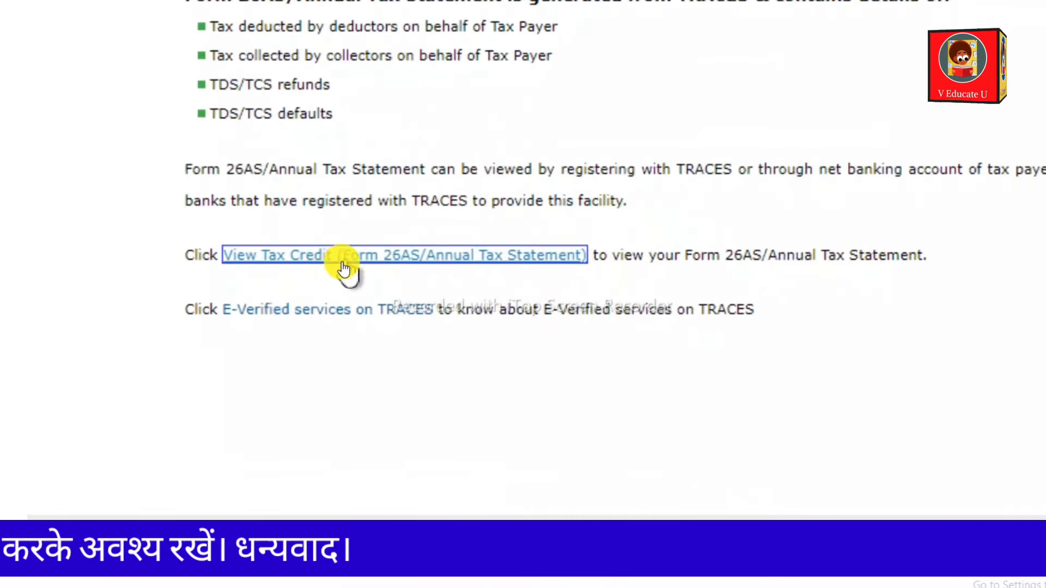
left_click(417, 267)
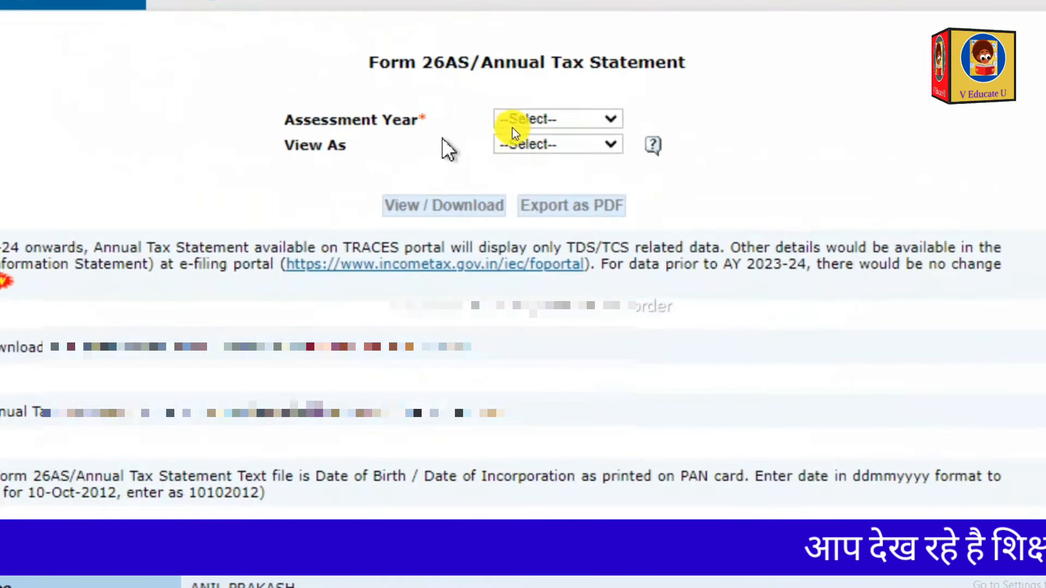
Display the Form 26AS/Annual Tax Statement for assessment year 2024-25 as HTML and look through it.
left_click(605, 121)
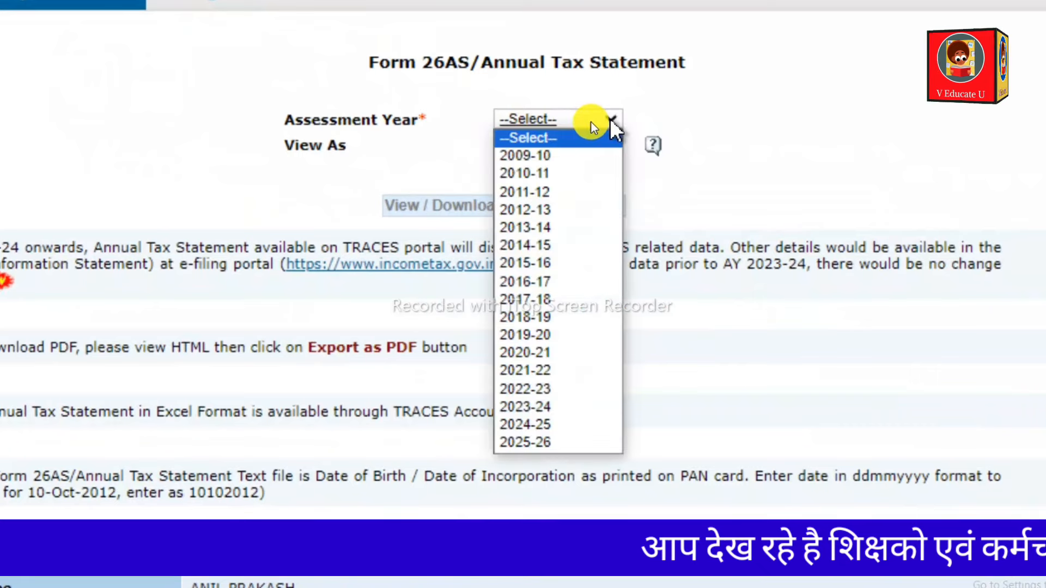
left_click(542, 426)
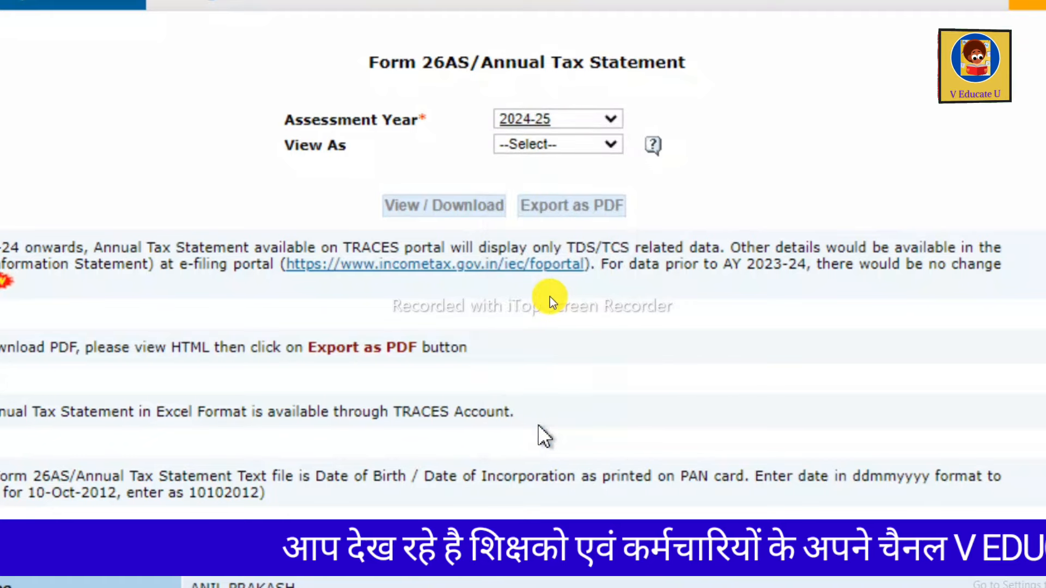
left_click(548, 143)
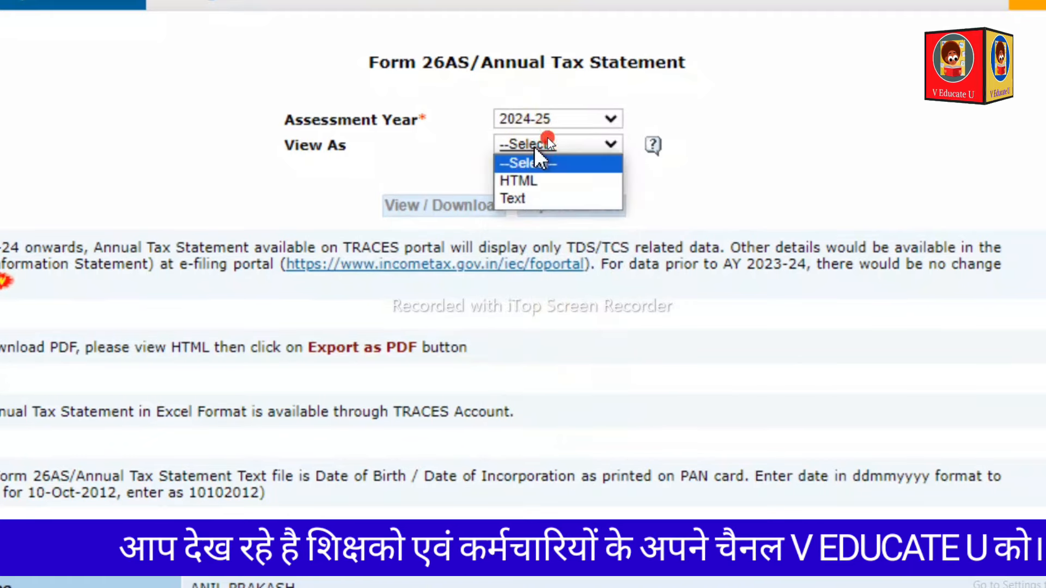
left_click(527, 181)
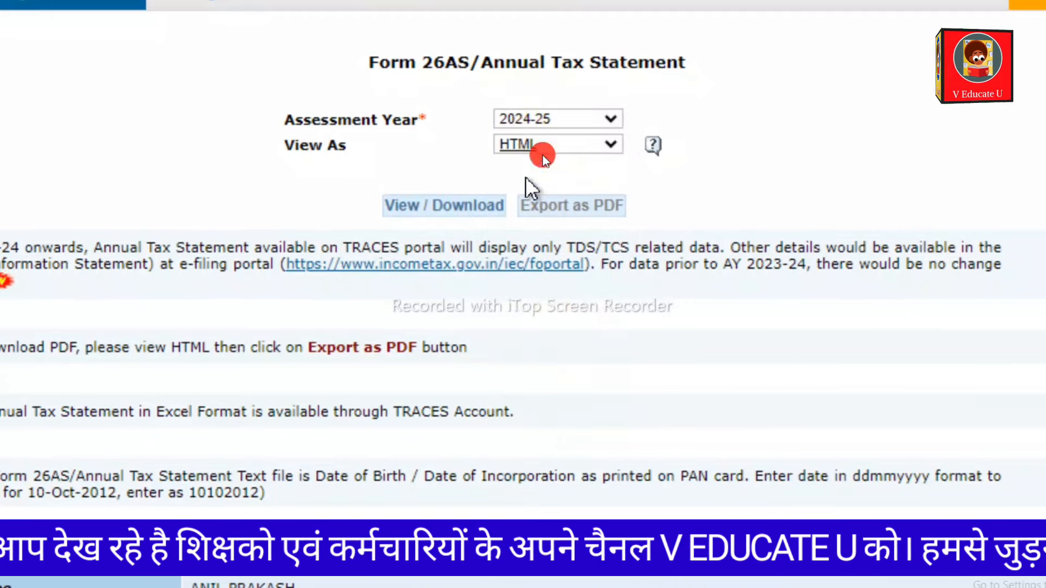
left_click(418, 210)
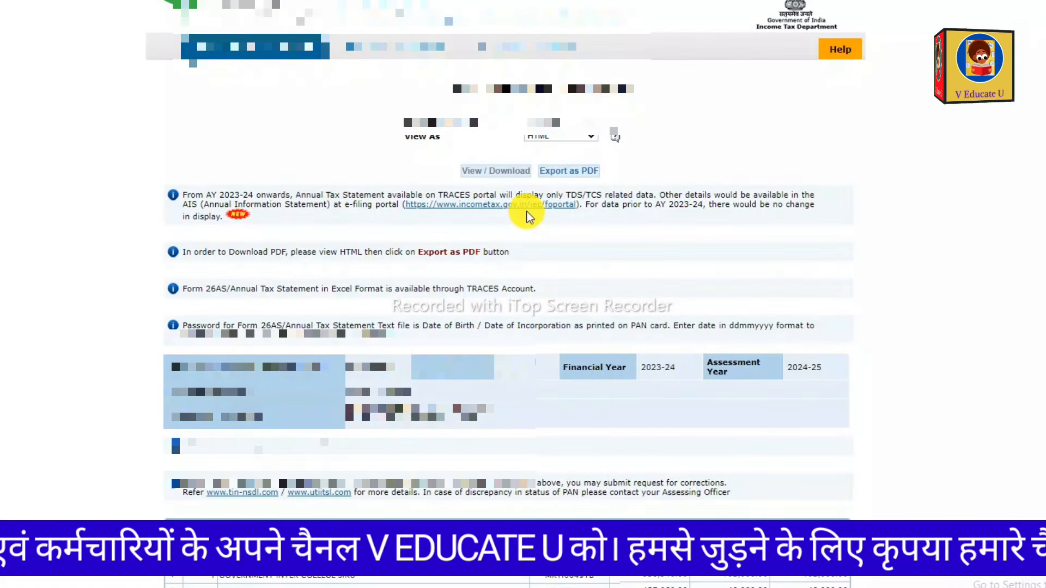
scroll(527, 217, "down", 10)
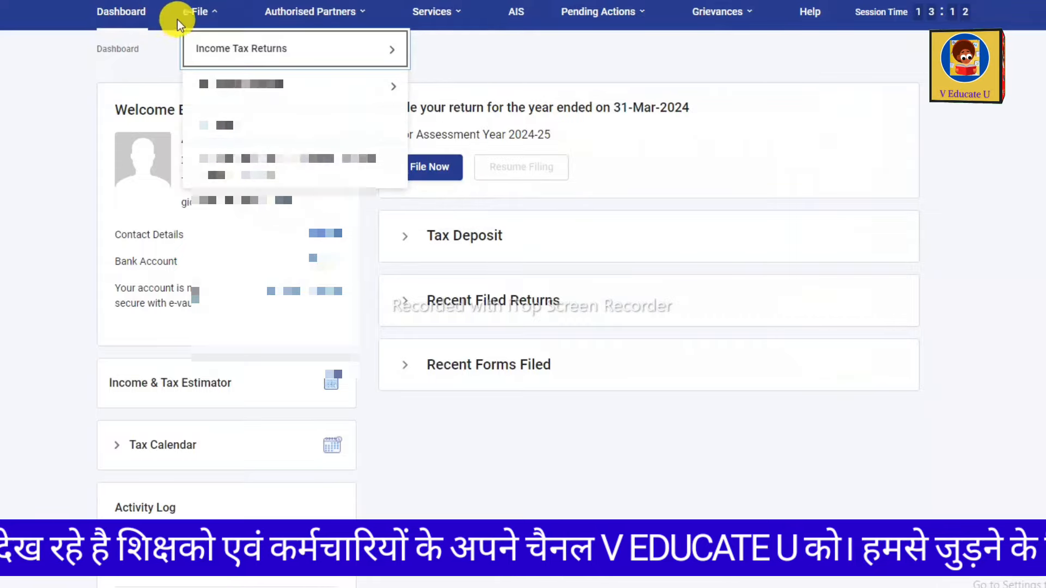
Proceed from the e-Filing dashboard to the Compliance Portal and open the Annual Information Statement (AIS).
left_click(522, 15)
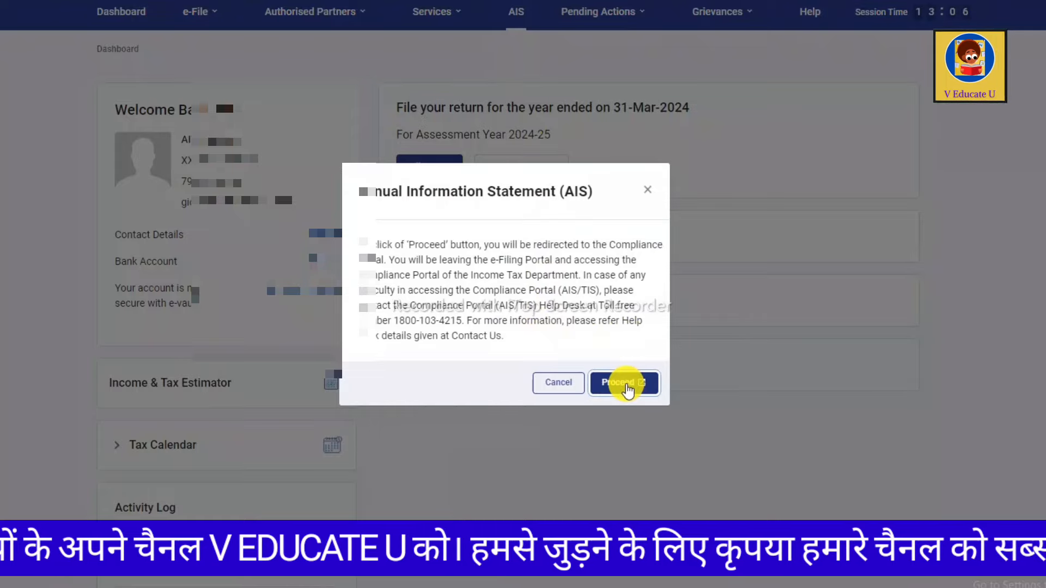
left_click(626, 383)
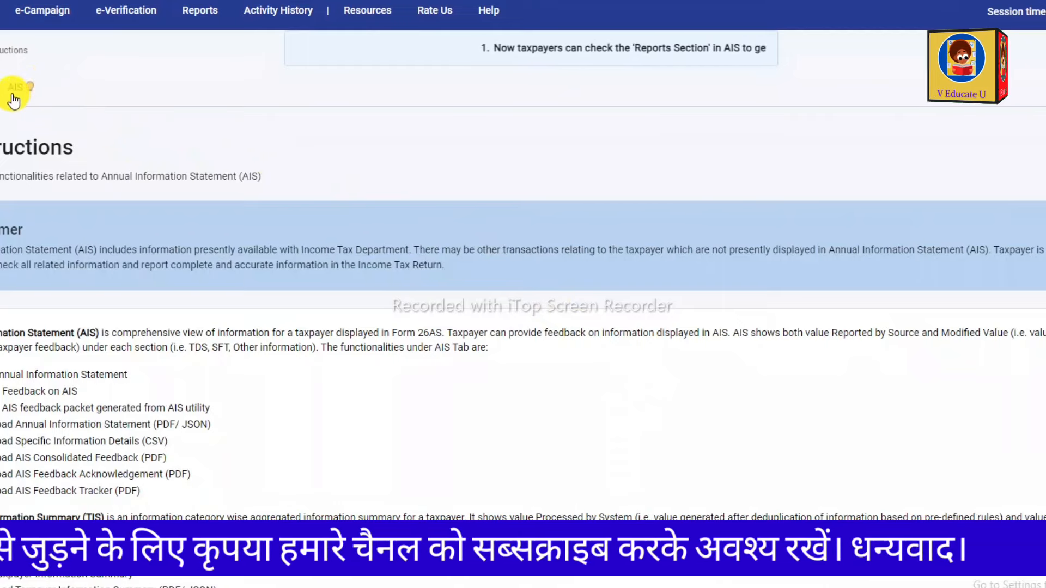
left_click(14, 89)
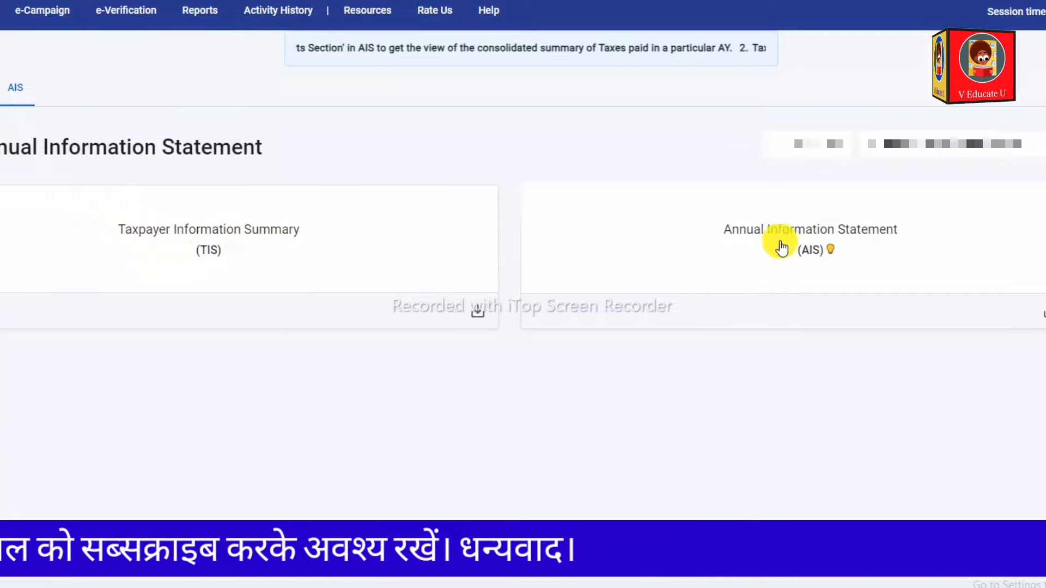
left_click(818, 247)
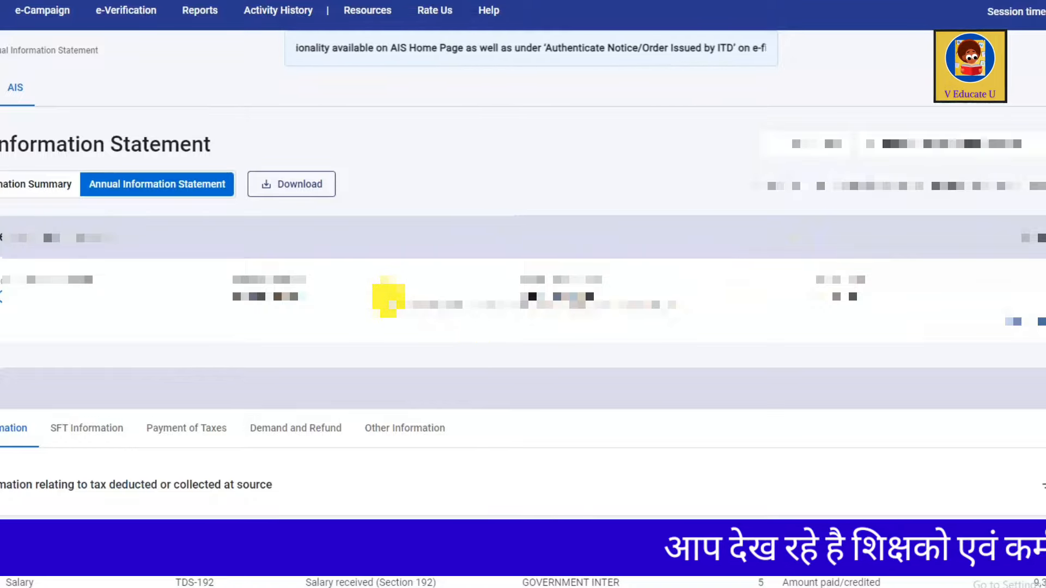
Examine the payment and TDS details of both TDS-192 salary entries under TDS/TCS Information in Part B.
scroll(726, 246, "down", 3)
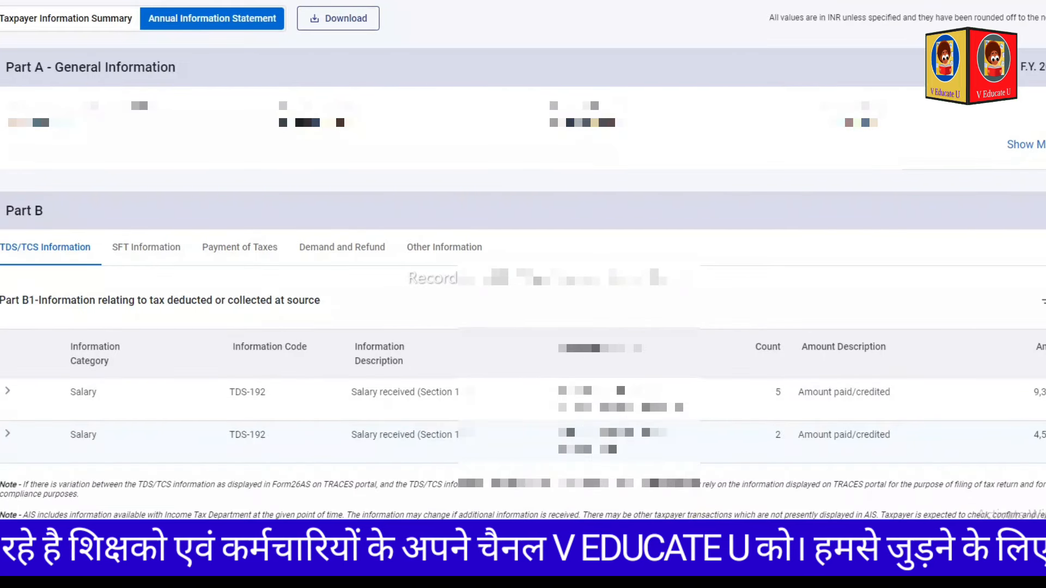
left_click_drag(47, 264, 74, 257)
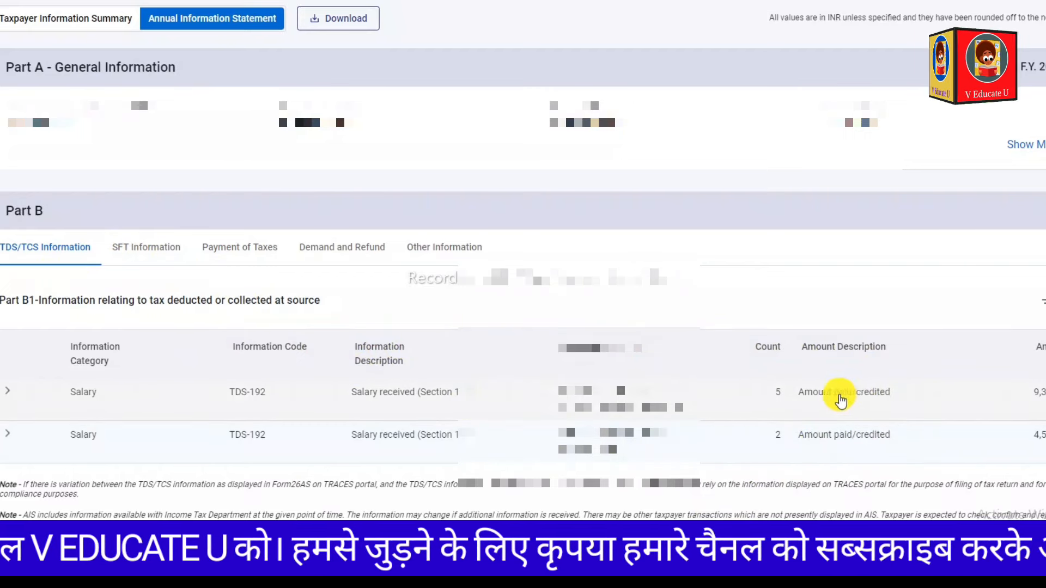
left_click(858, 393)
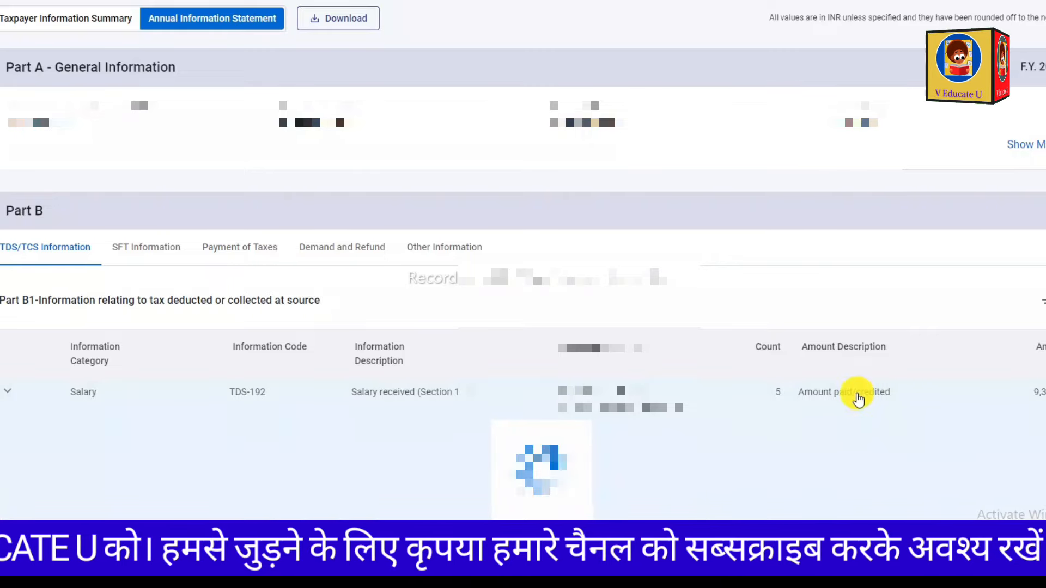
scroll(774, 410, "down", 6)
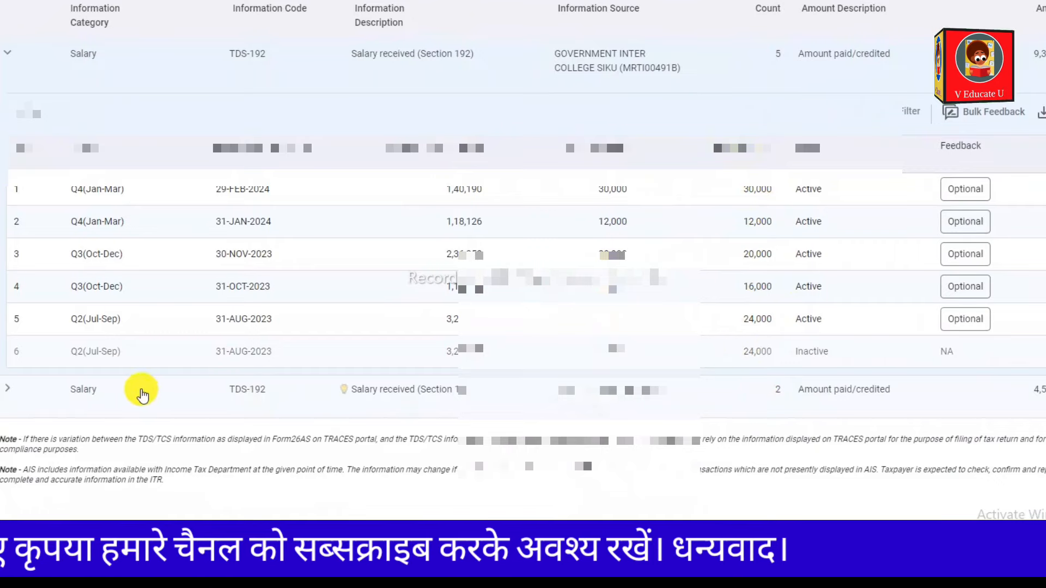
left_click(797, 397)
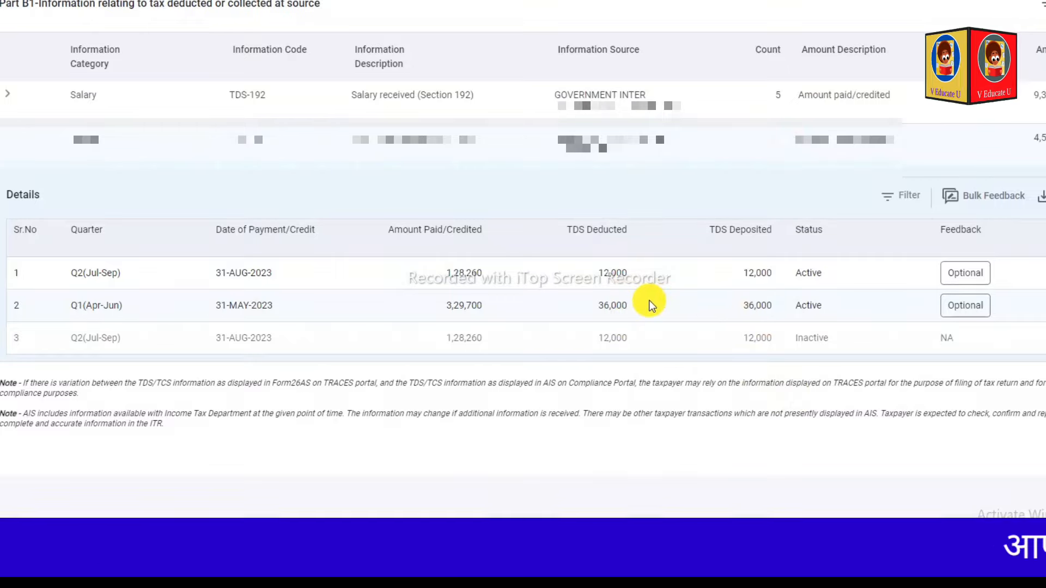
Review the SFT Information, Payment of Taxes, and Demand and Refund sections in Part B of the statement.
scroll(649, 300, "up", 3)
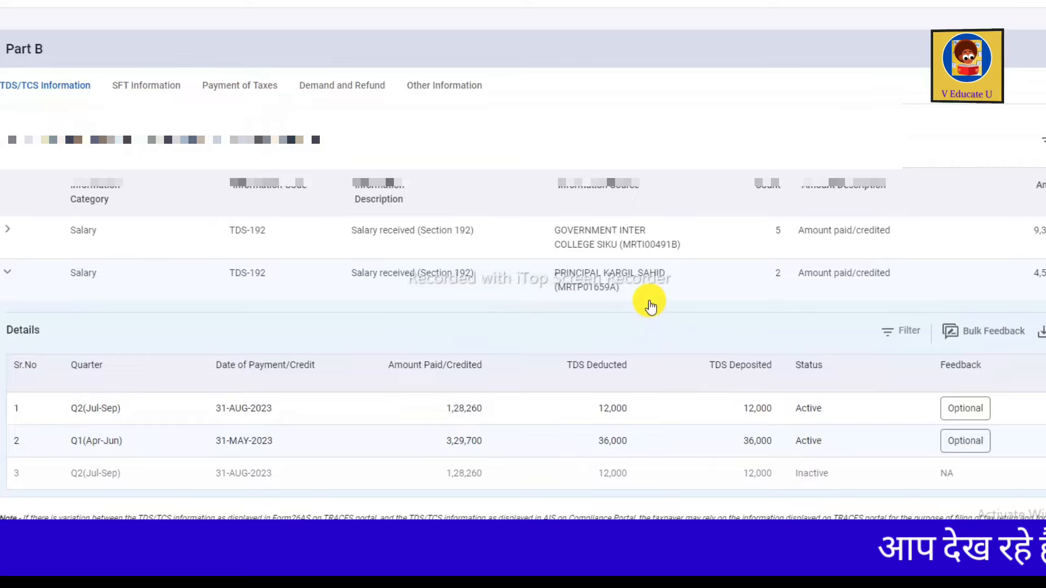
scroll(649, 299, "up", 2)
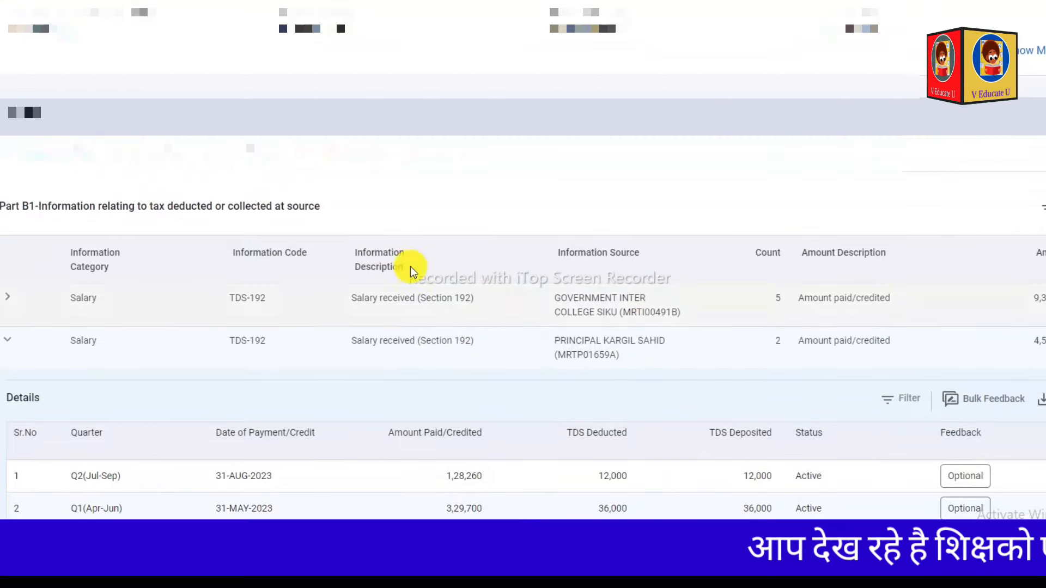
left_click(156, 156)
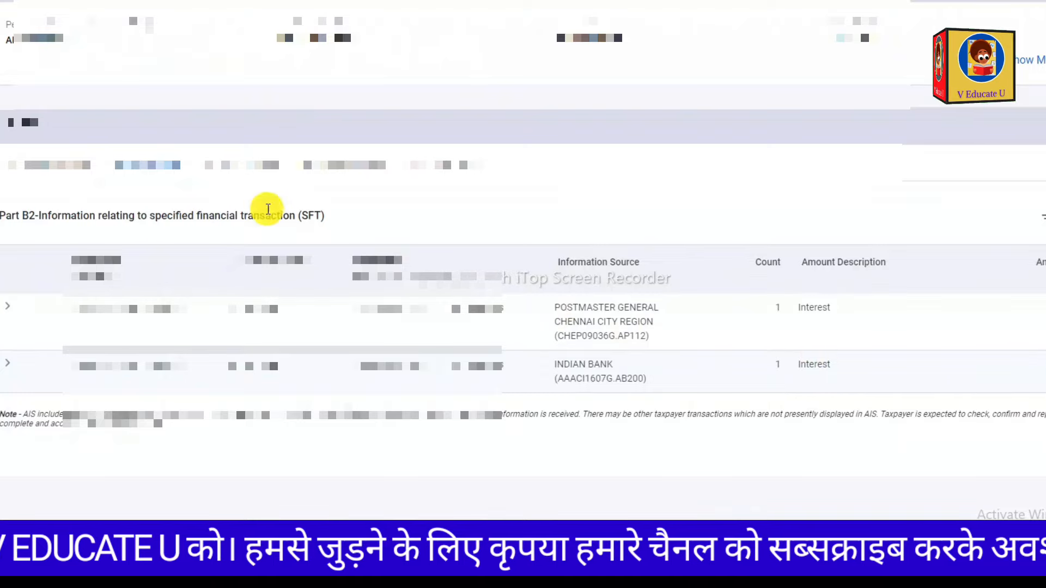
left_click(243, 158)
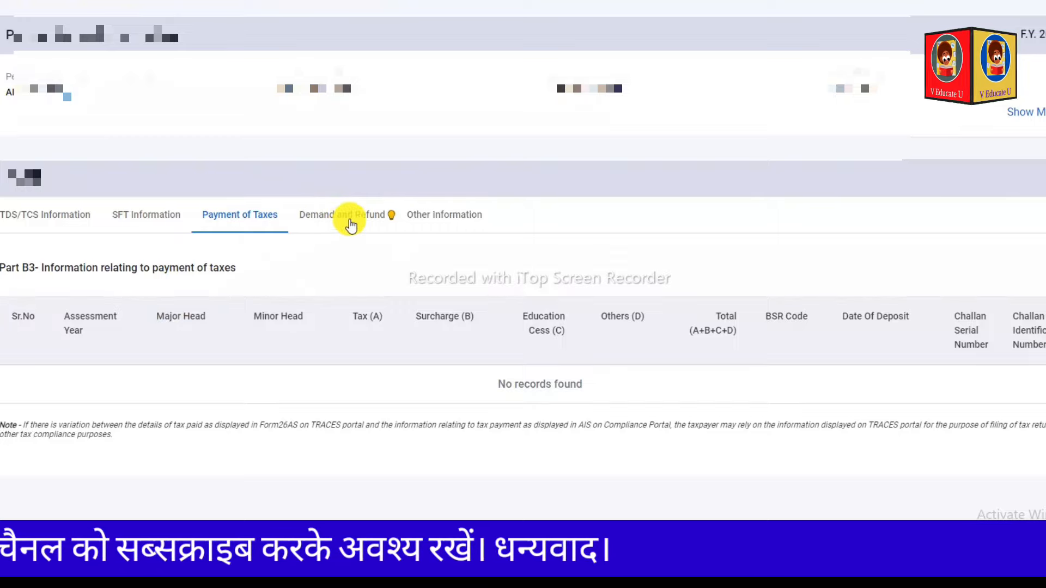
left_click(350, 224)
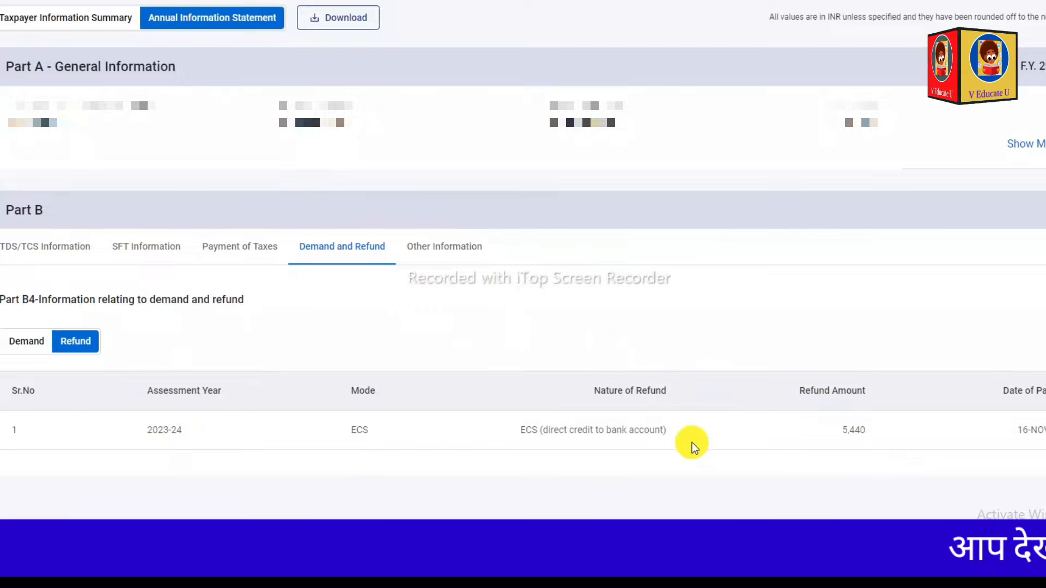
Review the Other Information section and the demand records under Demand and Refund in Part B of the statement.
left_click(439, 256)
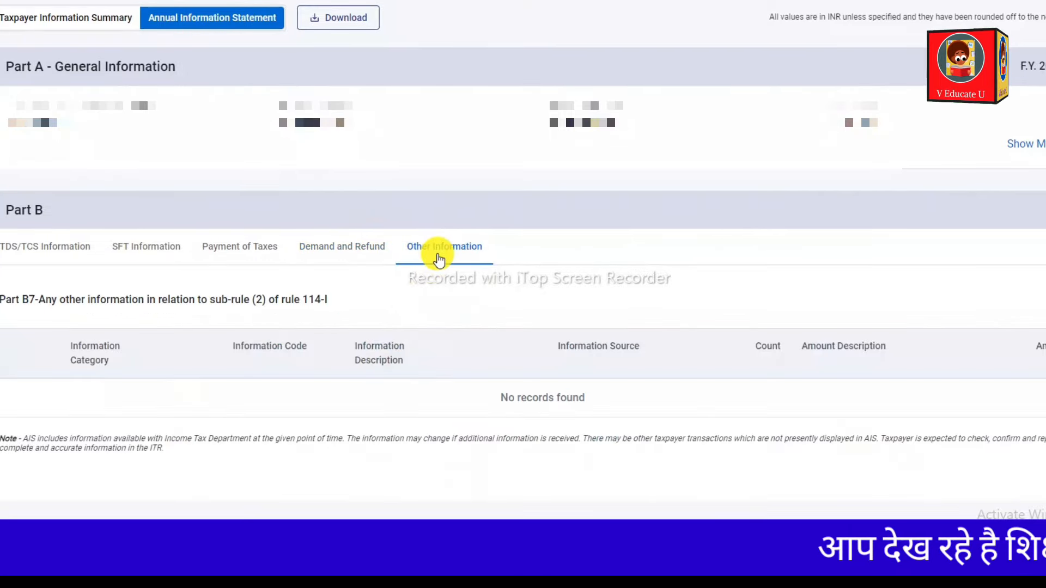
left_click(343, 249)
left_click(22, 351)
scroll(21, 347, "up", 1)
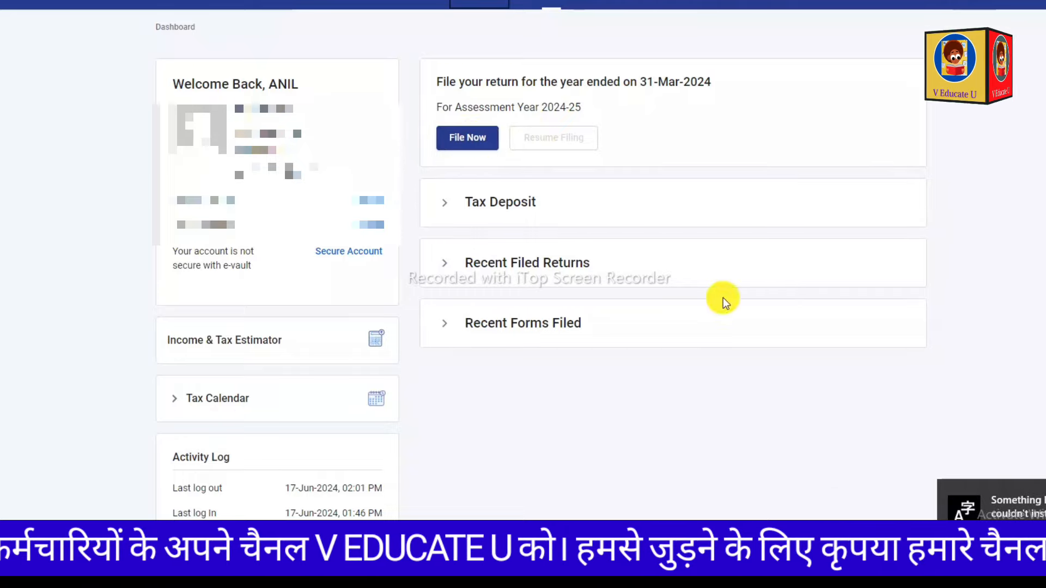
Begin filing a return from the e-Filing dashboard for assessment year 2024-25 (Current A.Y.) in Online mode.
left_click(466, 148)
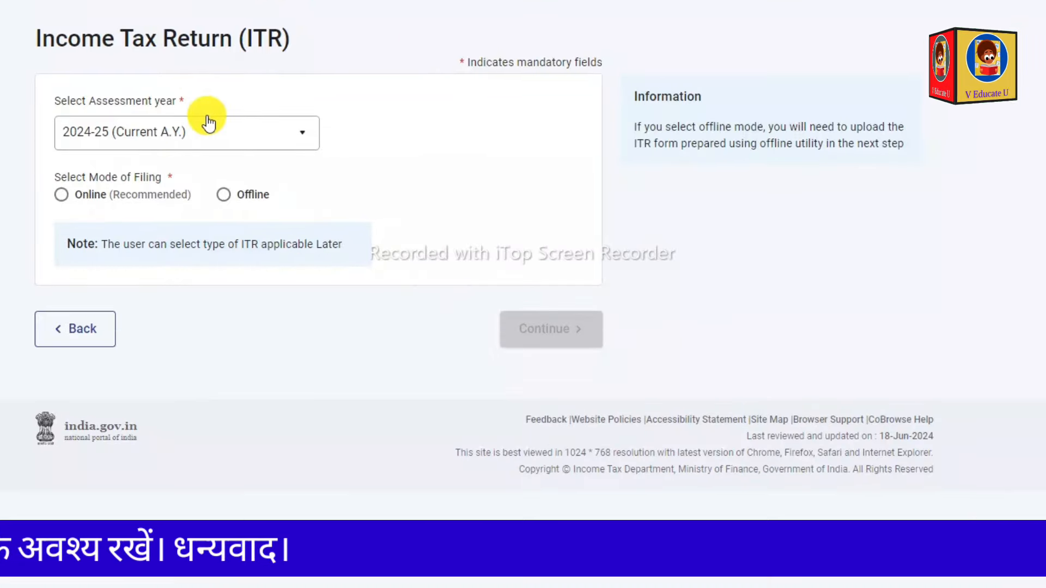
left_click(206, 142)
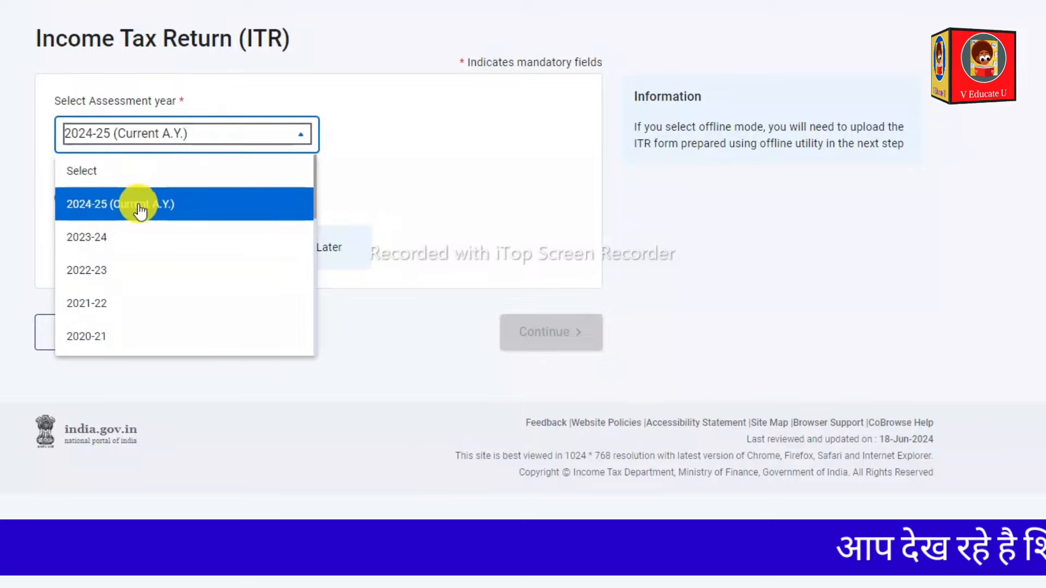
left_click(142, 192)
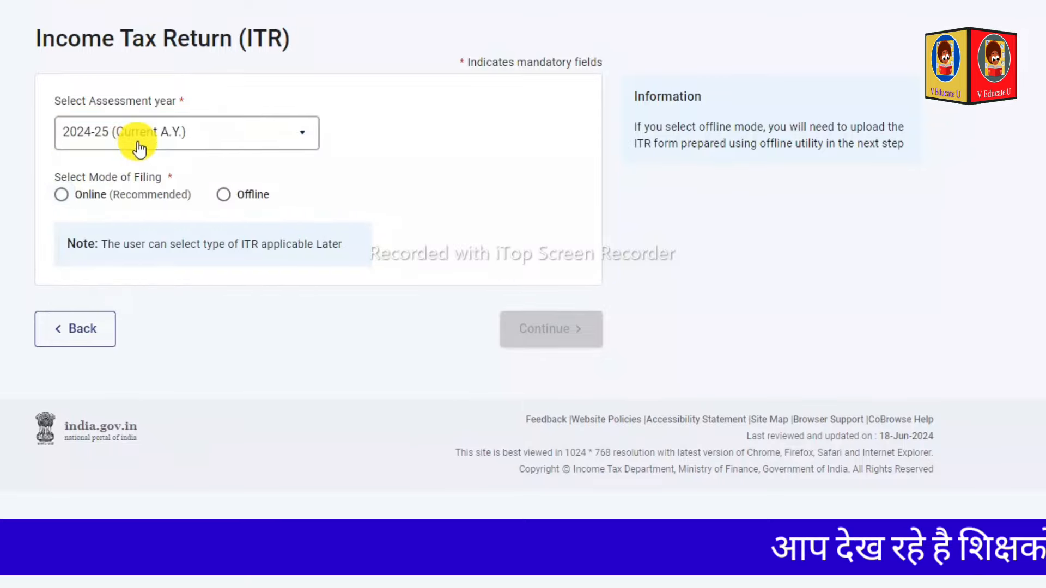
left_click(63, 199)
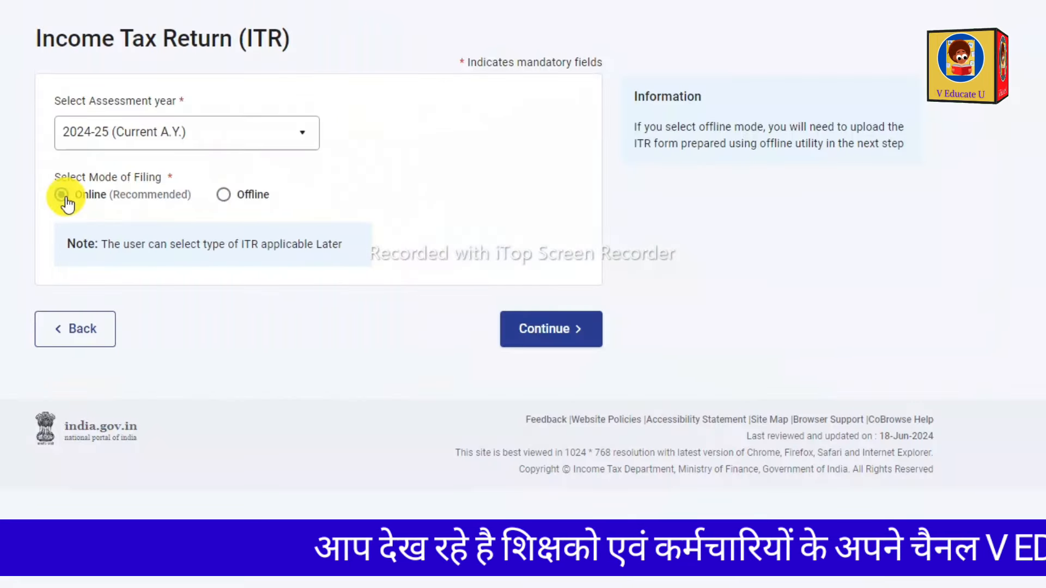
left_click(544, 330)
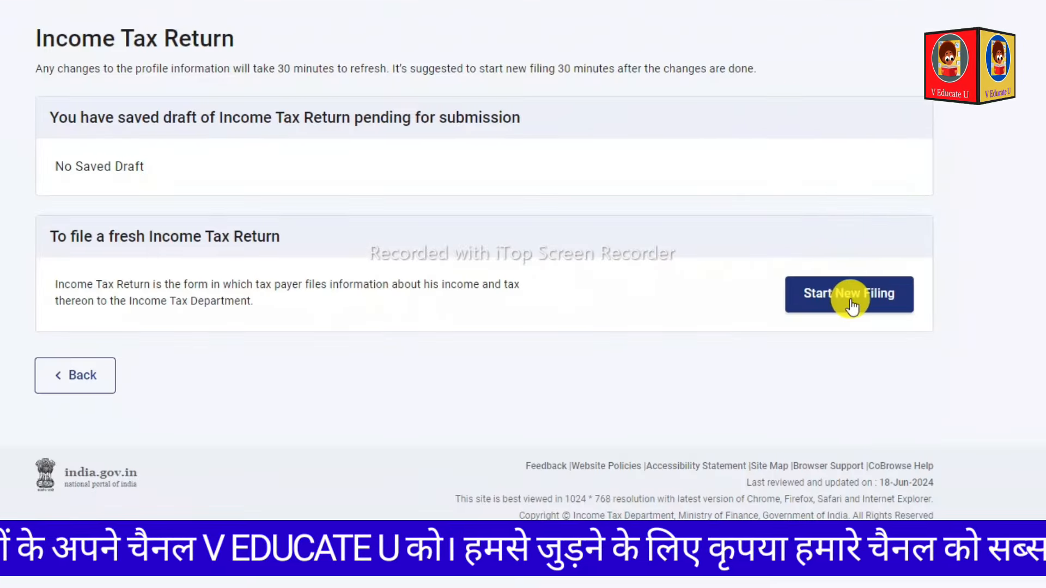
Start a new filing with the Individual status and proceed with the ITR-1 form.
left_click(852, 305)
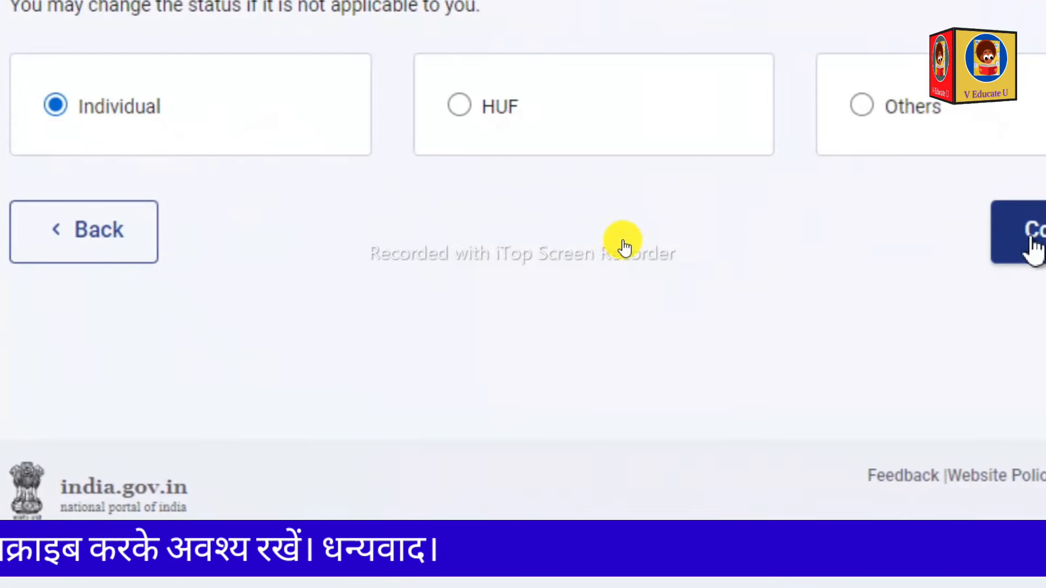
left_click(1032, 235)
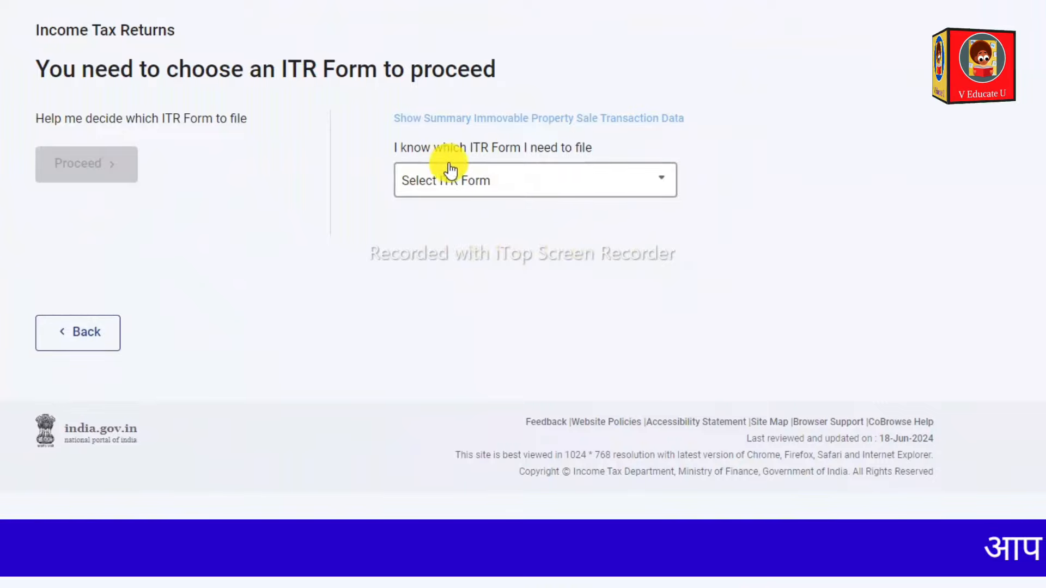
left_click(514, 183)
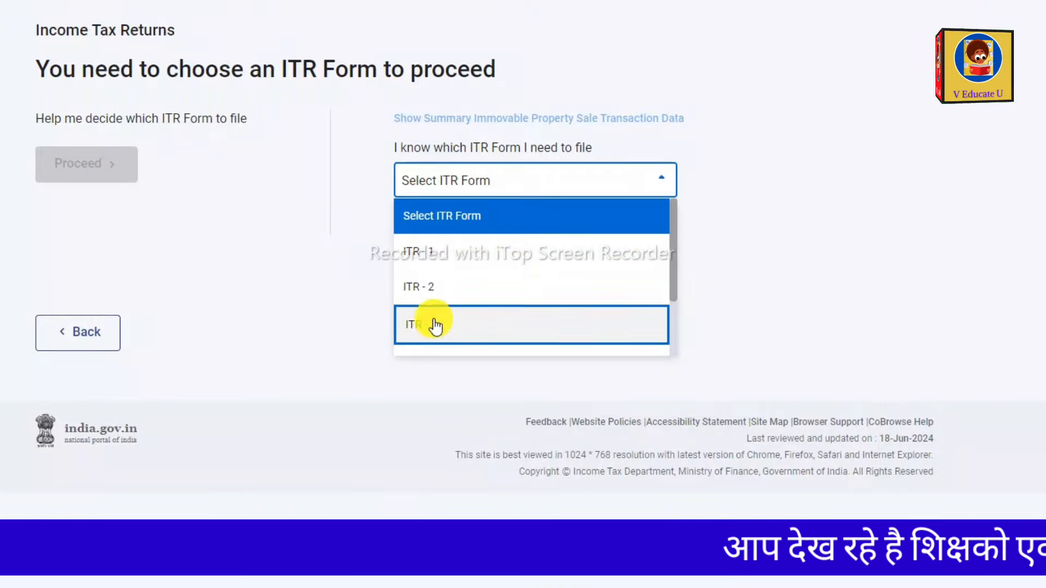
left_click(451, 265)
left_click(463, 233)
Get started with the return and give "Taxable income is more than basic exemption limit" as the filing reason.
scroll(463, 261, "down", 5)
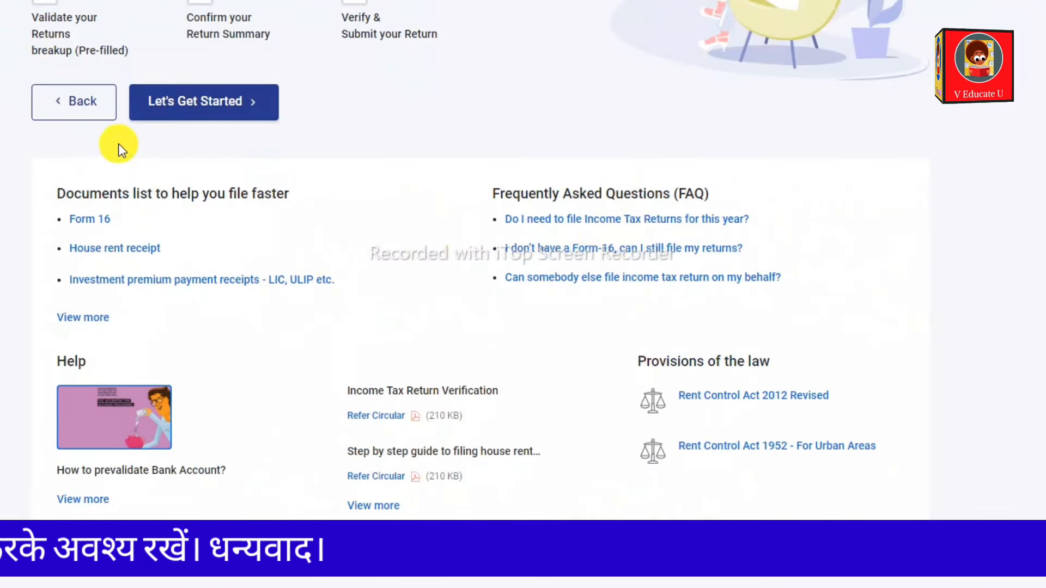
left_click(202, 104)
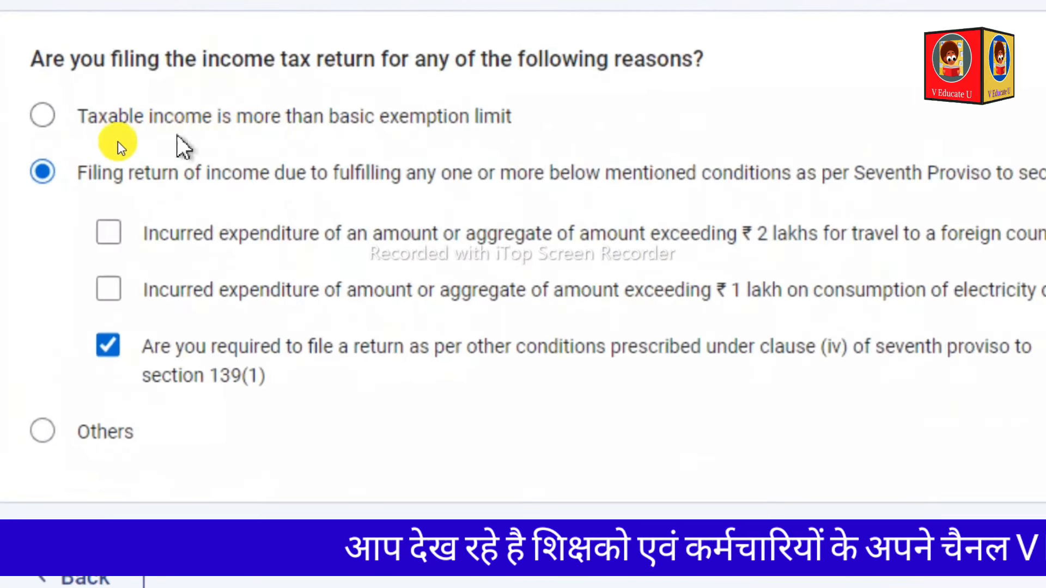
left_click(61, 126)
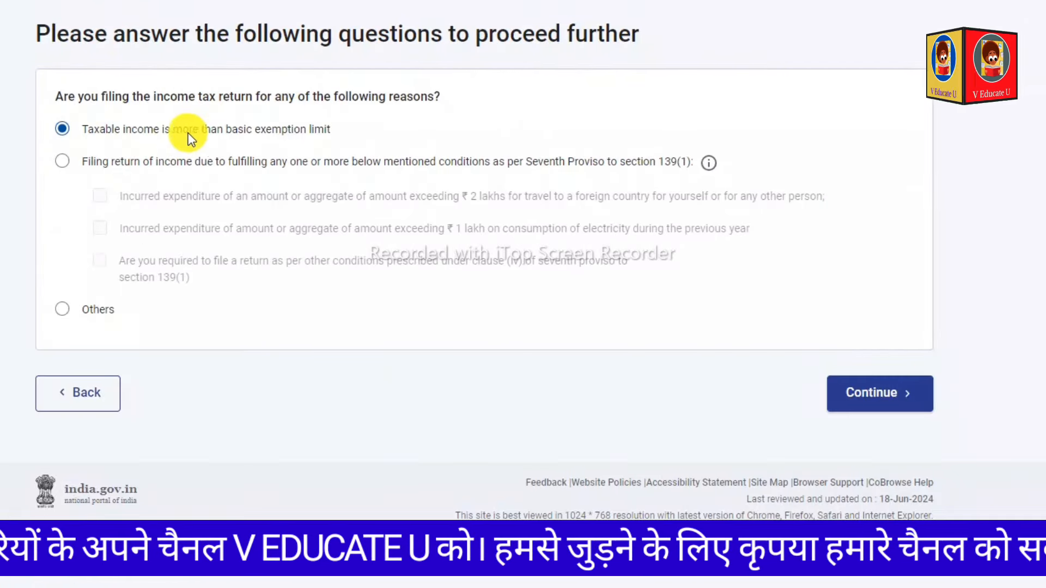
left_click(860, 401)
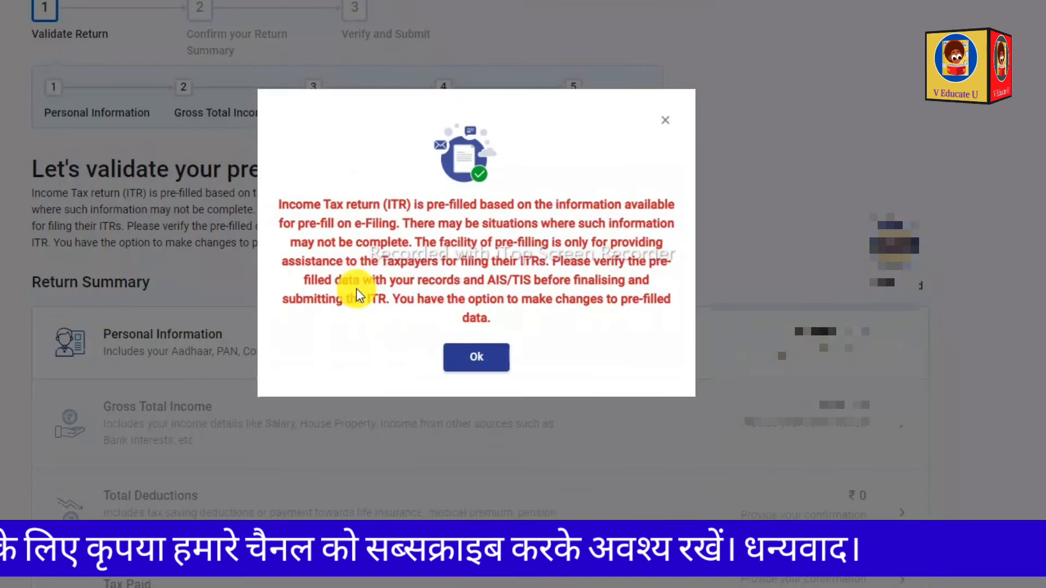
Dismiss the pre-filled data notice and look through the sections of the Return Summary.
scroll(356, 288, "down", 3)
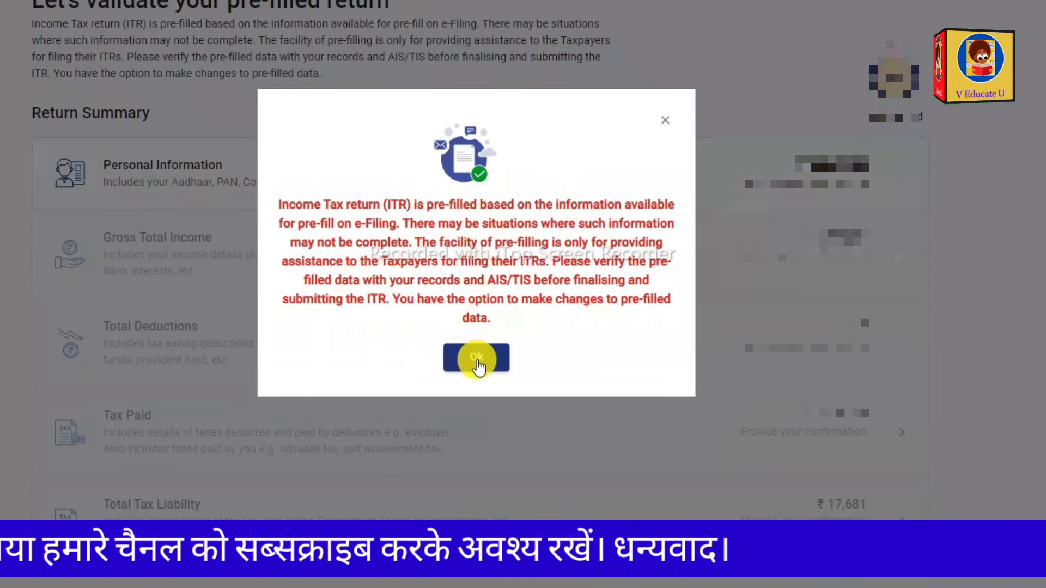
left_click(482, 356)
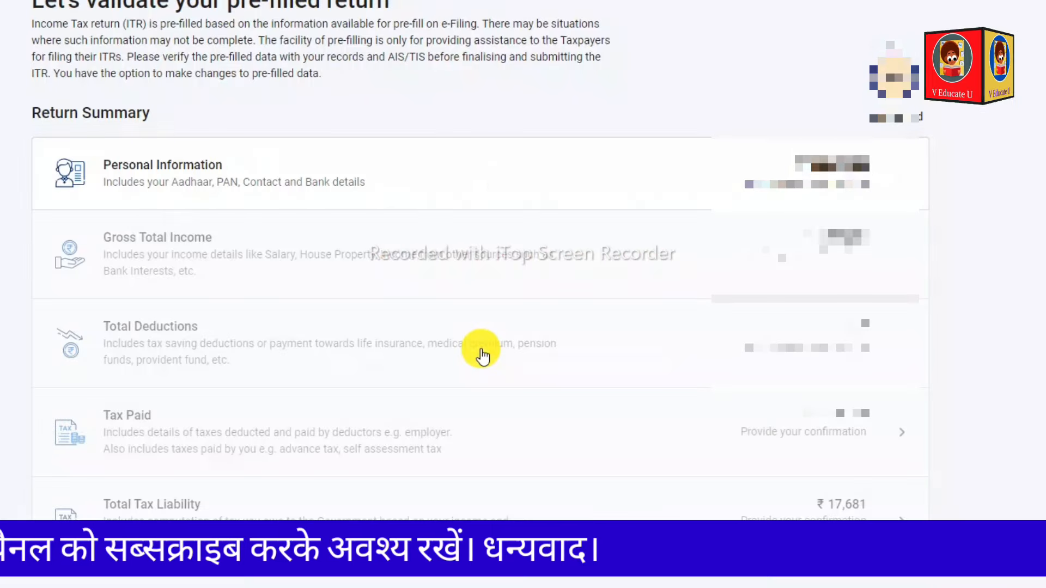
scroll(217, 145, "down", 3)
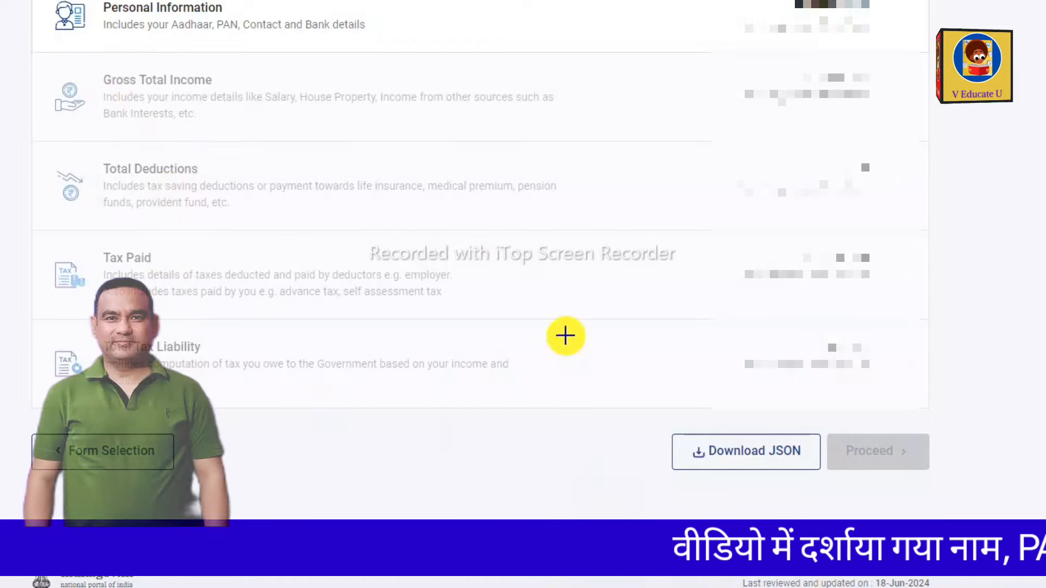
Mark the five Return Summary sections with red check marks on screen and clear the annotations.
left_click_drag(72, 46, 103, 39)
mouse_move(67, 100)
left_mouse_down()
mouse_move(87, 107)
mouse_move(101, 98)
left_mouse_up()
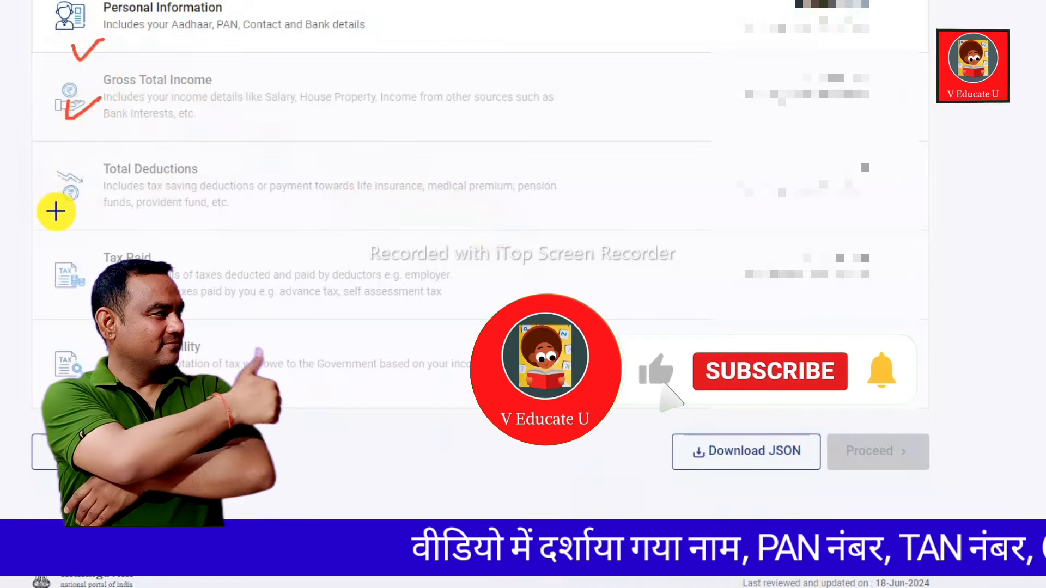
left_click_drag(56, 208, 88, 195)
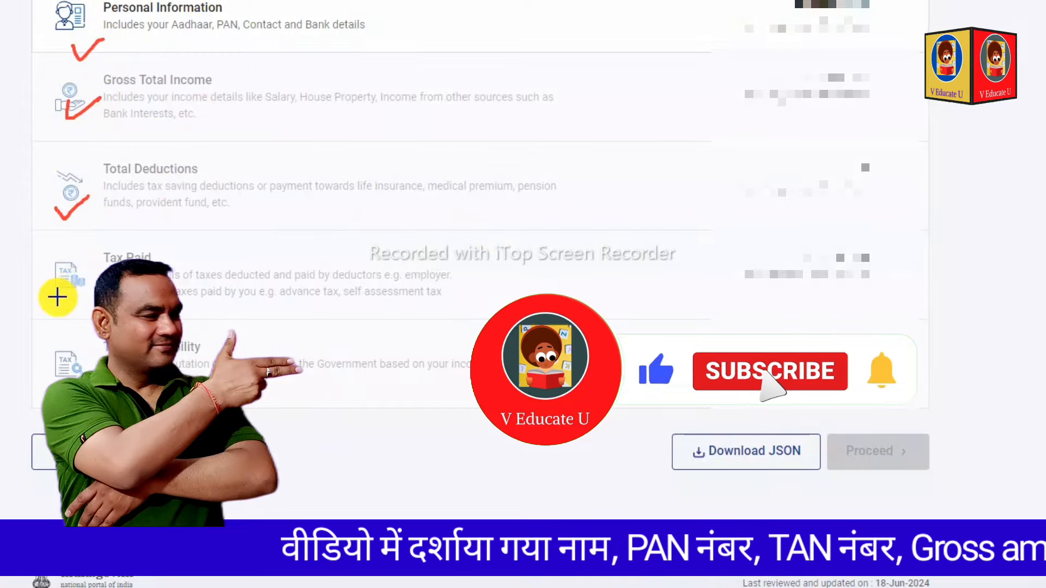
left_click_drag(55, 297, 95, 291)
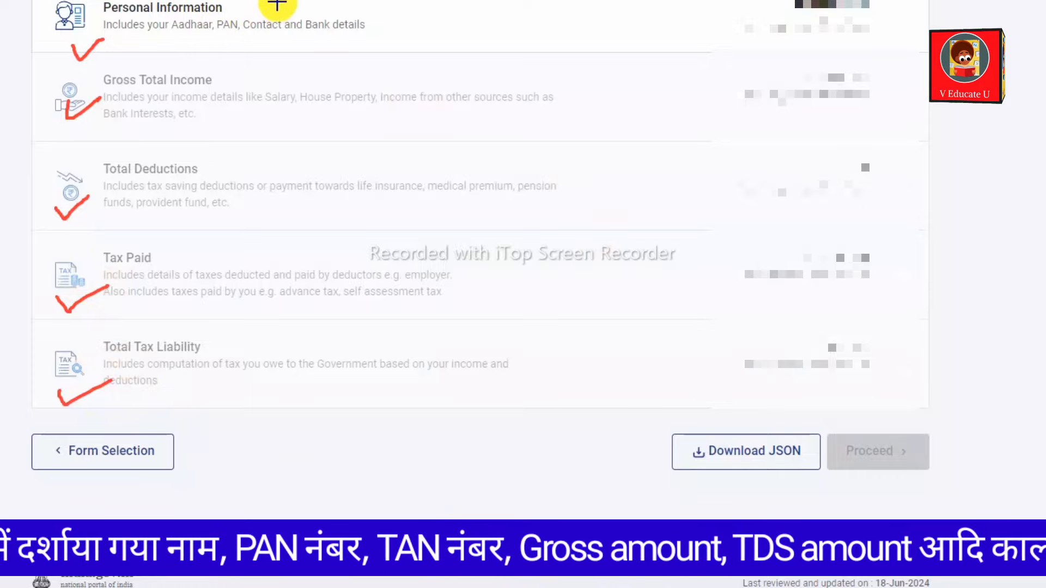
left_click_drag(278, 2, 303, 2)
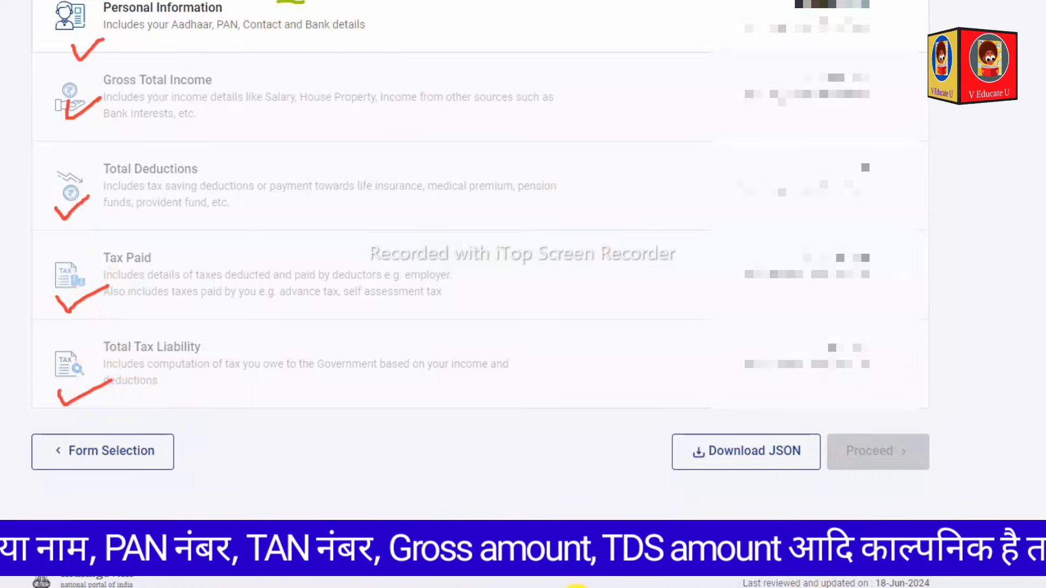
left_click(595, 587)
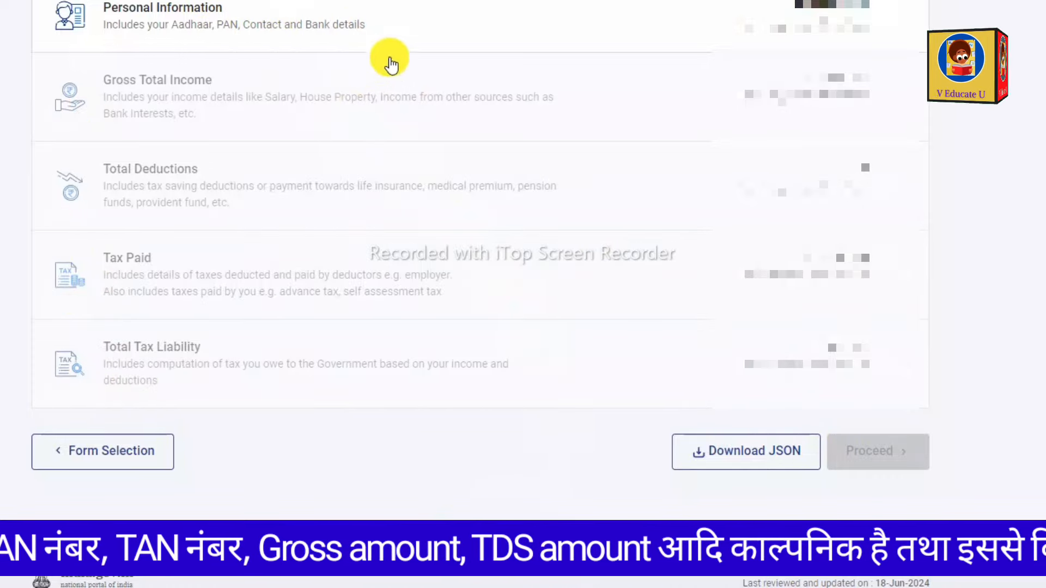
Open the Personal Information section and review the profile, contact and Filing Section details.
left_click(467, 27)
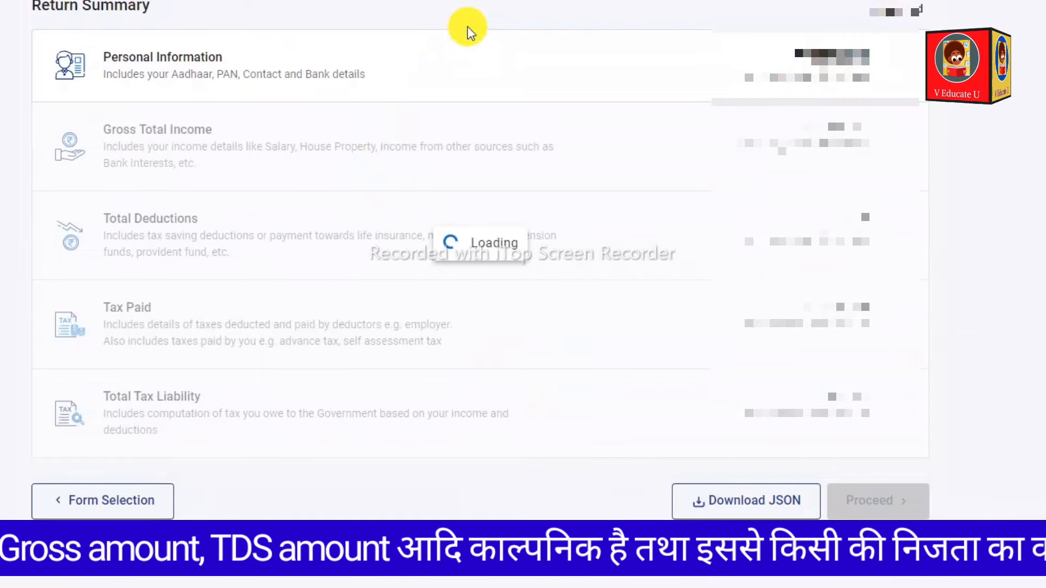
scroll(846, 579, "down", 1)
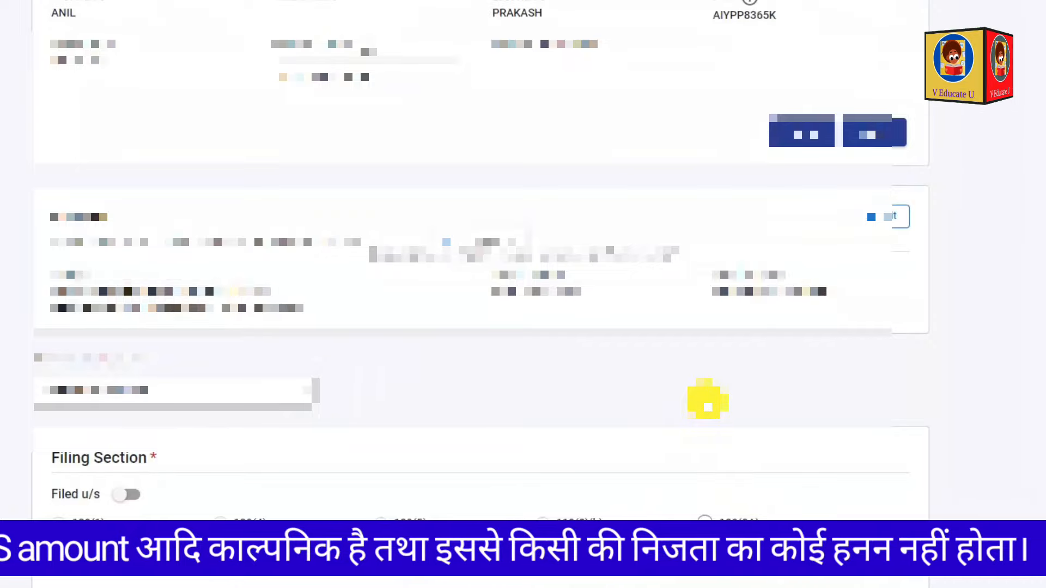
scroll(771, 423, "down", 6)
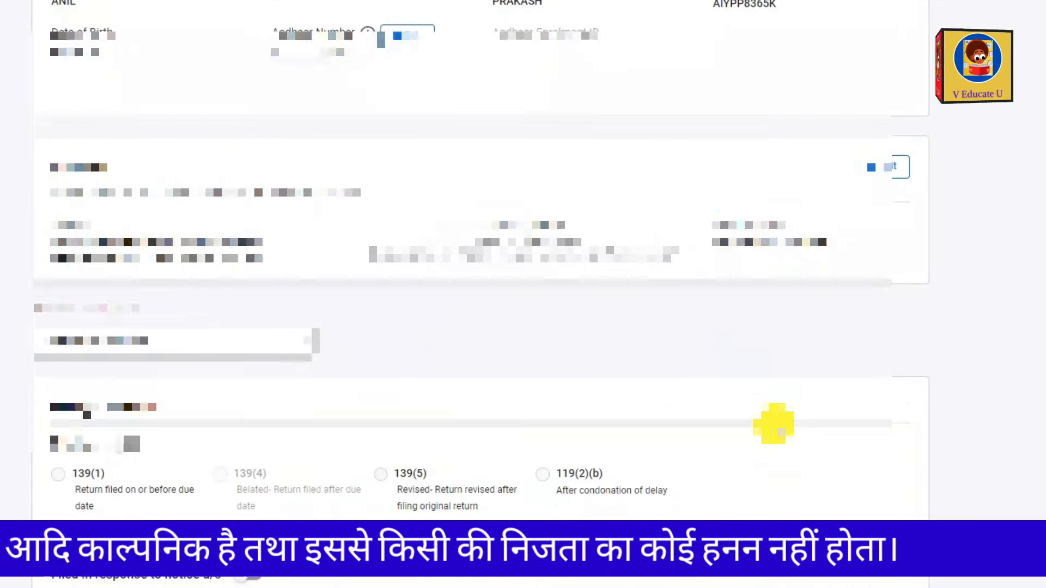
scroll(774, 424, "up", 10)
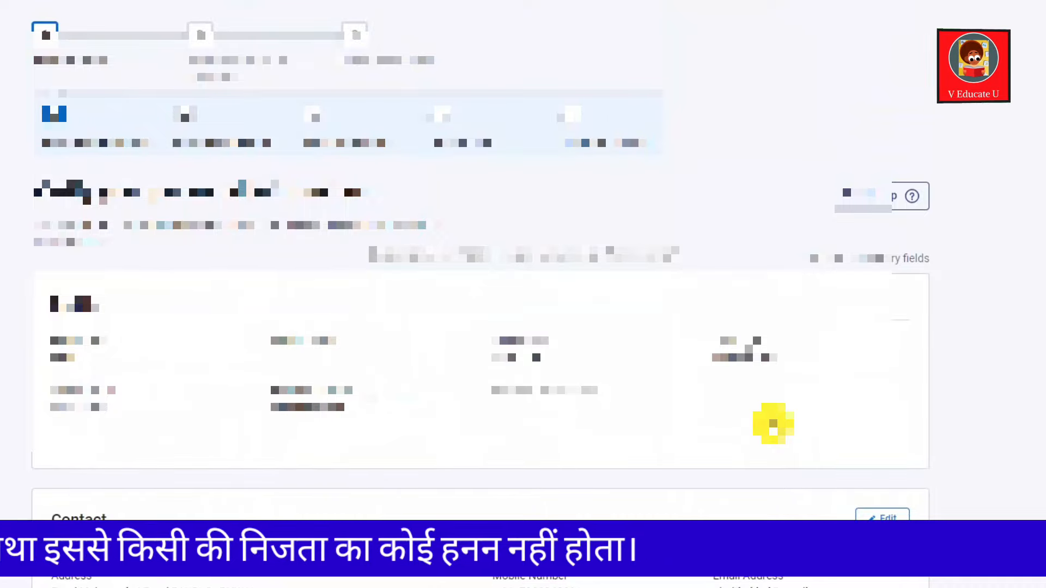
scroll(773, 424, "down", 3)
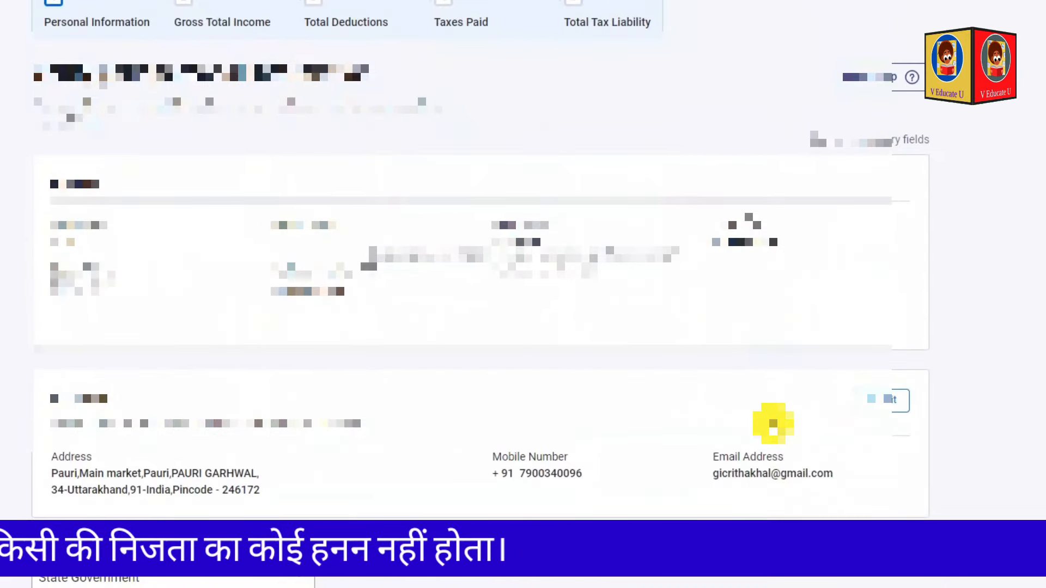
scroll(773, 424, "down", 6)
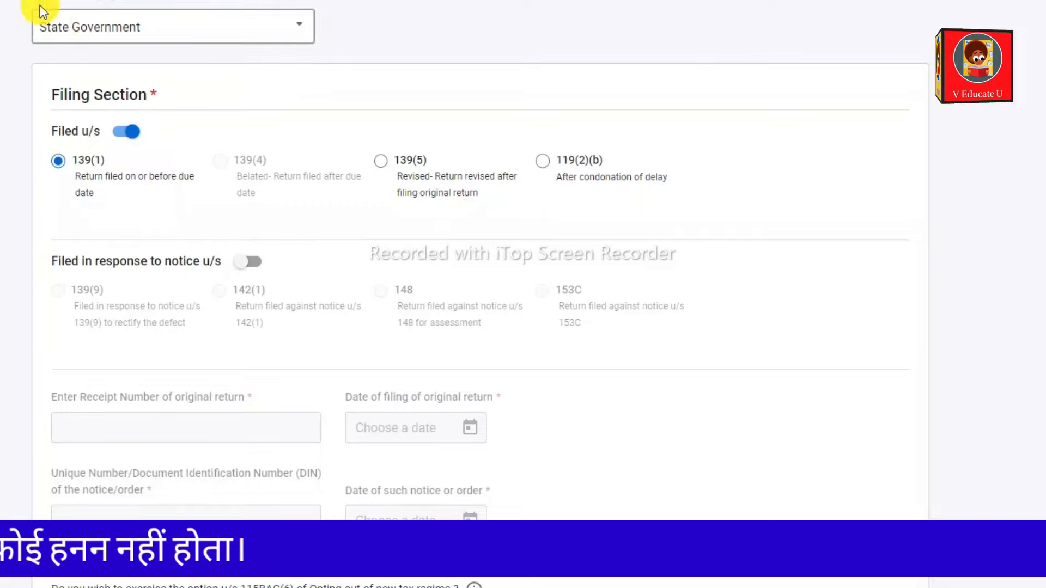
Examine the available Nature of Employment options and keep State Government selected.
left_click(128, 30)
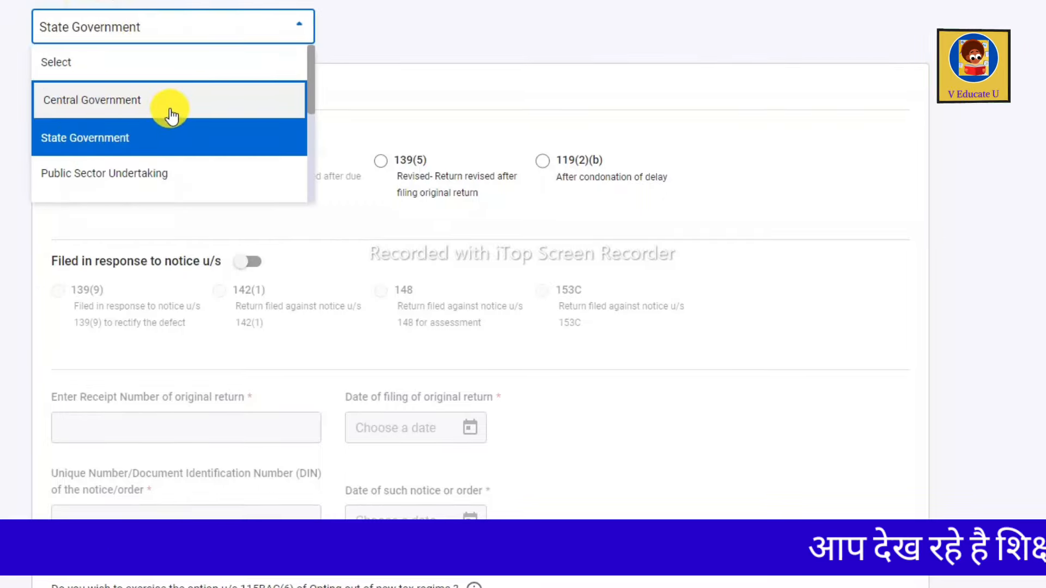
scroll(150, 188, "down", 3)
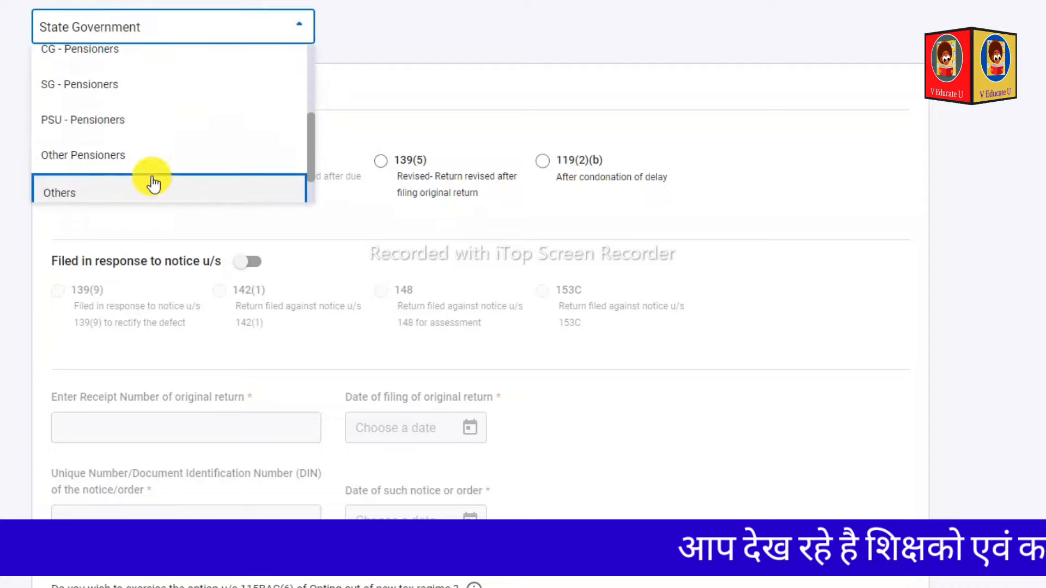
scroll(145, 95, "up", 3)
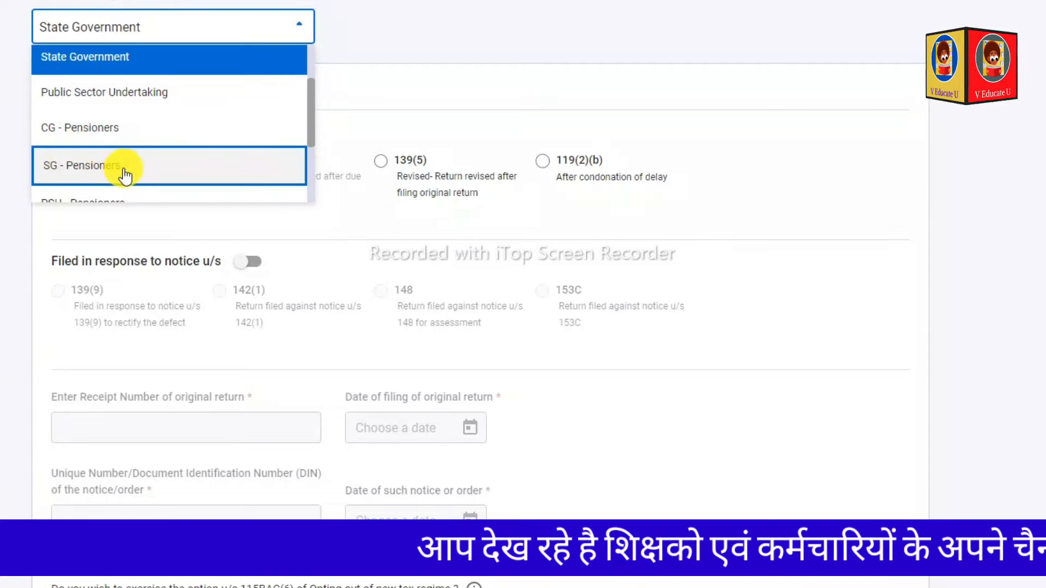
scroll(124, 173, "down", 3)
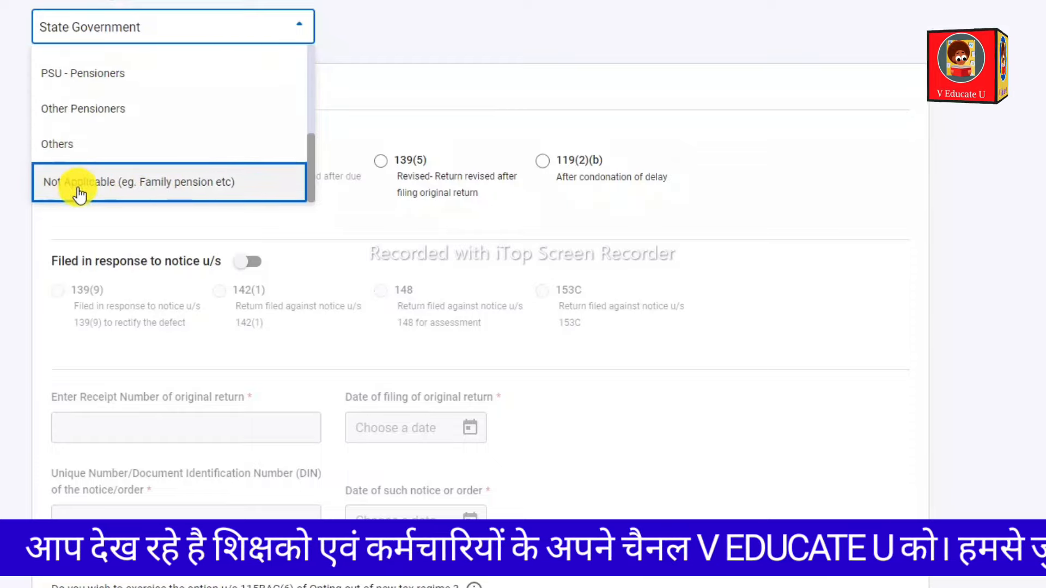
scroll(152, 193, "down", 1)
scroll(140, 103, "down", 3)
scroll(140, 102, "up", 5)
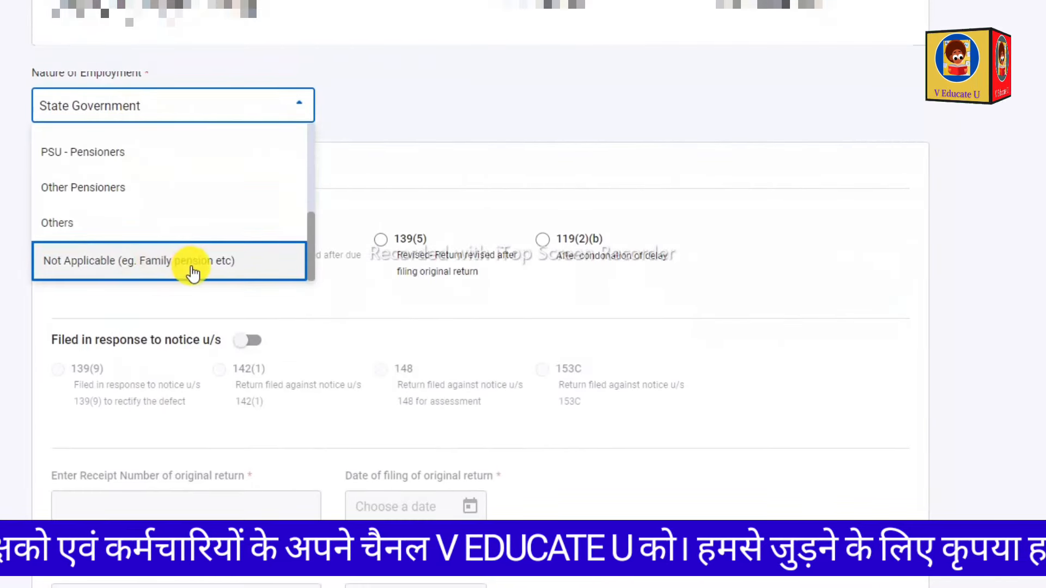
scroll(74, 180, "up", 3)
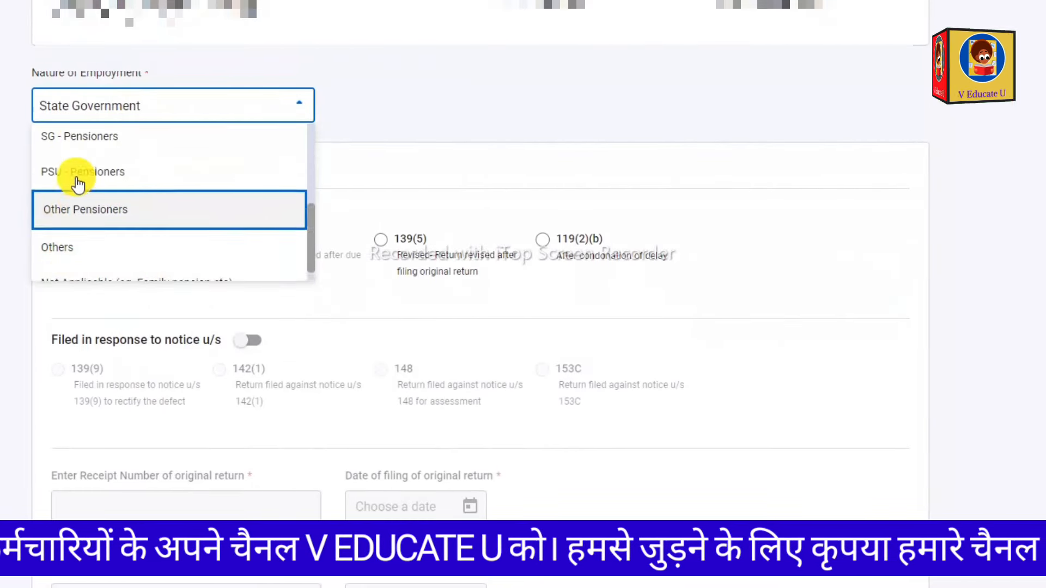
left_click(120, 114)
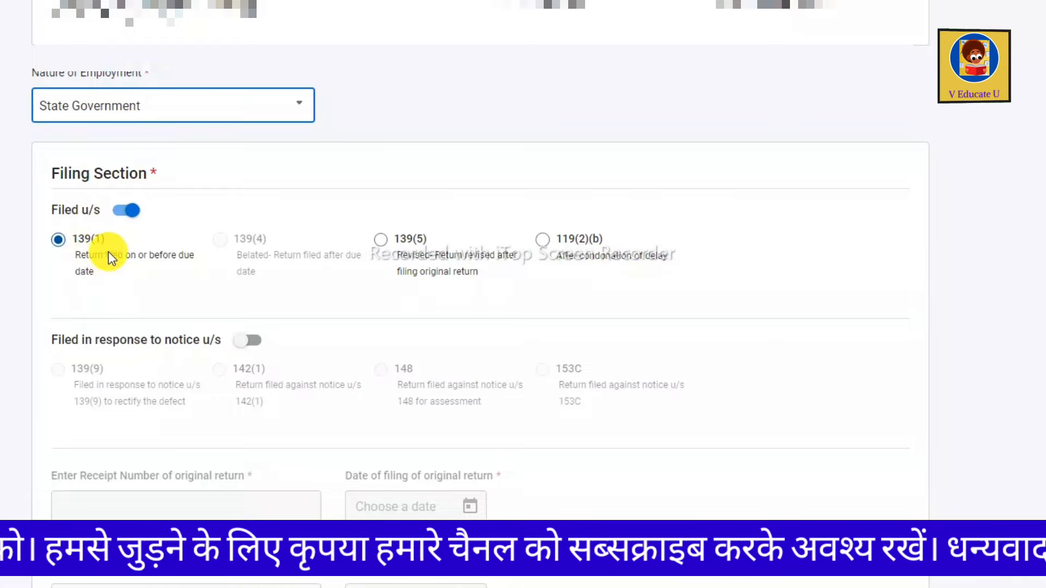
Answer No to the question on opting out of the new tax regime under section 115BAC(6).
scroll(157, 268, "down", 2)
scroll(157, 268, "down", 3)
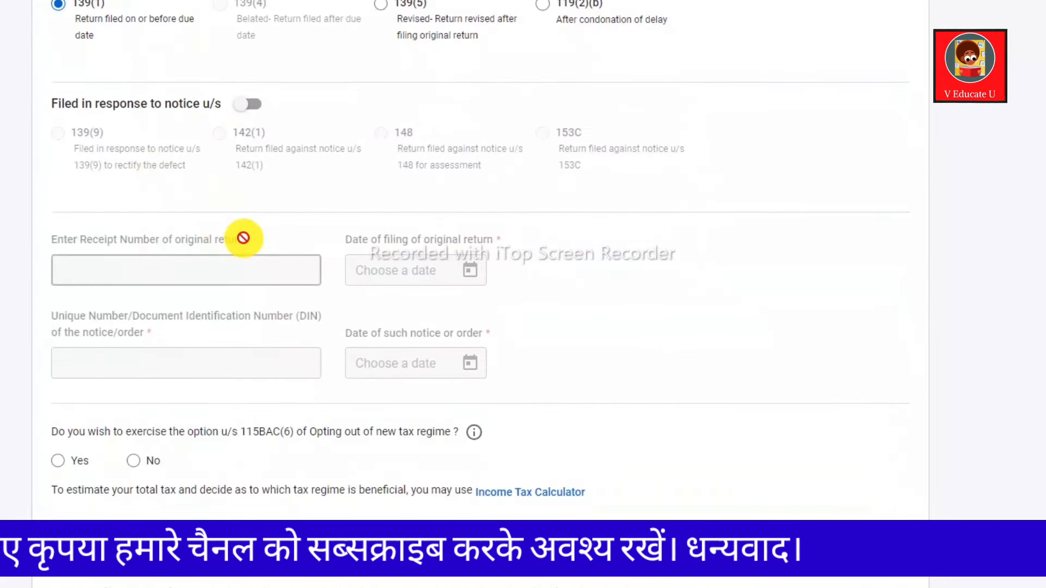
scroll(229, 238, "down", 3)
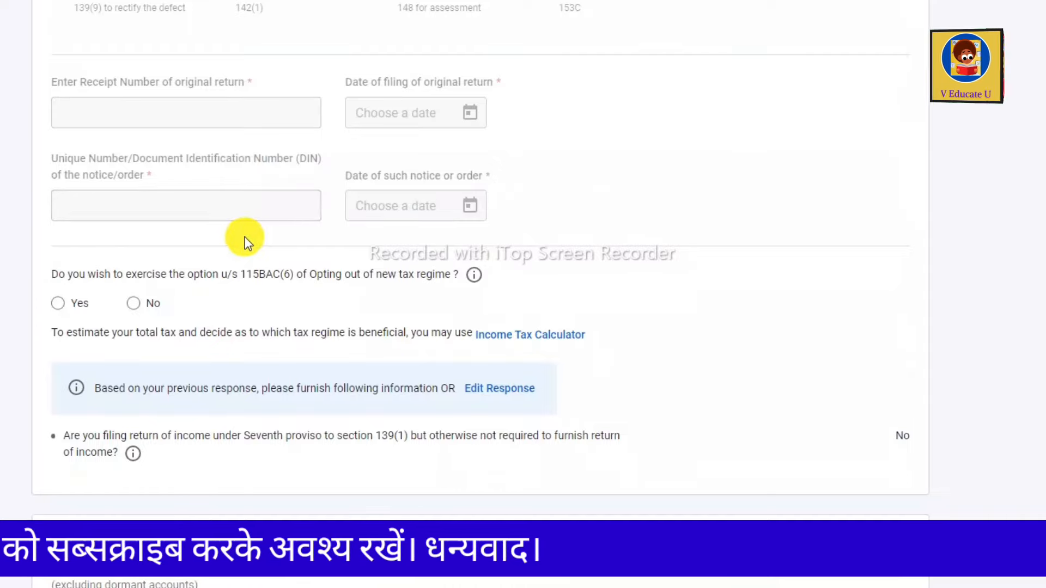
scroll(245, 237, "down", 2)
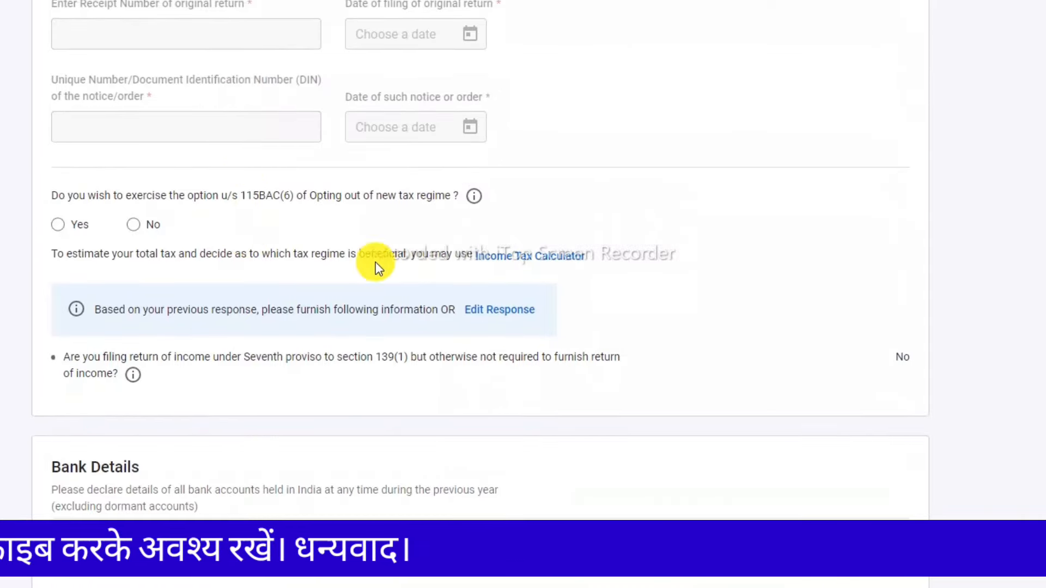
scroll(307, 200, "down", 2)
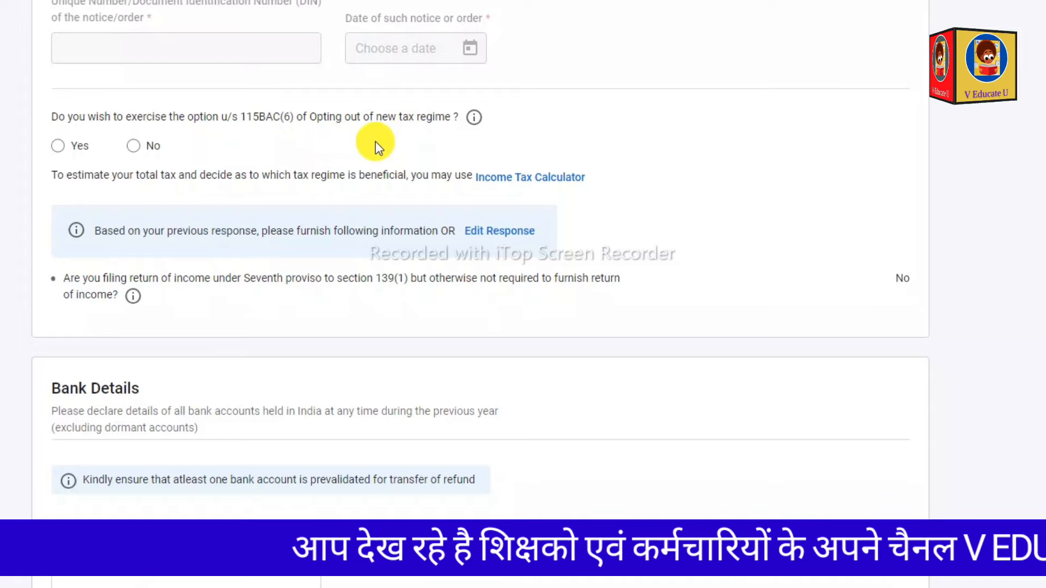
left_click(59, 147)
left_click(132, 149)
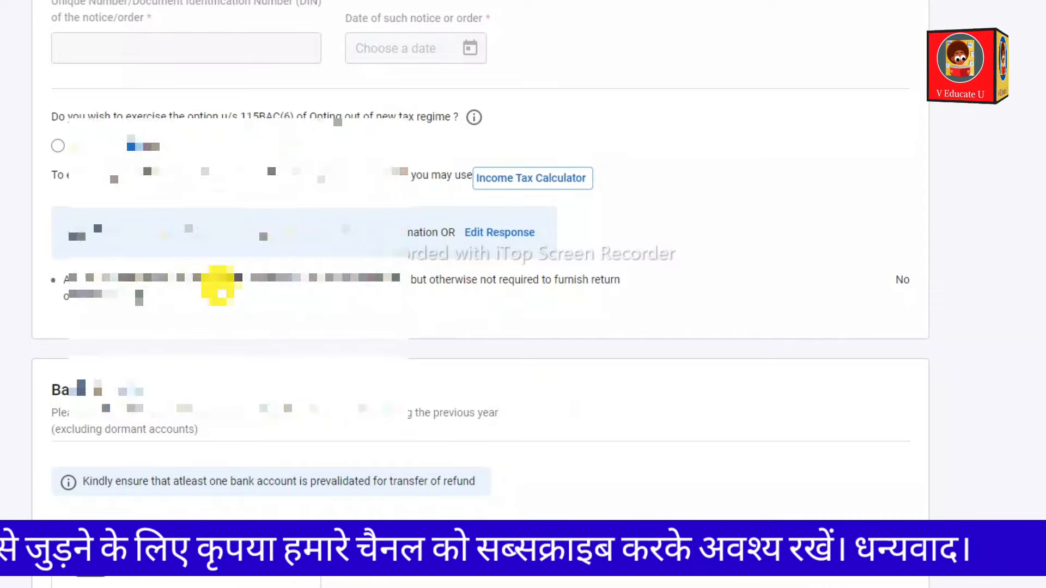
Review the declared bank accounts under Bank Details and confirm the Personal Information section.
scroll(218, 283, "down", 6)
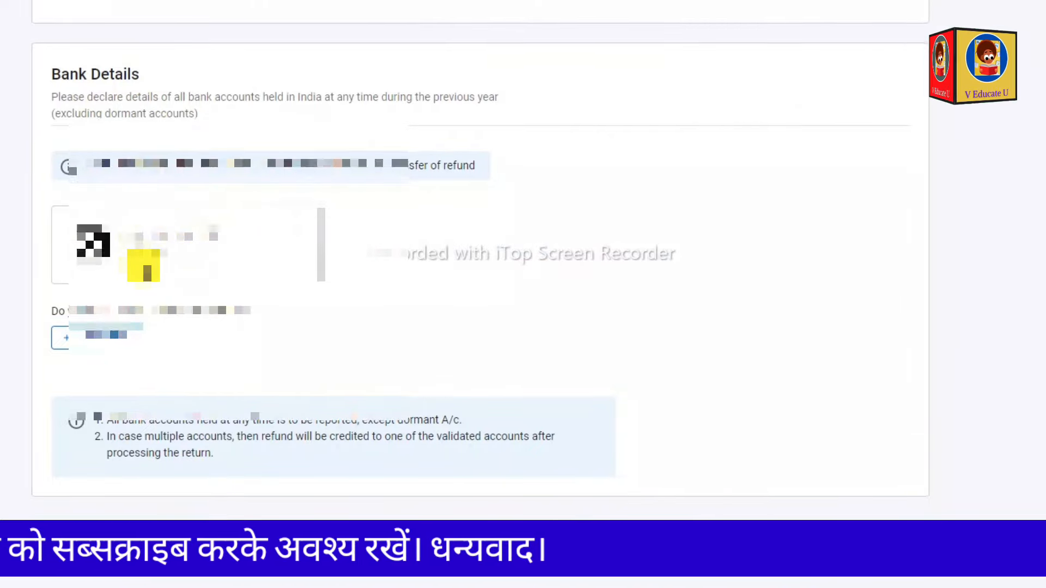
scroll(143, 262, "down", 2)
left_click(878, 470)
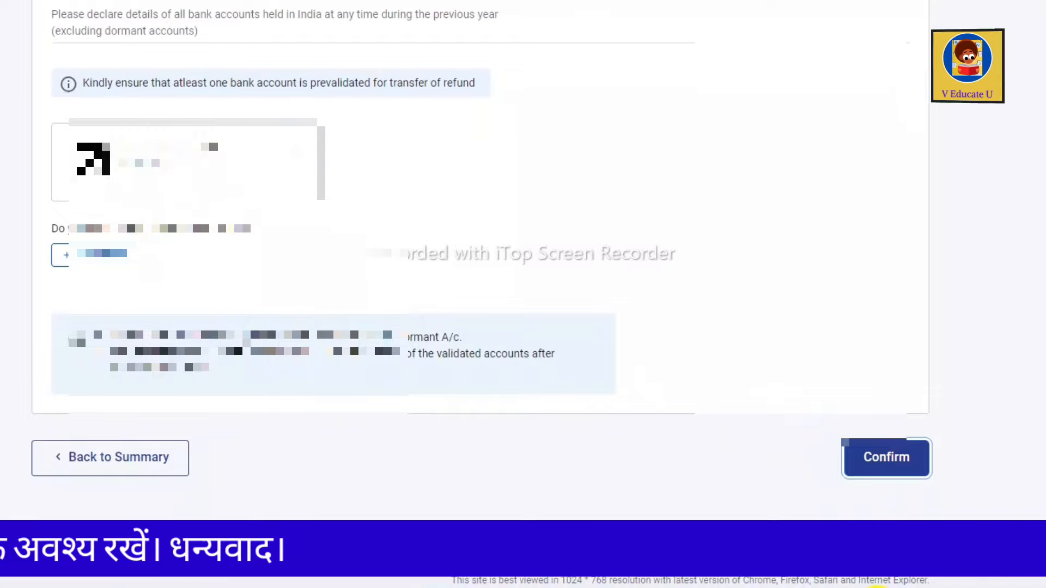
Look over the Return Summary sections and open the Gross Total Income section.
scroll(468, 504, "down", 5)
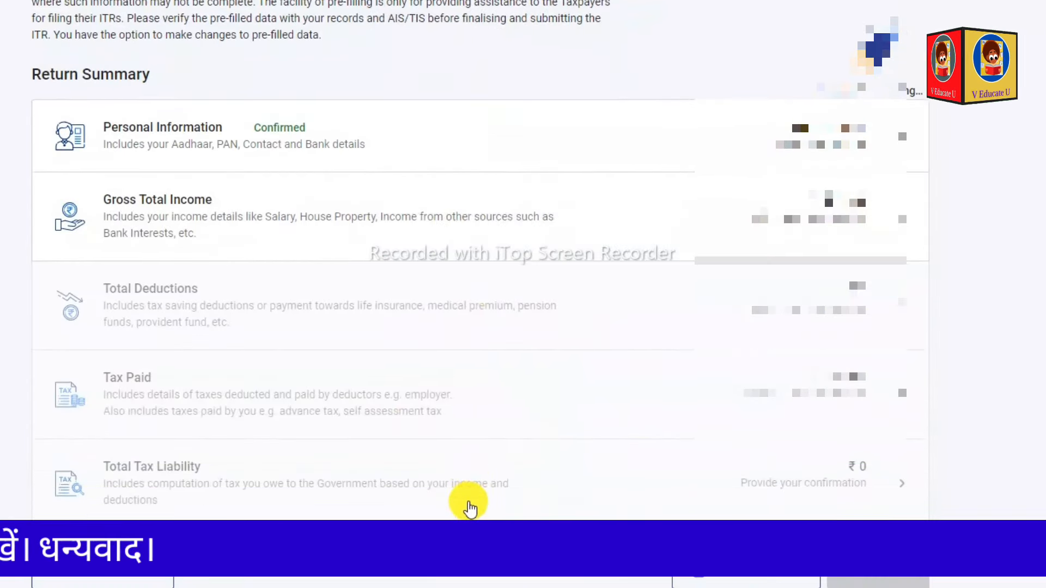
scroll(470, 510, "down", 3)
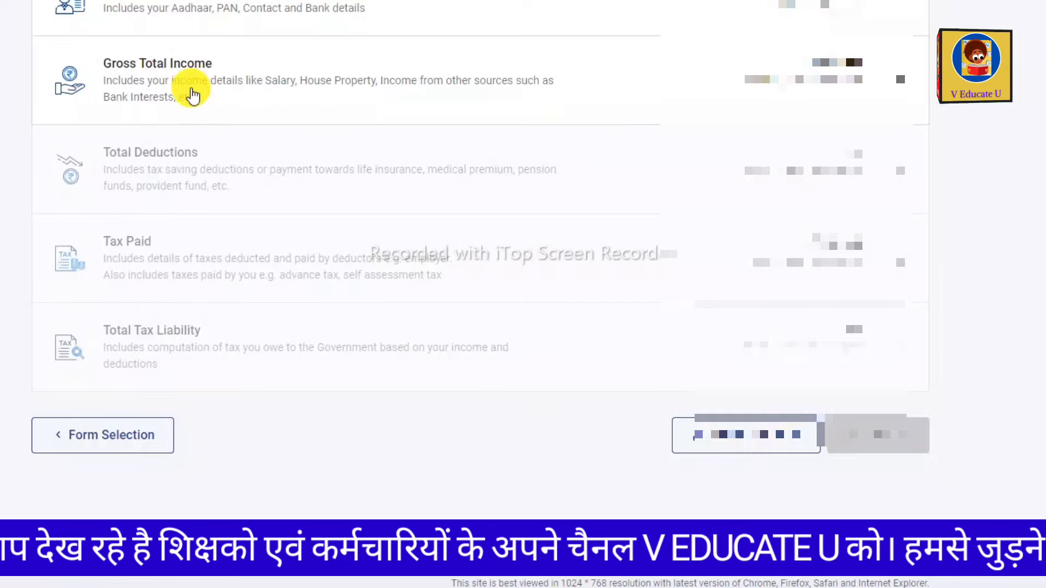
scroll(187, 136, "up", 7)
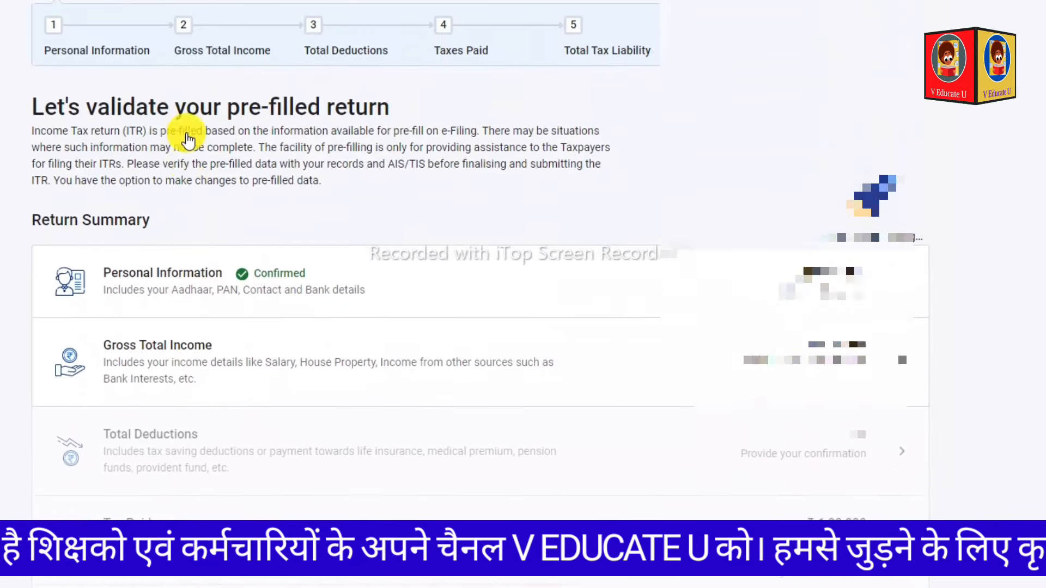
scroll(187, 134, "down", 3)
scroll(186, 133, "up", 4)
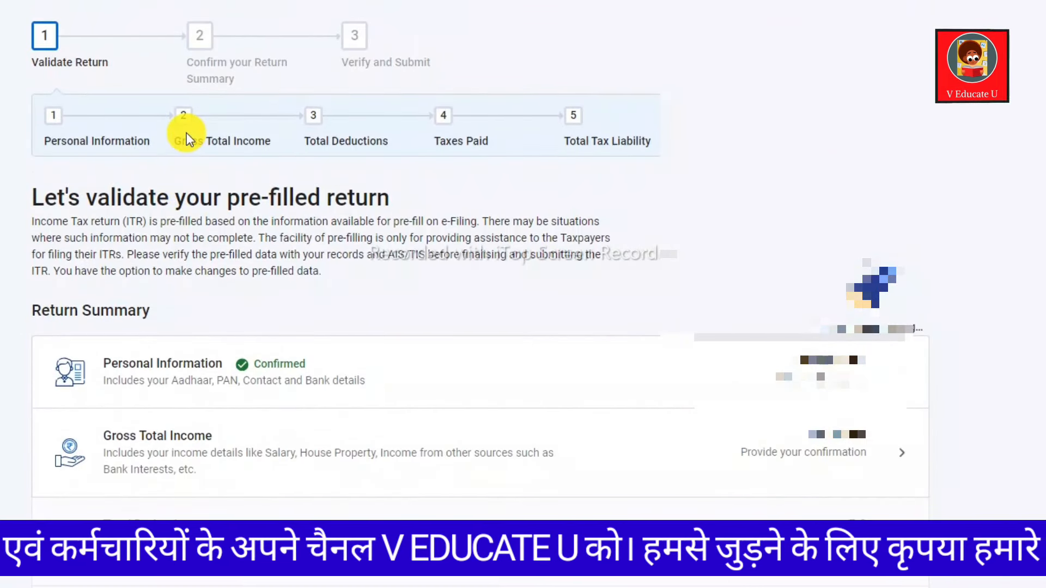
scroll(186, 132, "down", 6)
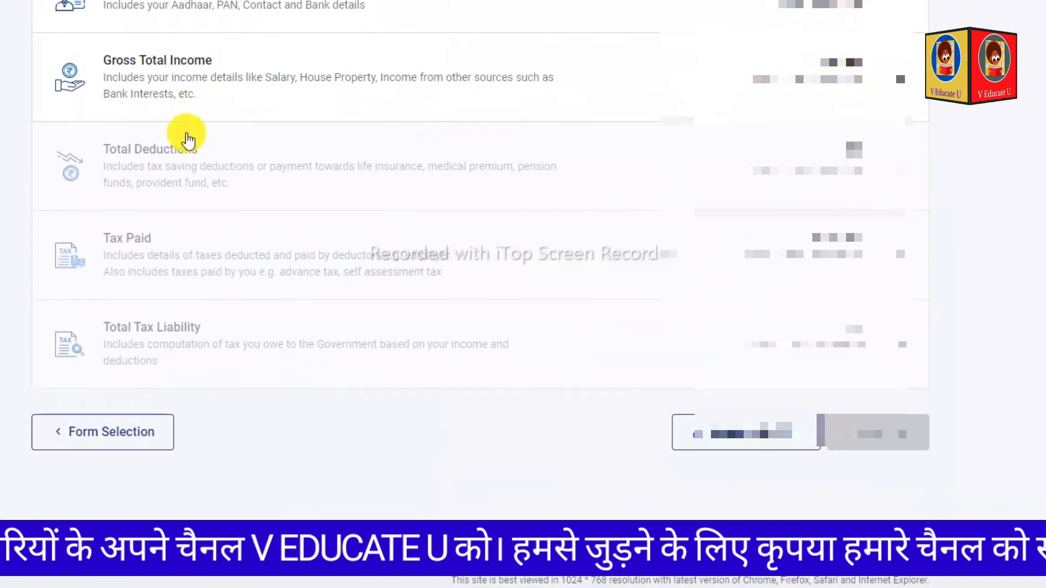
scroll(187, 139, "up", 2)
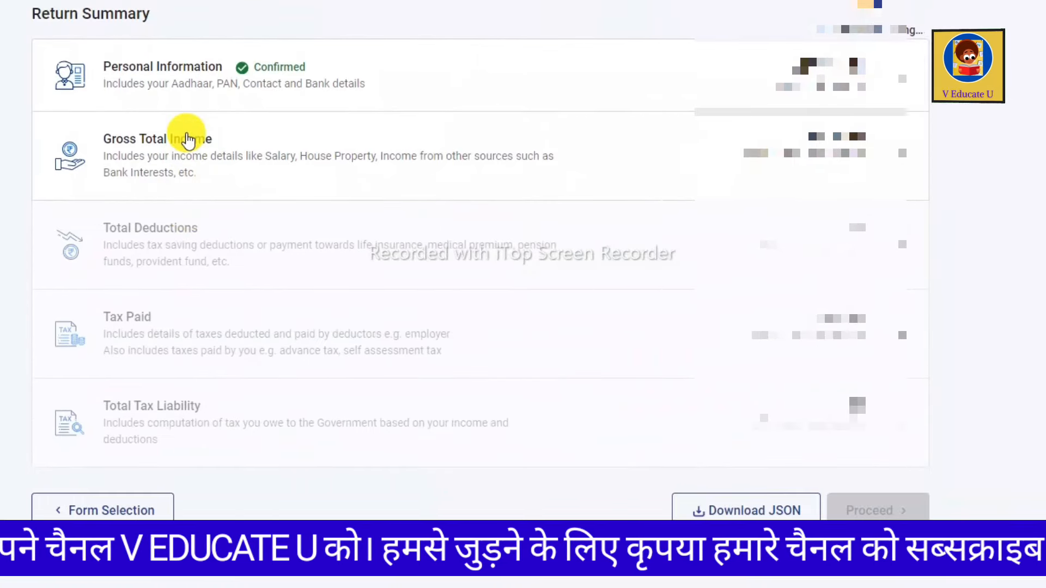
scroll(152, 147, "up", 1)
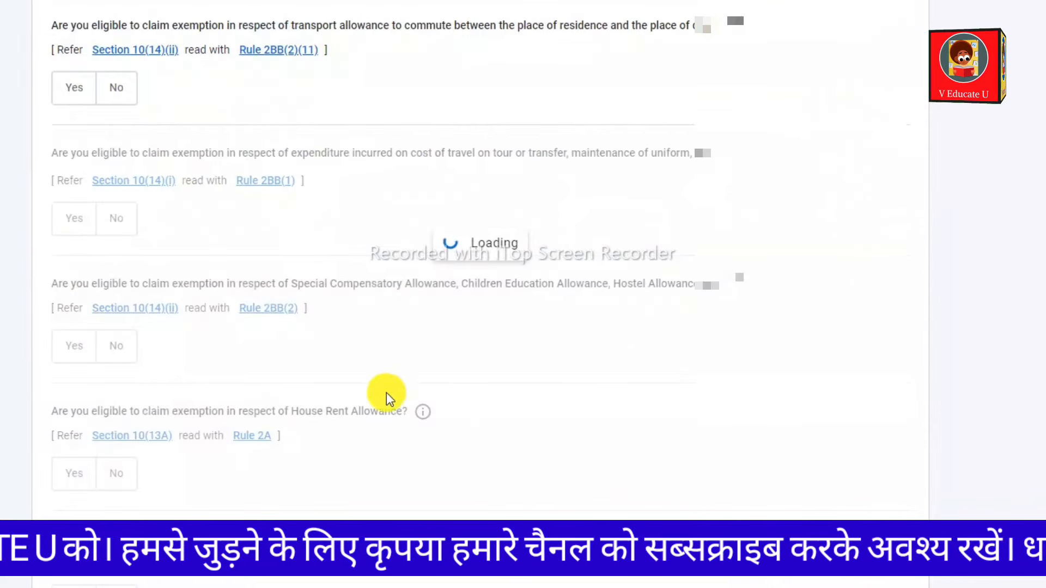
Skip the salary exemption questions and confirm the choice to go to the income source details.
scroll(327, 370, "up", 5)
scroll(204, 257, "down", 3)
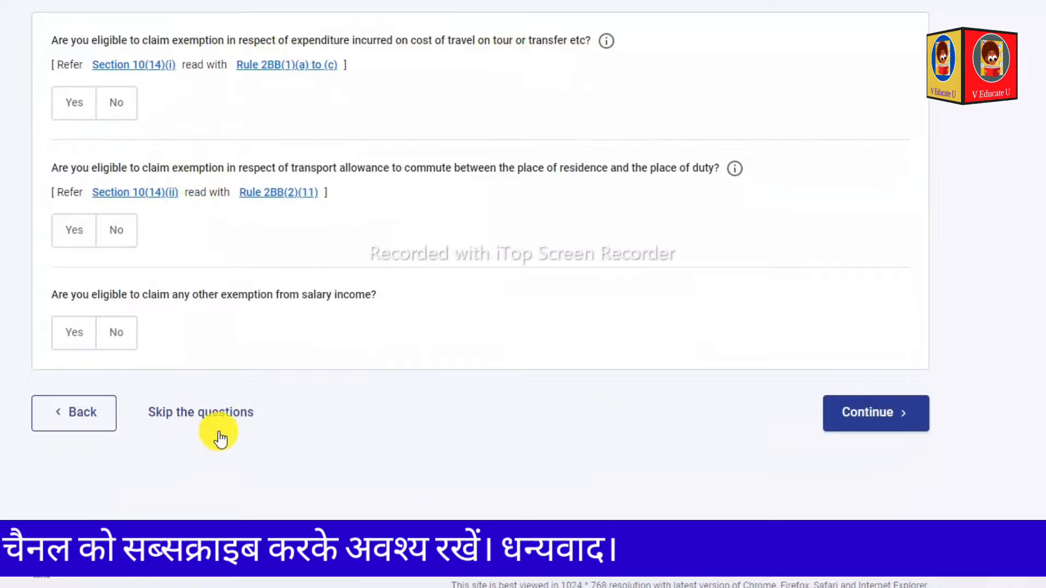
left_click(185, 416)
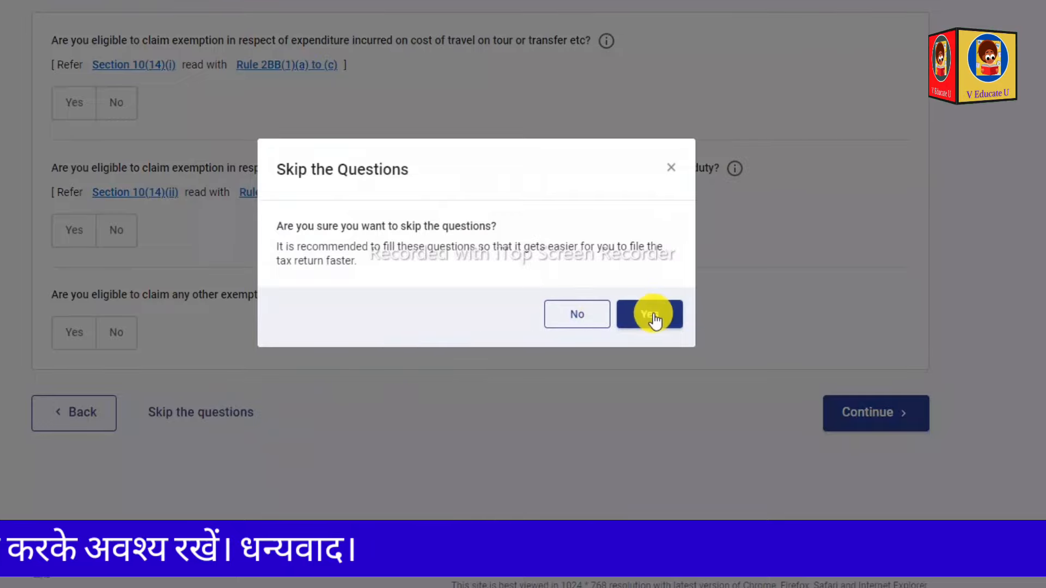
left_click(651, 315)
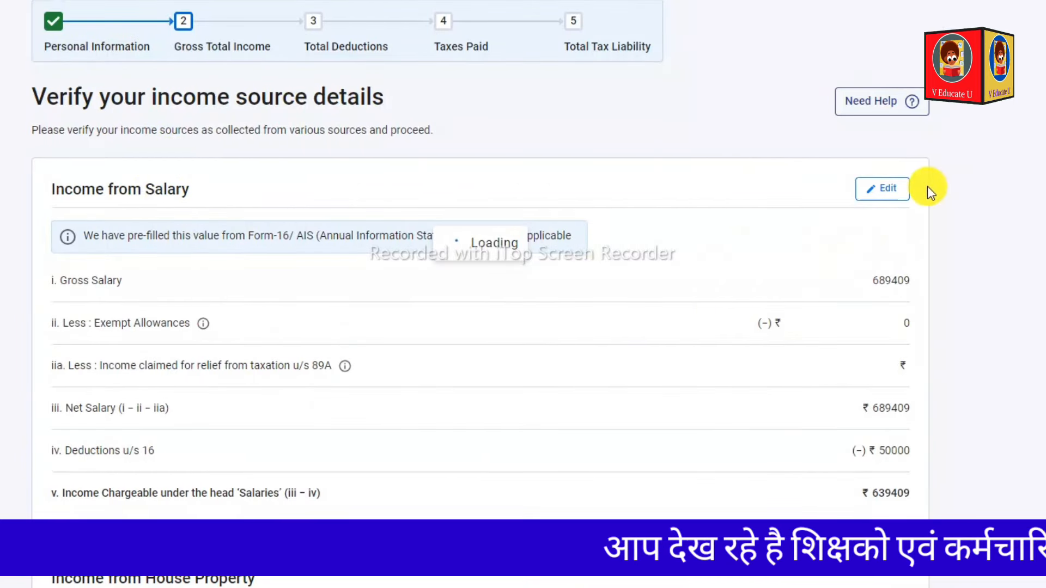
Mark the gross salary, the Edit option and the section 16 deduction with on-screen annotations, and clear the drawings.
scroll(480, 272, "down", 2)
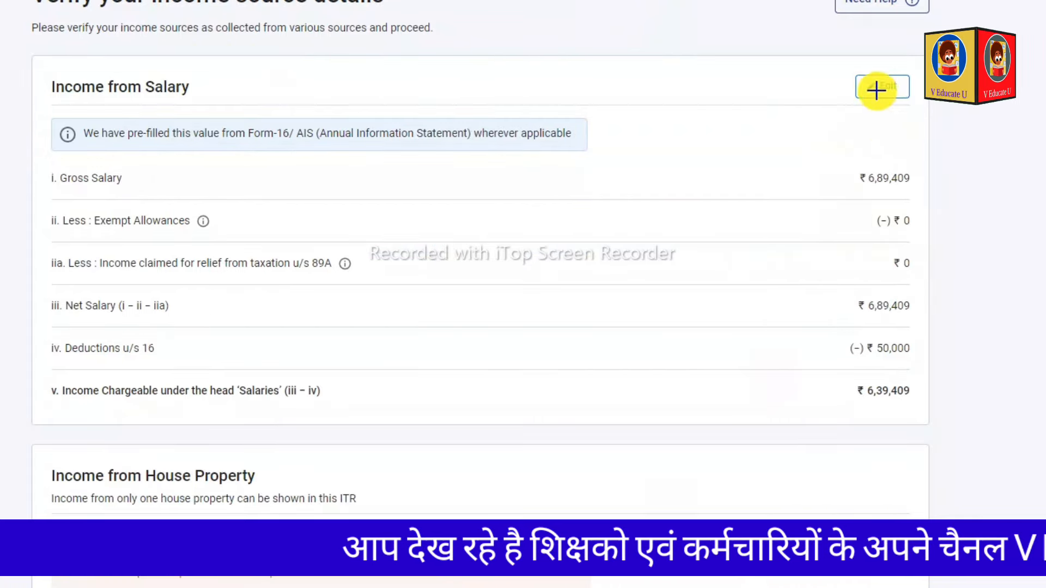
mouse_move(848, 161)
left_mouse_down()
mouse_move(915, 145)
mouse_move(894, 205)
mouse_move(846, 158)
left_mouse_up()
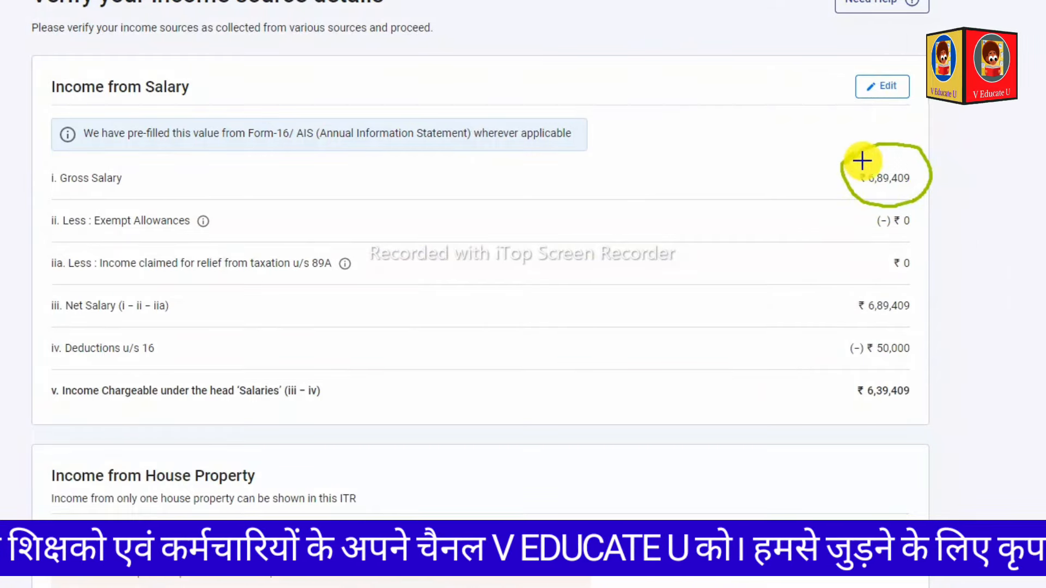
mouse_move(850, 163)
left_mouse_down()
mouse_move(936, 168)
mouse_move(836, 205)
mouse_move(845, 159)
left_mouse_up()
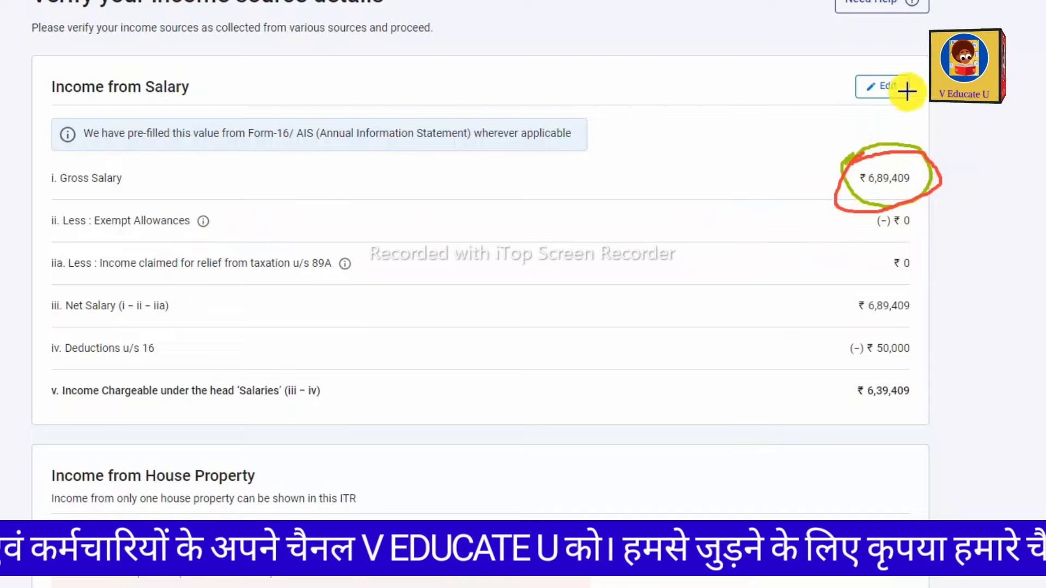
left_click_drag(861, 113, 904, 98)
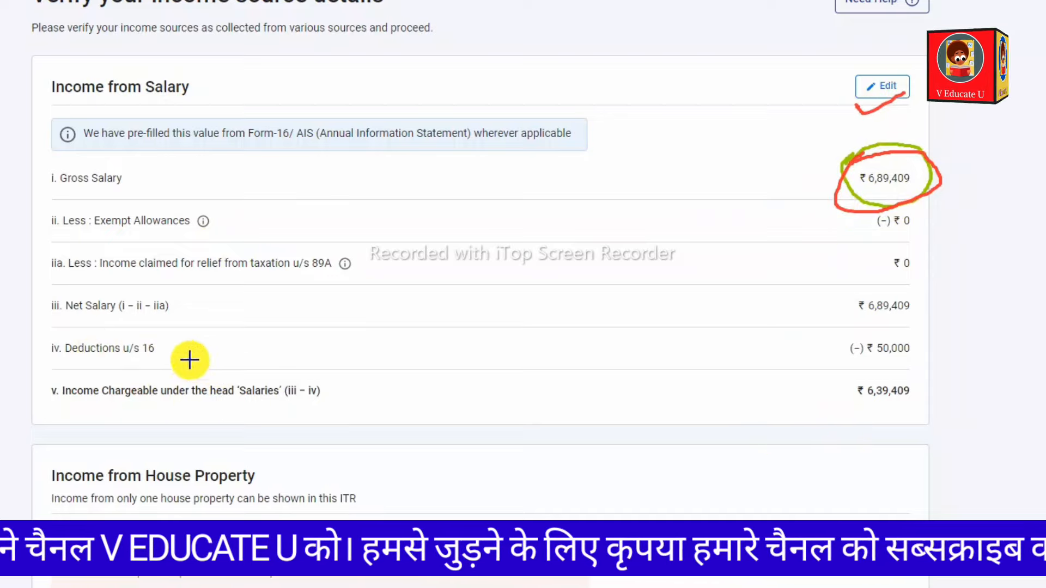
left_click_drag(168, 352, 215, 334)
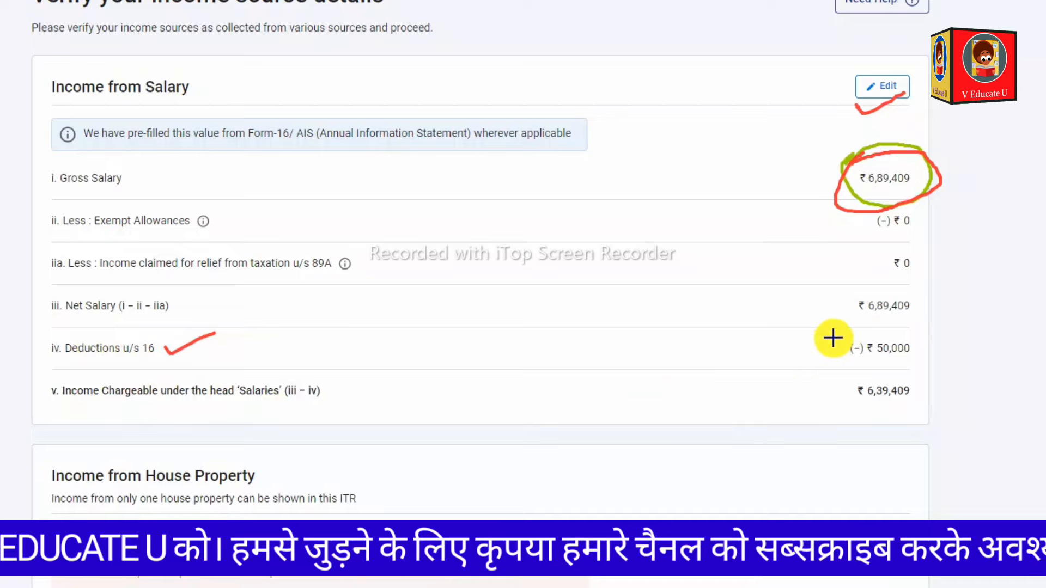
mouse_move(832, 338)
left_mouse_down()
mouse_move(872, 326)
mouse_move(927, 339)
mouse_move(894, 362)
mouse_move(831, 357)
mouse_move(839, 337)
left_mouse_up()
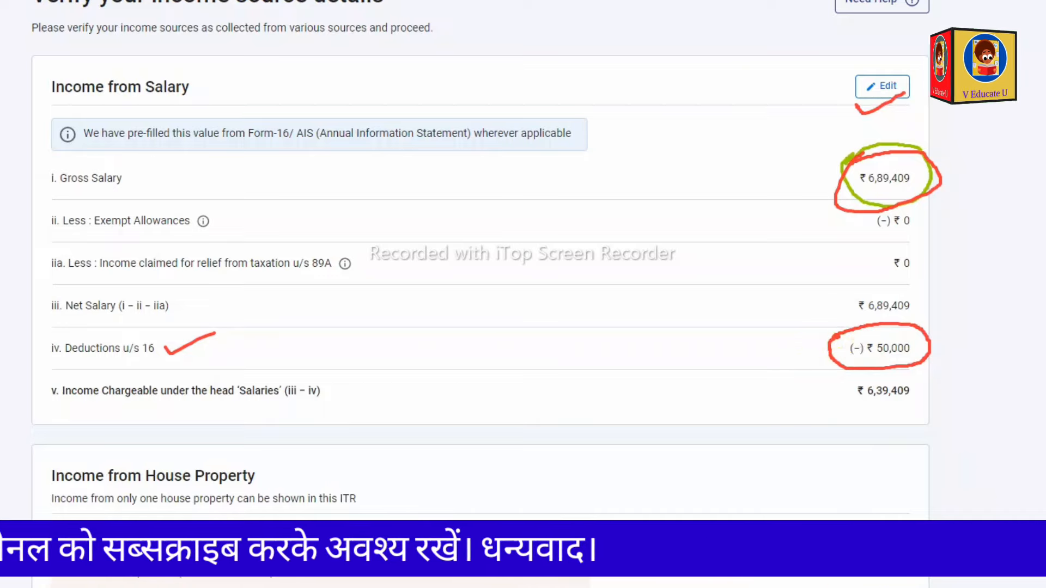
left_click(598, 587)
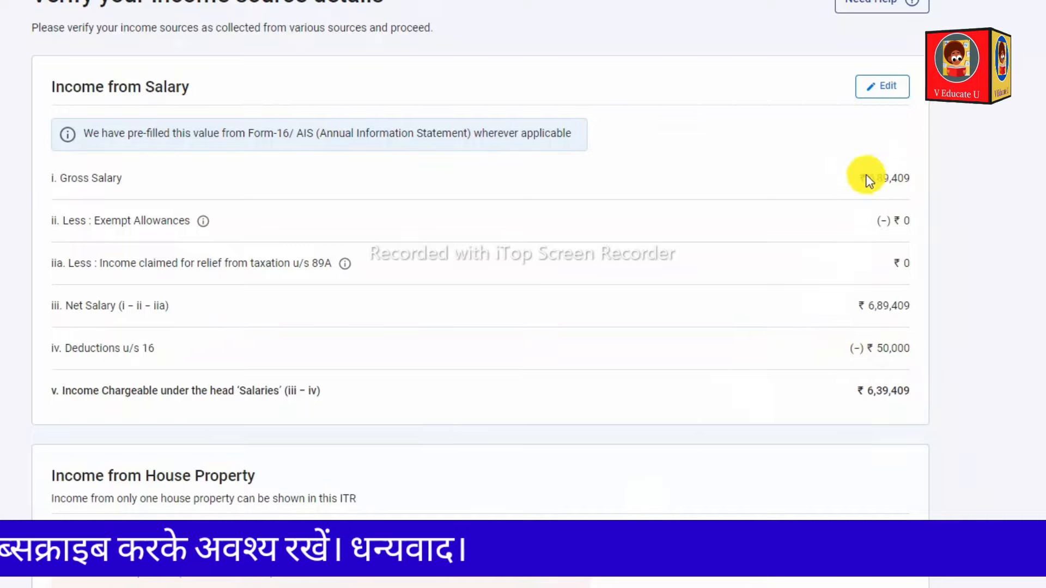
Edit Income from Salary: set the section 17(1) salary to 1435092 and delete the empty country entry under section 89A.
left_click(881, 93)
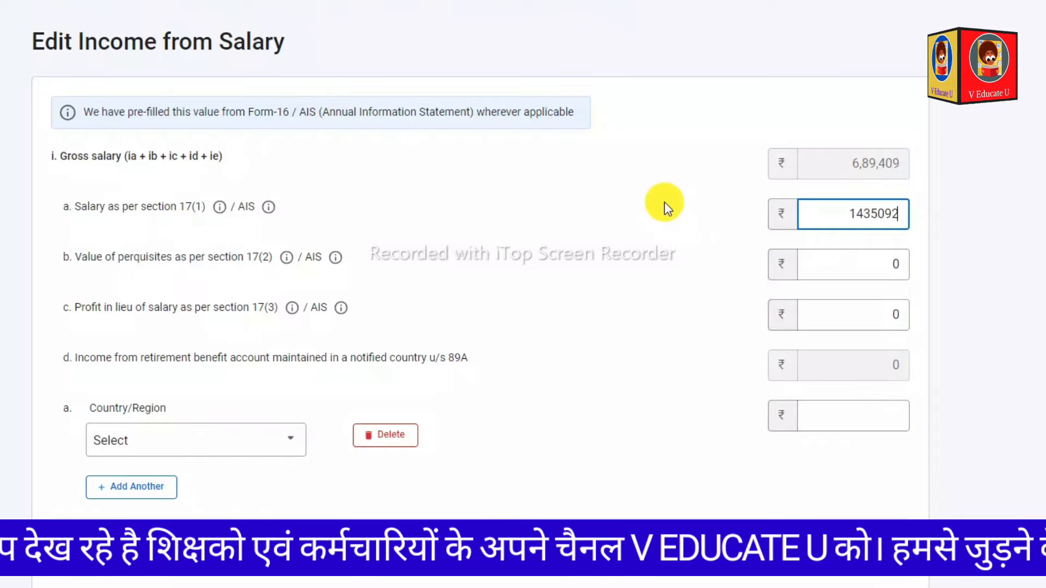
left_click(814, 261)
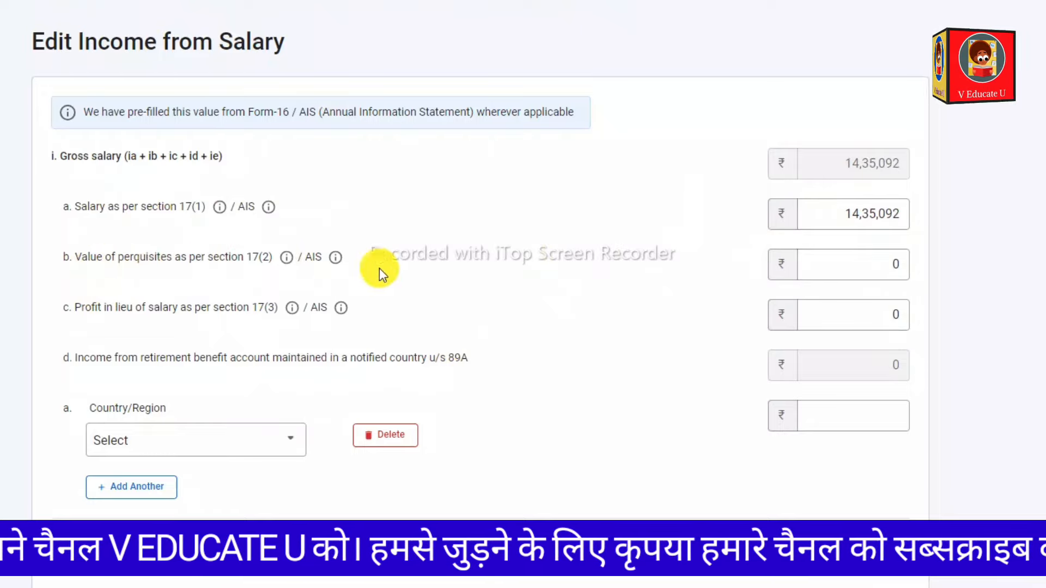
scroll(118, 342, "down", 4)
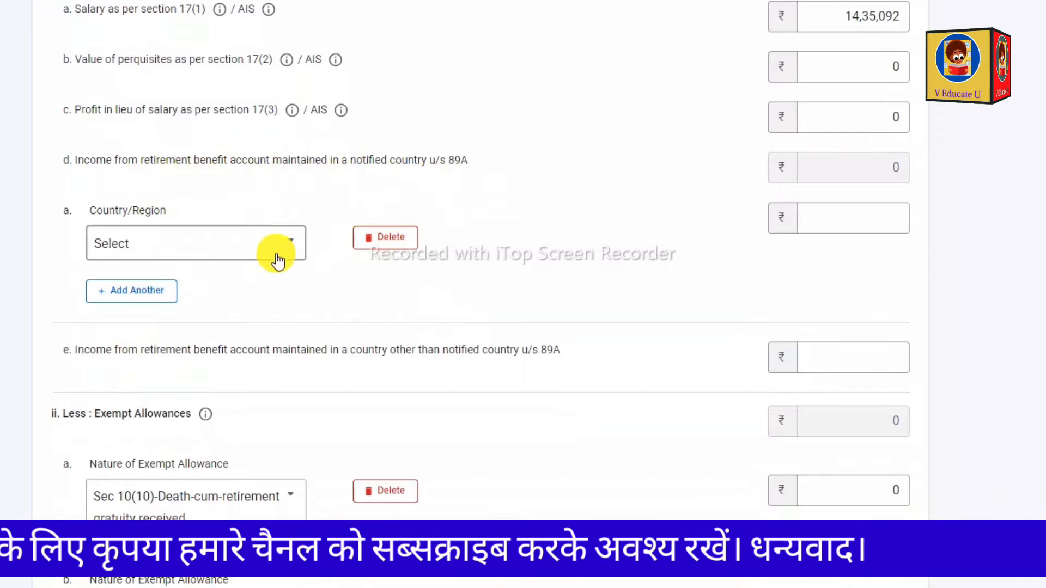
left_click(373, 245)
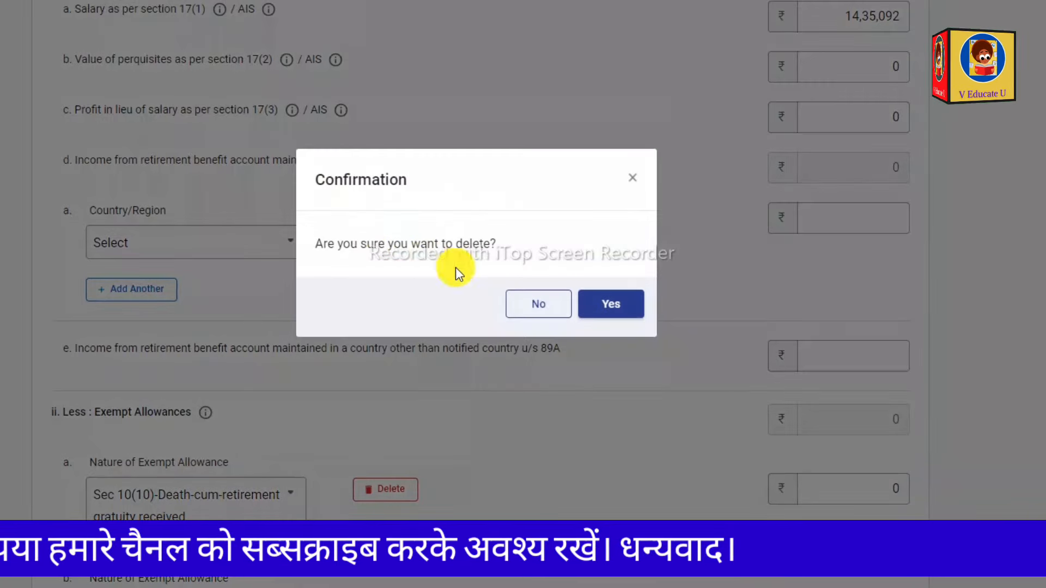
left_click(607, 299)
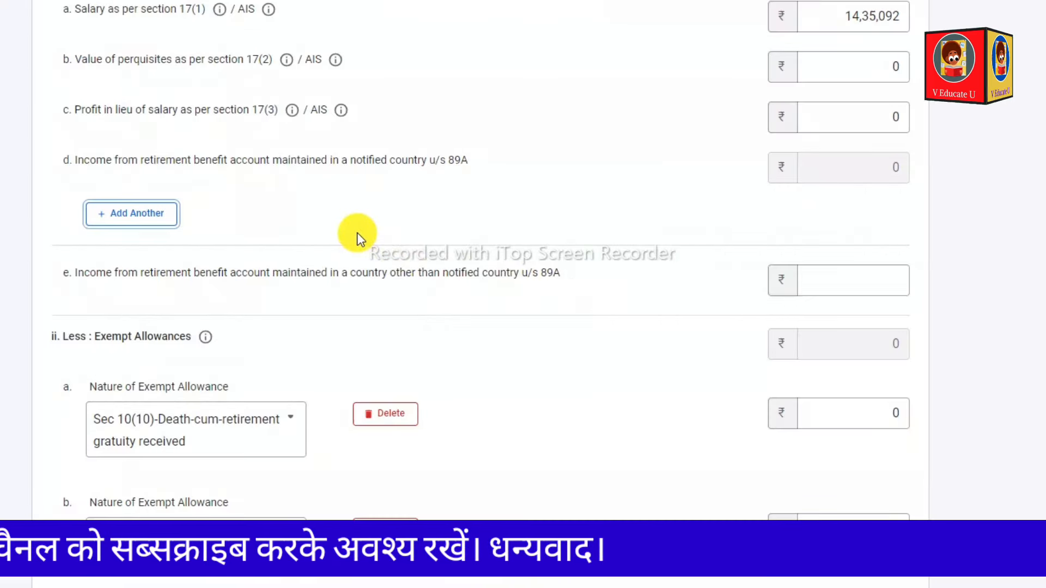
Delete both exempt allowance entries, Sec 10(10) death-cum-retirement gratuity and Sec 10(10A) commuted pension, and check the remaining salary fields.
scroll(357, 238, "down", 5)
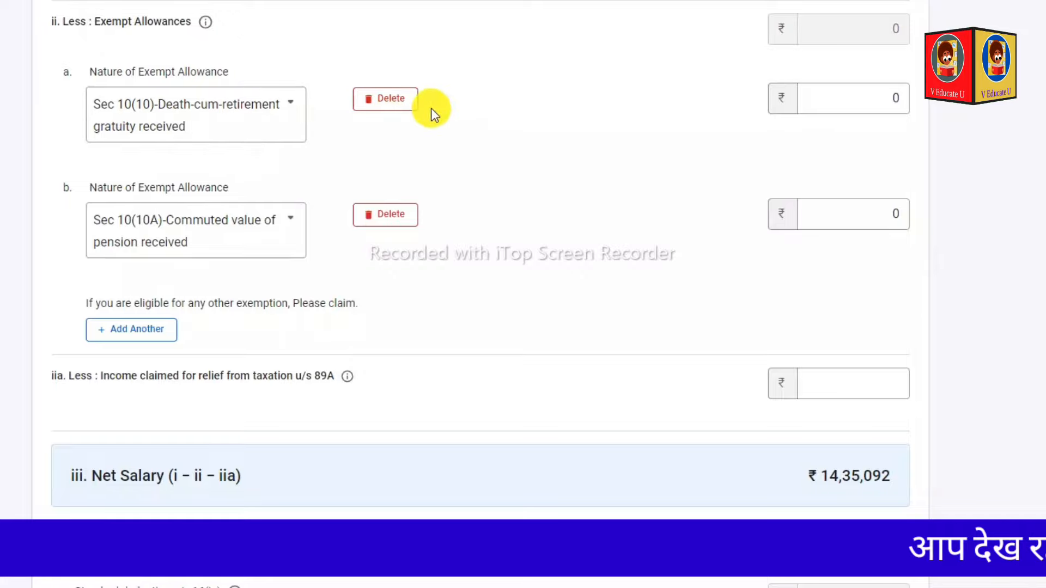
left_click(383, 111)
left_click(600, 316)
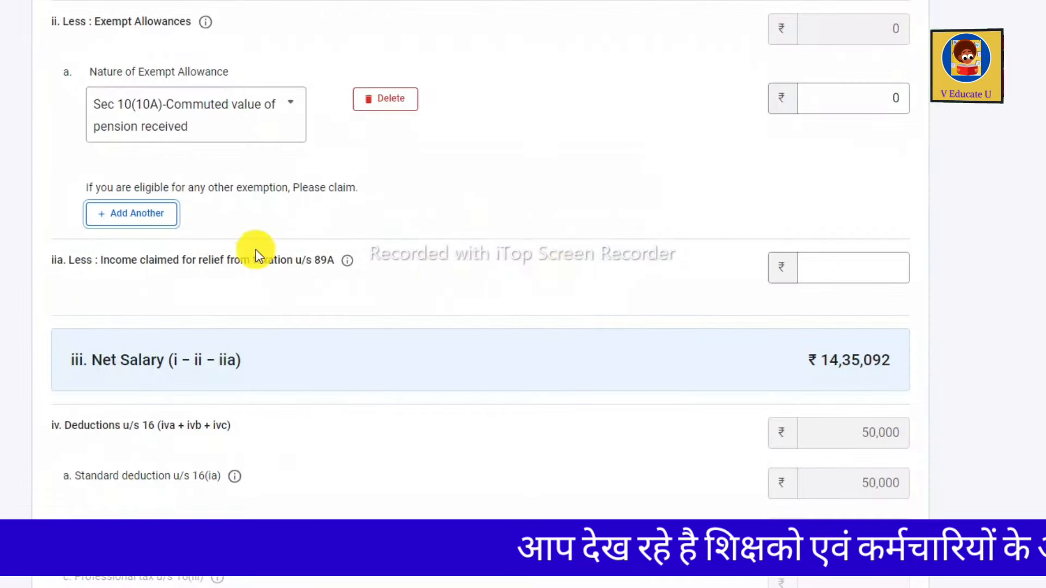
left_click(226, 135)
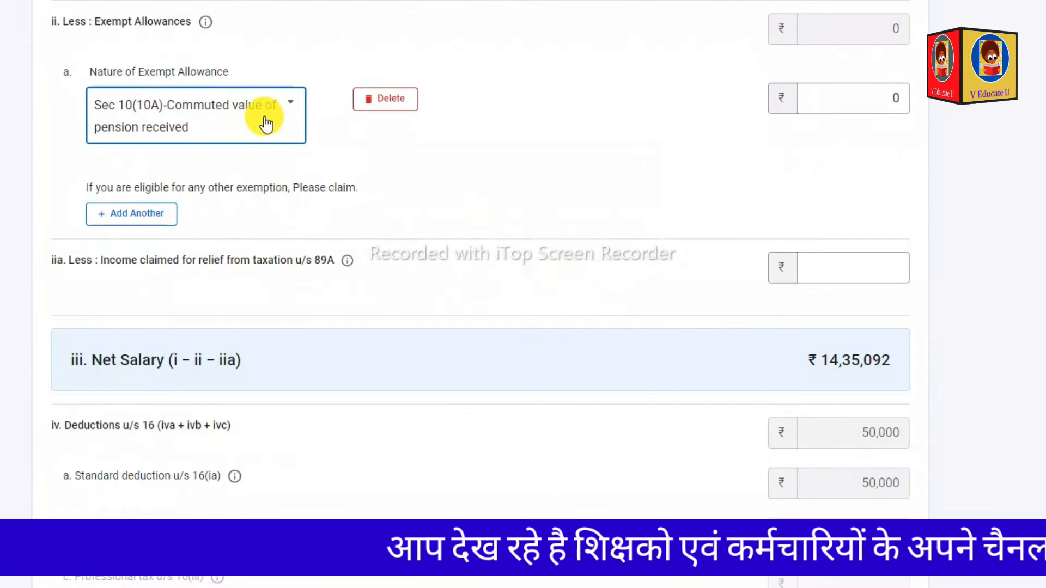
left_click(402, 113)
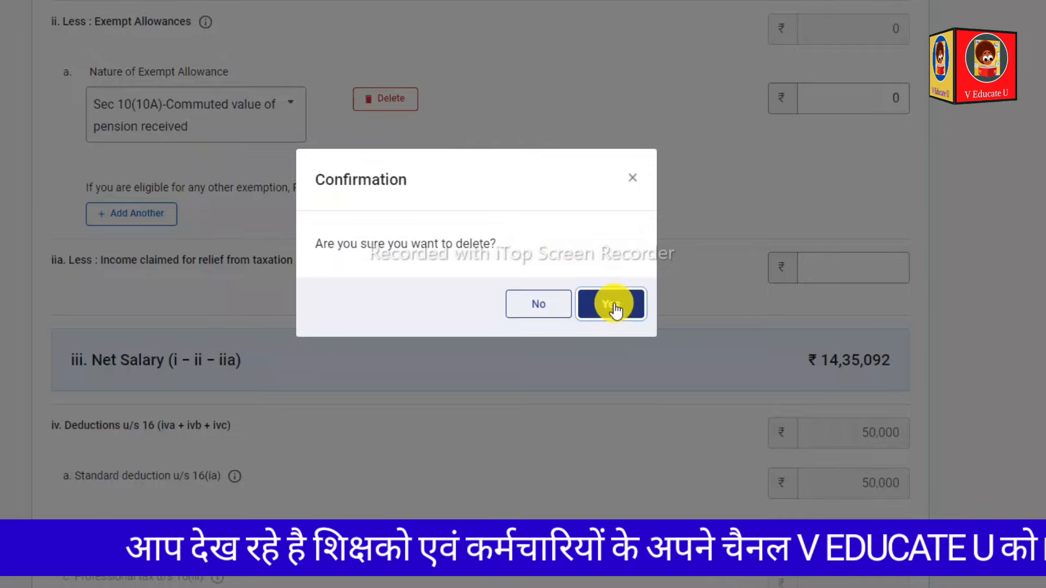
left_click(614, 309)
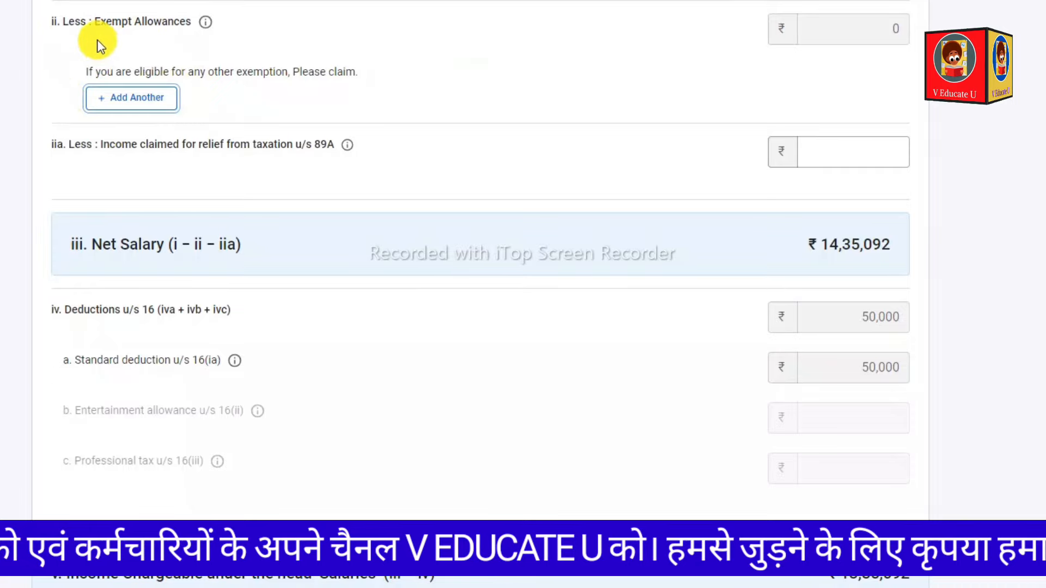
scroll(256, 93, "up", 4)
scroll(257, 94, "down", 3)
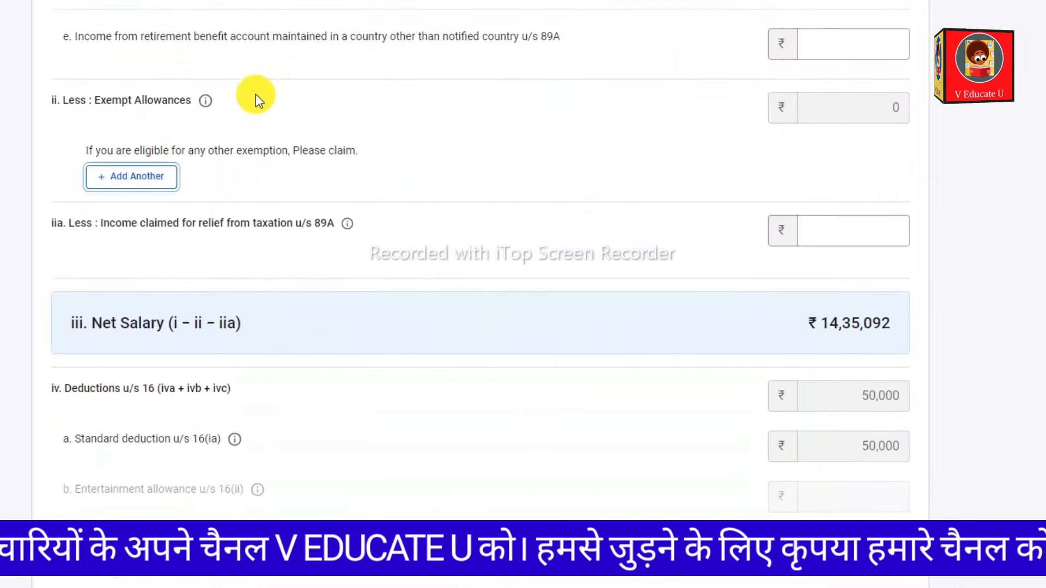
Mark the section 16 deduction total and the standard deduction with on-screen annotations, check the net salary, and save the salary income.
scroll(416, 113, "down", 3)
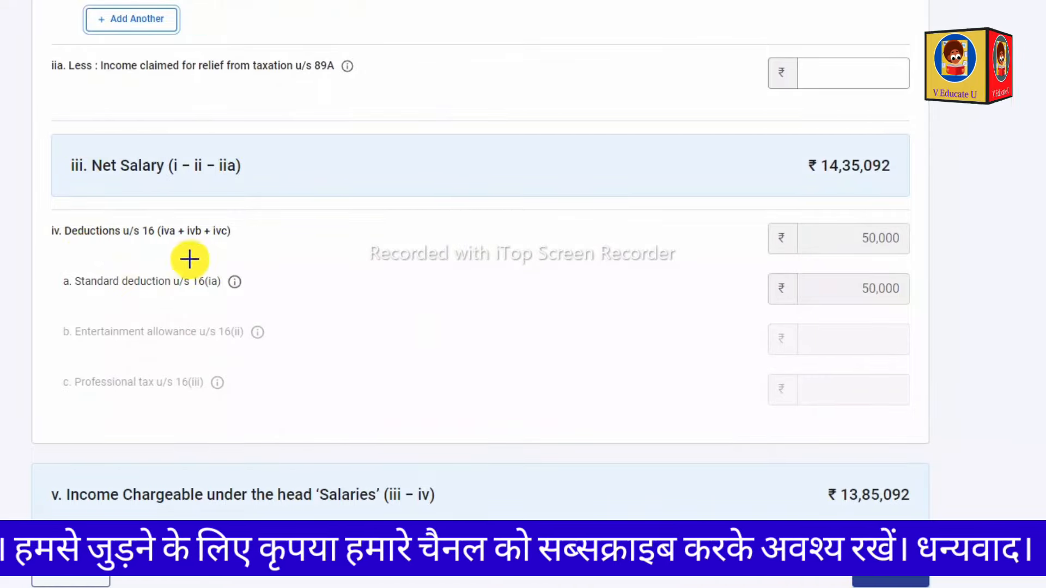
mouse_move(842, 230)
left_mouse_down()
mouse_move(919, 229)
mouse_move(836, 253)
mouse_move(855, 218)
left_mouse_up()
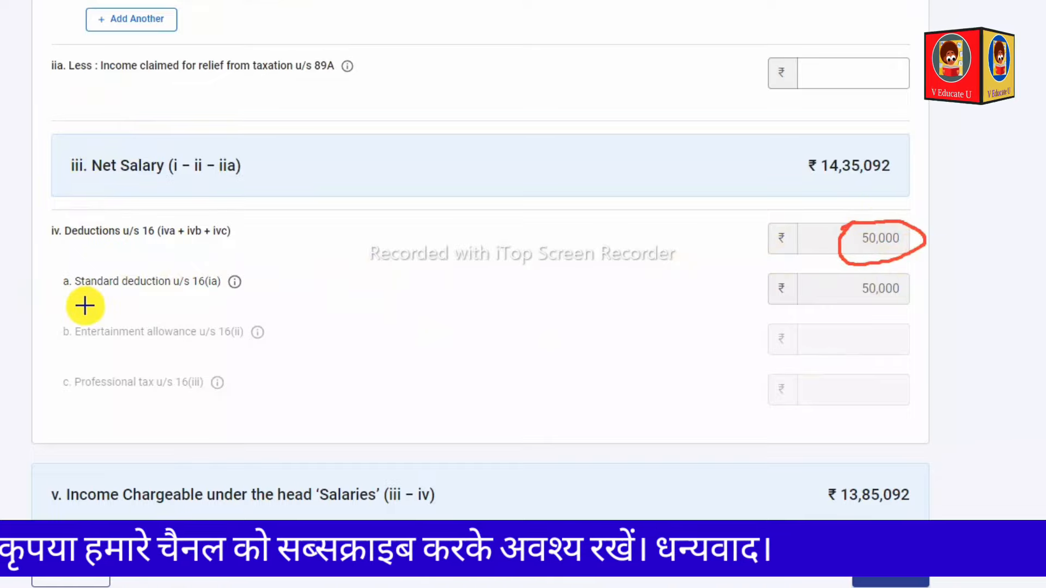
left_click_drag(84, 306, 196, 277)
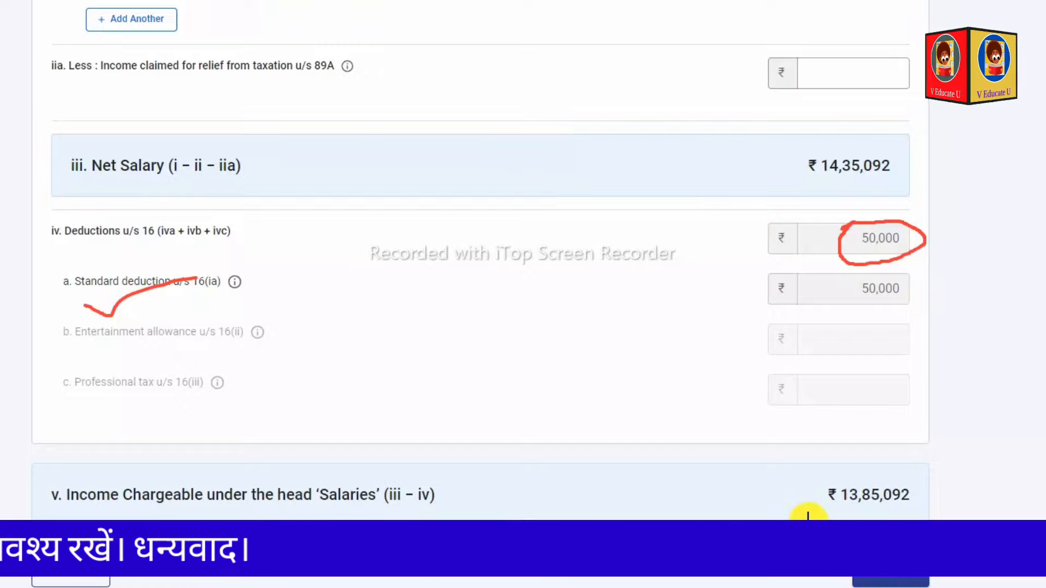
scroll(637, 378, "down", 3)
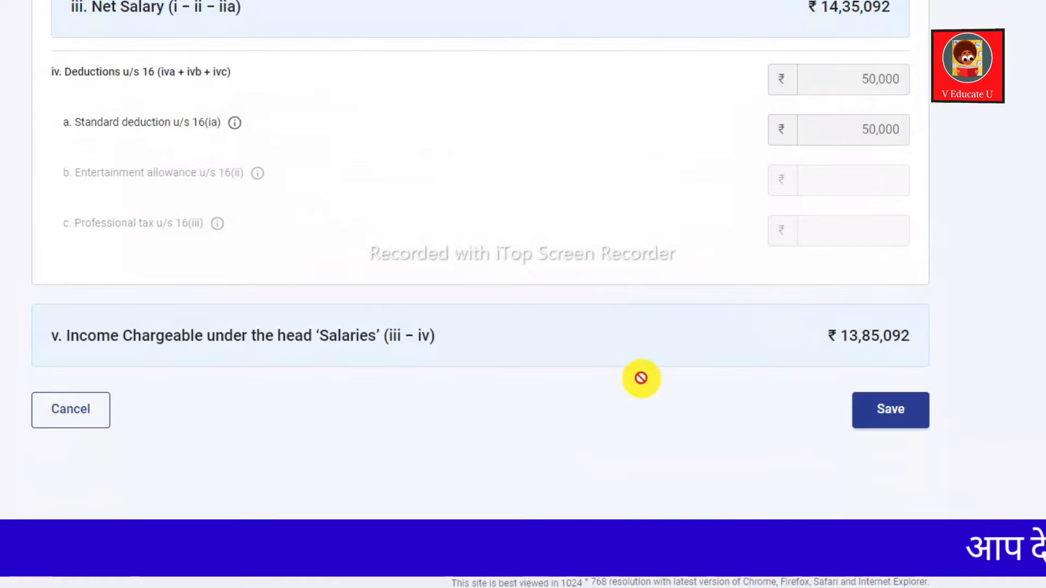
scroll(864, 368, "up", 4)
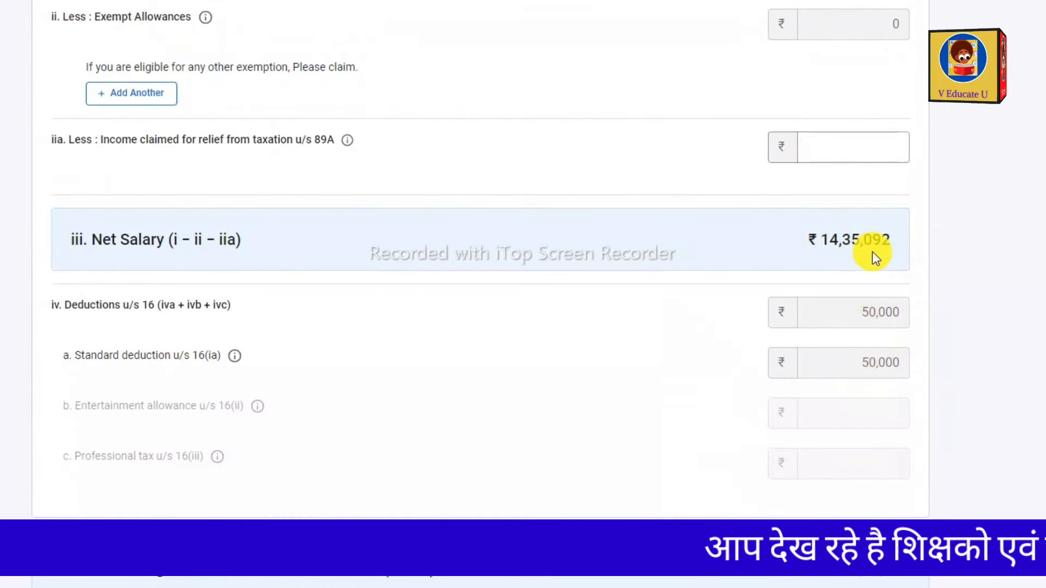
scroll(871, 366, "down", 4)
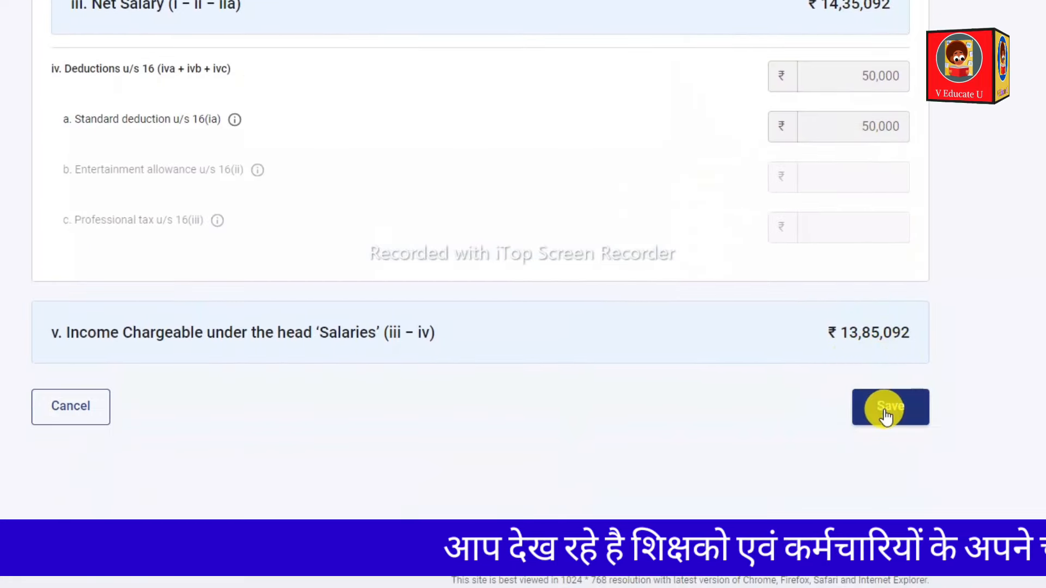
left_click(887, 413)
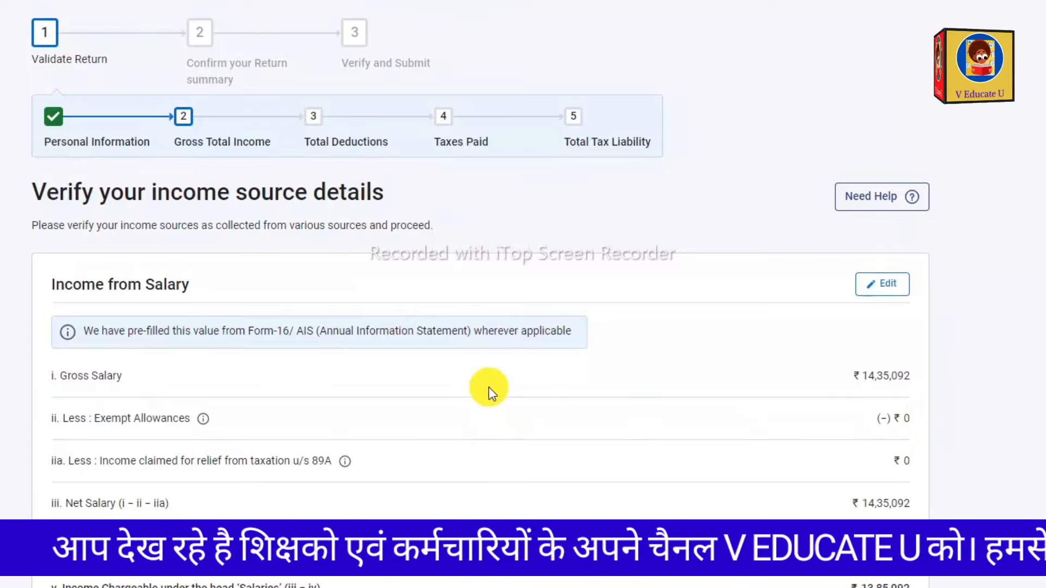
Review the saved income details and annotate the savings bank interest and the income chargeable under Other Sources.
scroll(489, 387, "down", 6)
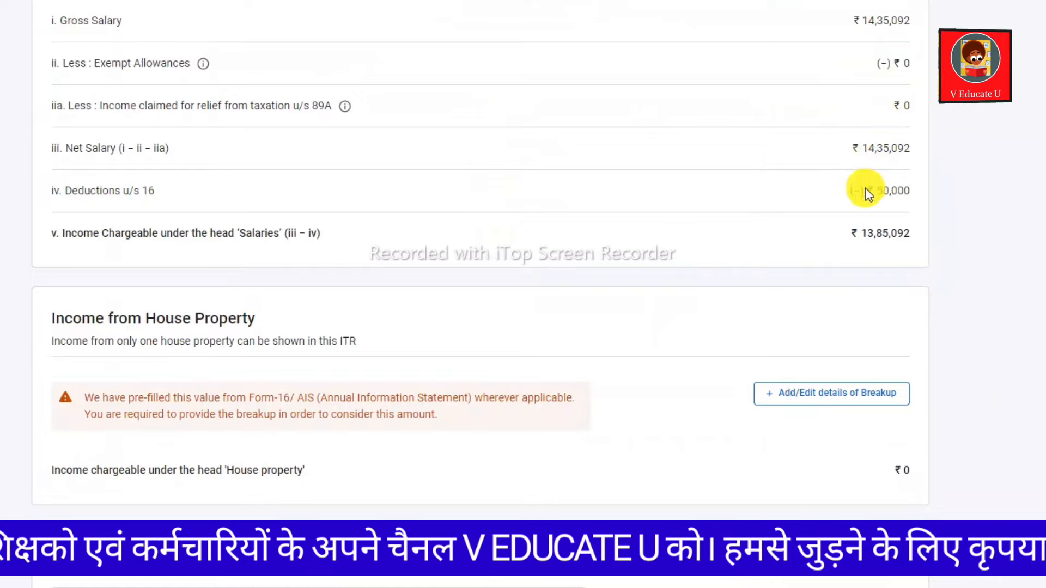
scroll(871, 250, "down", 9)
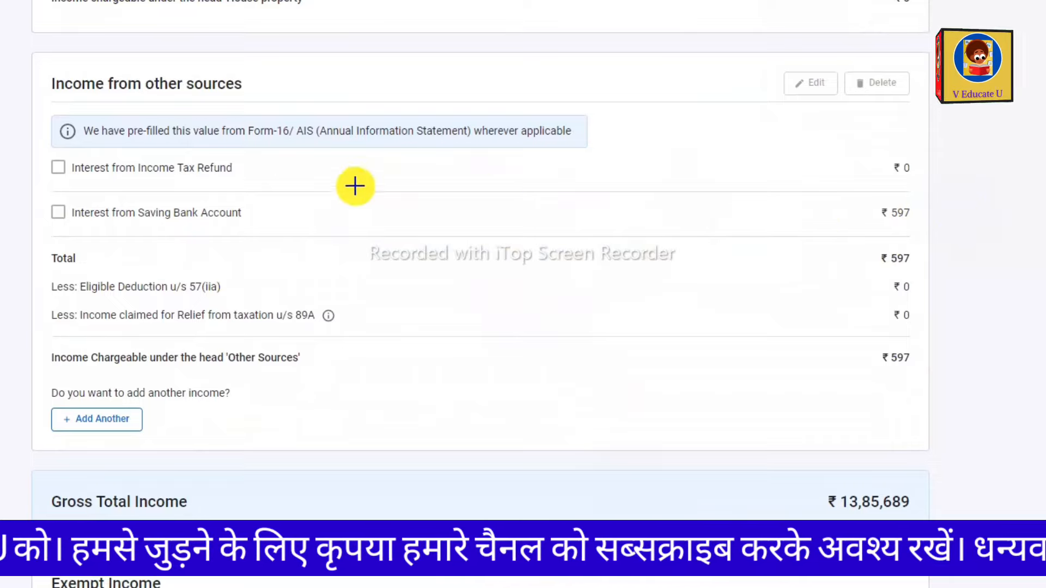
left_click_drag(192, 234, 368, 206)
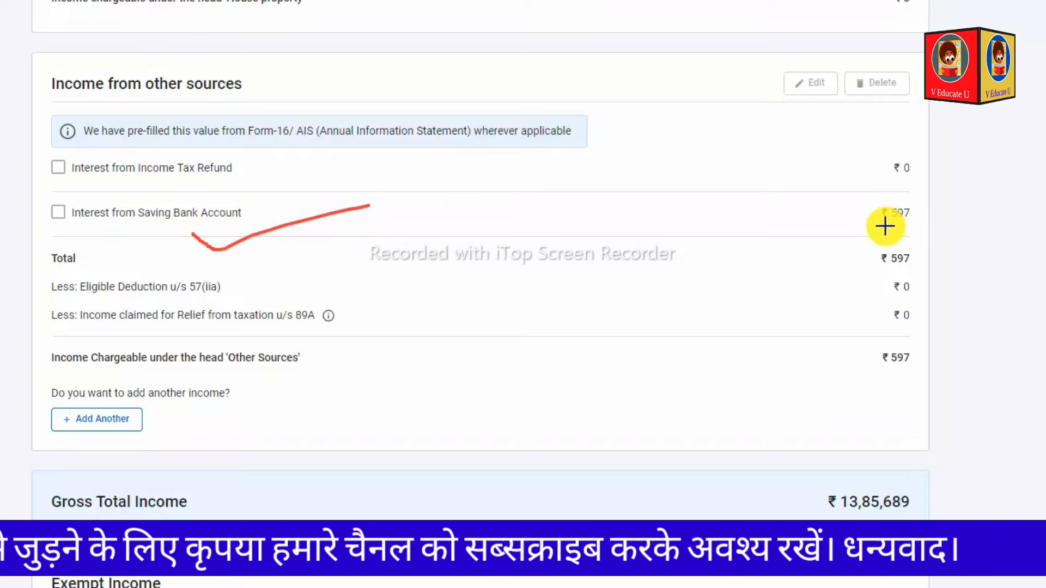
mouse_move(888, 231)
left_mouse_down()
mouse_move(925, 198)
mouse_move(865, 219)
mouse_move(885, 231)
left_mouse_up()
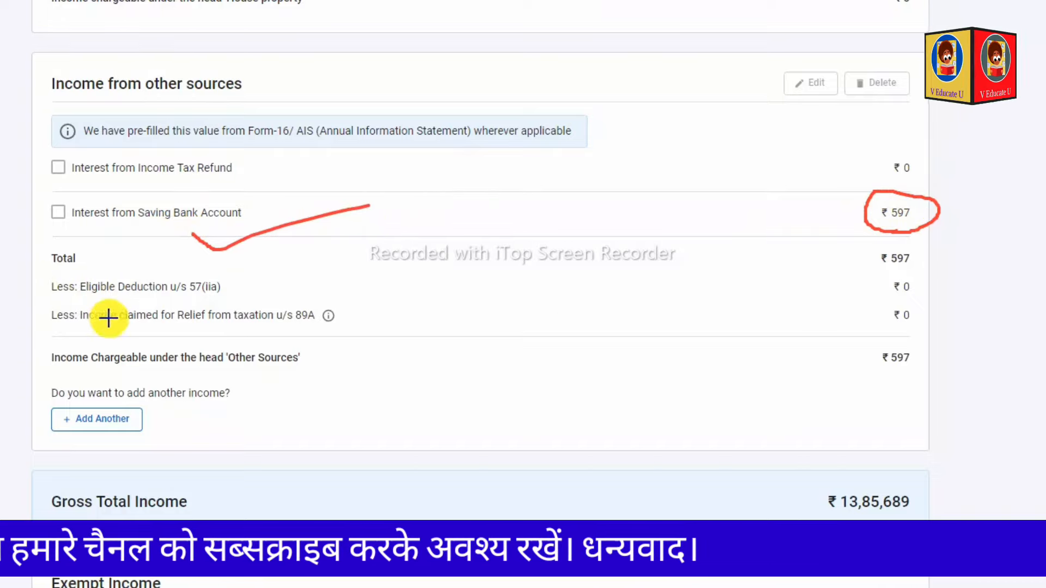
left_click_drag(892, 377, 965, 346)
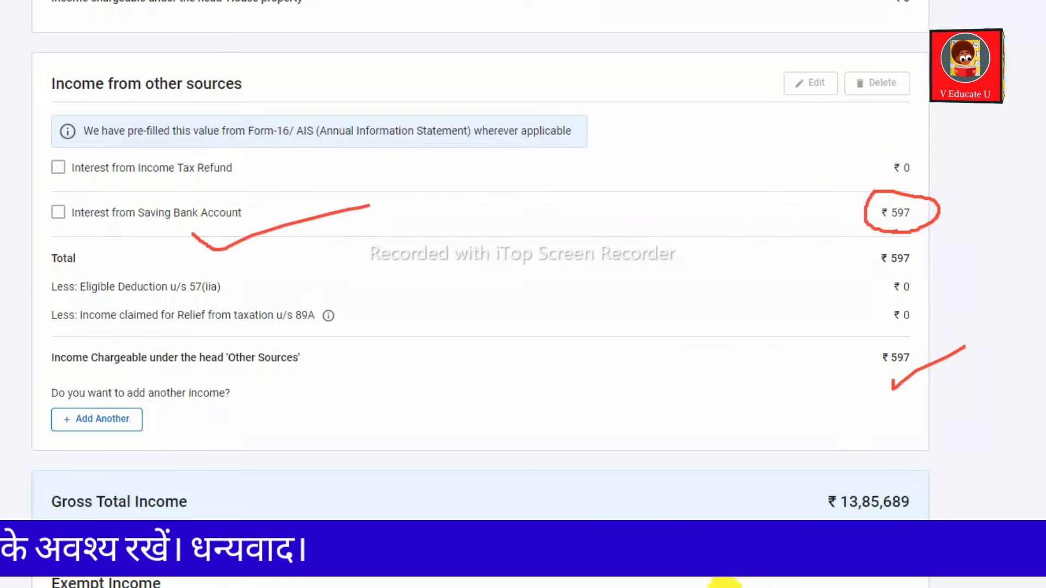
Switch to the Annual Information Statement and look through its information categories, including the tax payment records.
left_click(594, 587)
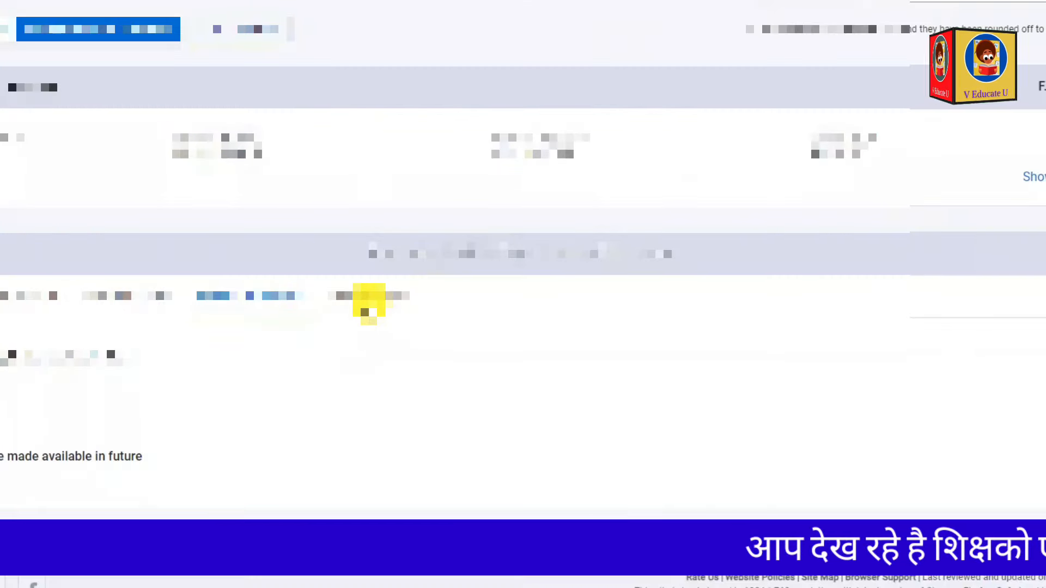
left_click(368, 297)
left_click(130, 295)
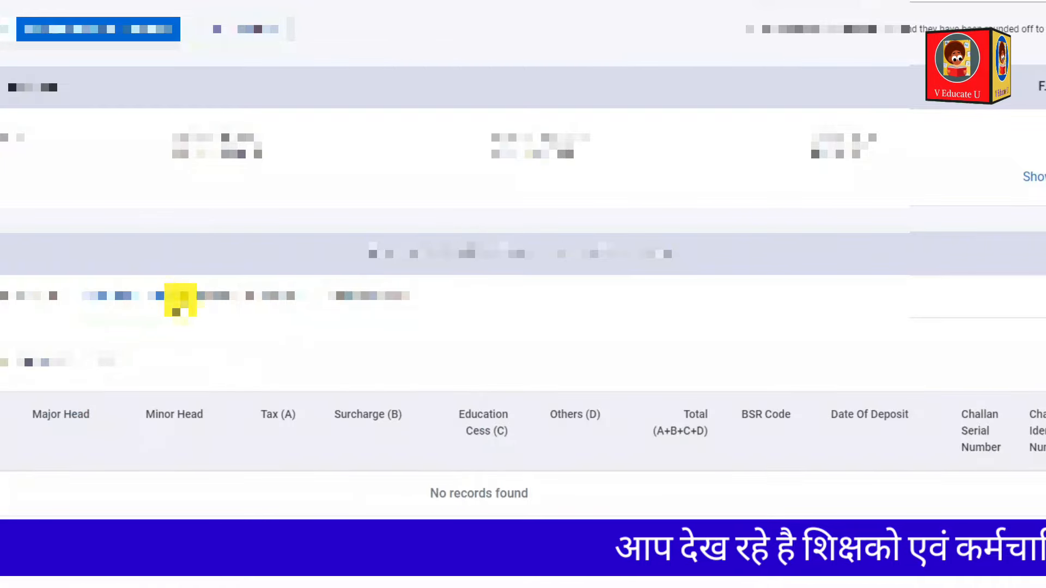
scroll(237, 300, "down", 1)
scroll(237, 299, "down", 1)
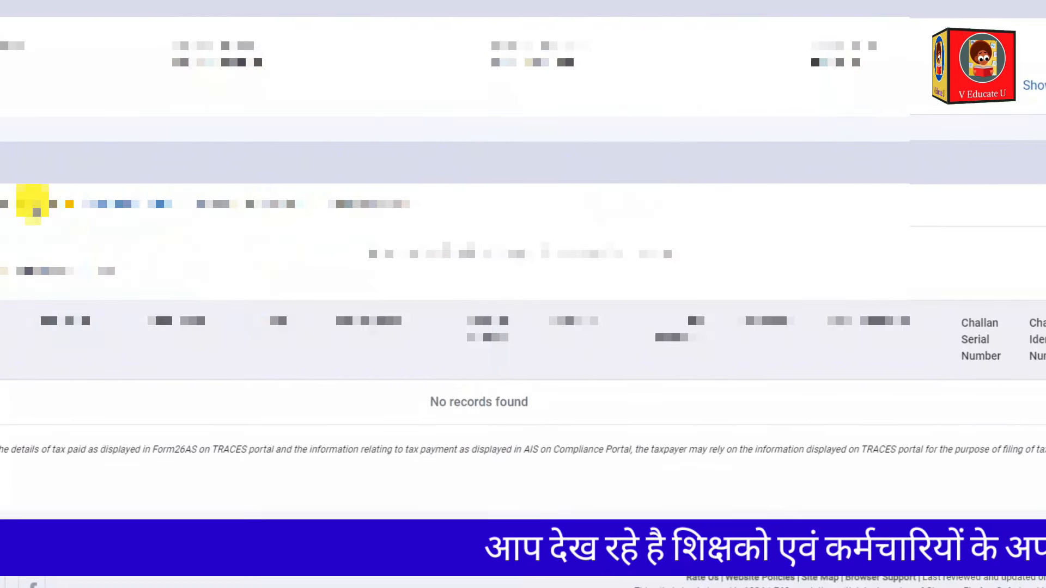
left_click(33, 204)
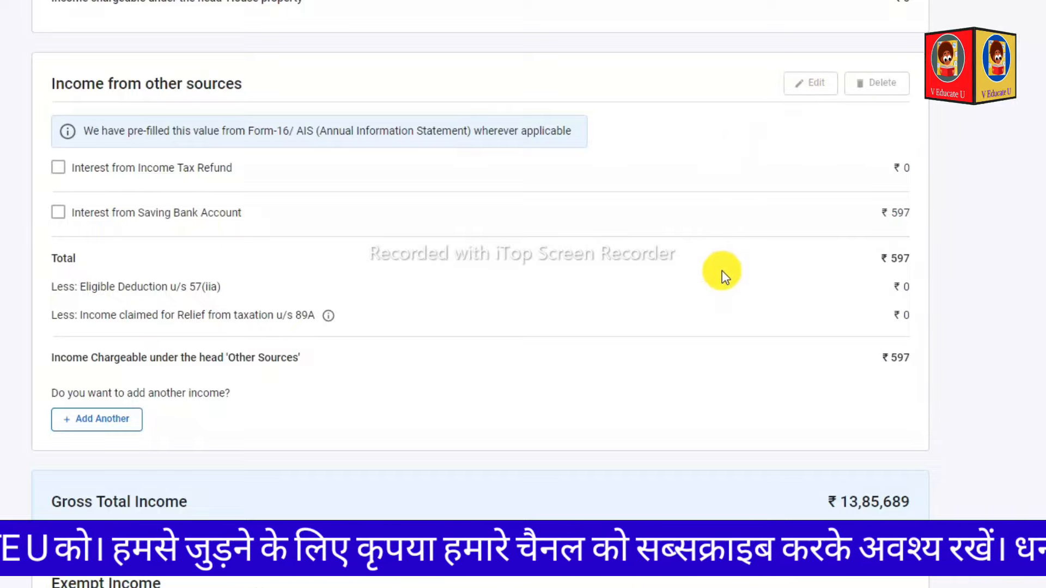
Return to the income source details, set Interest from Saving Bank Account under Income from other sources to 715, and save it.
scroll(722, 271, "down", 5)
scroll(719, 285, "up", 8)
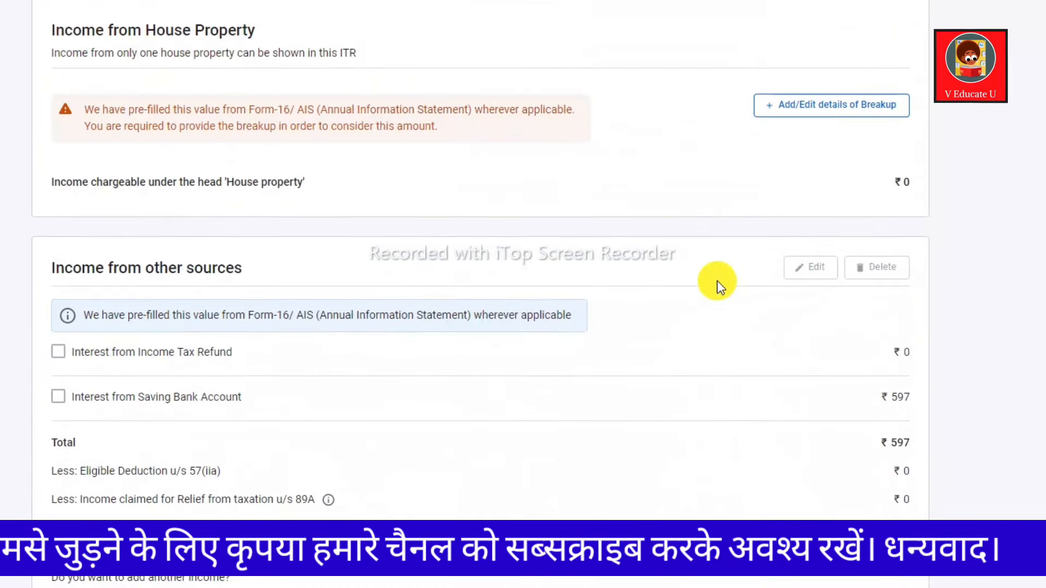
scroll(717, 280, "up", 10)
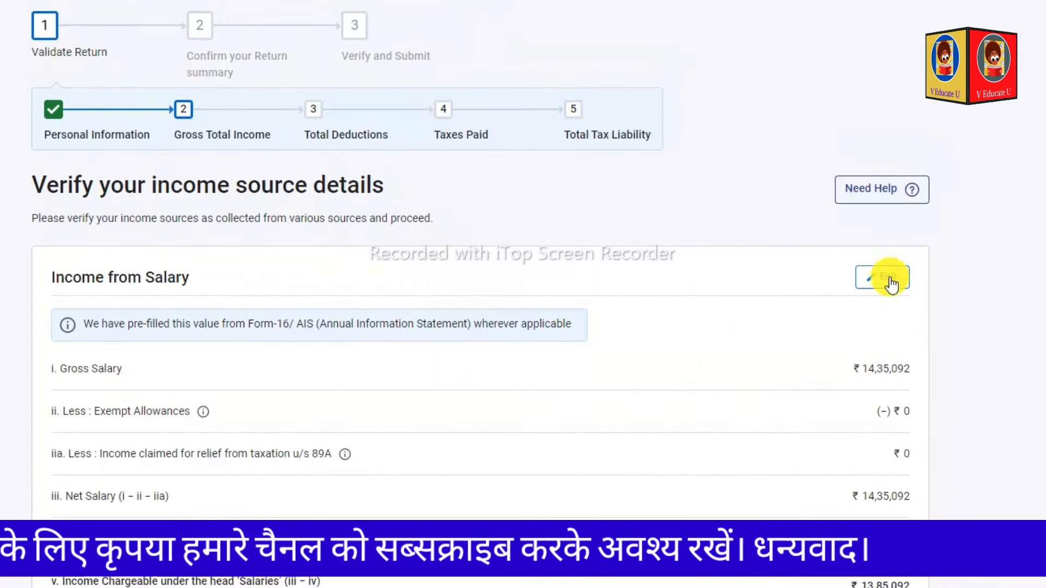
scroll(865, 277, "down", 9)
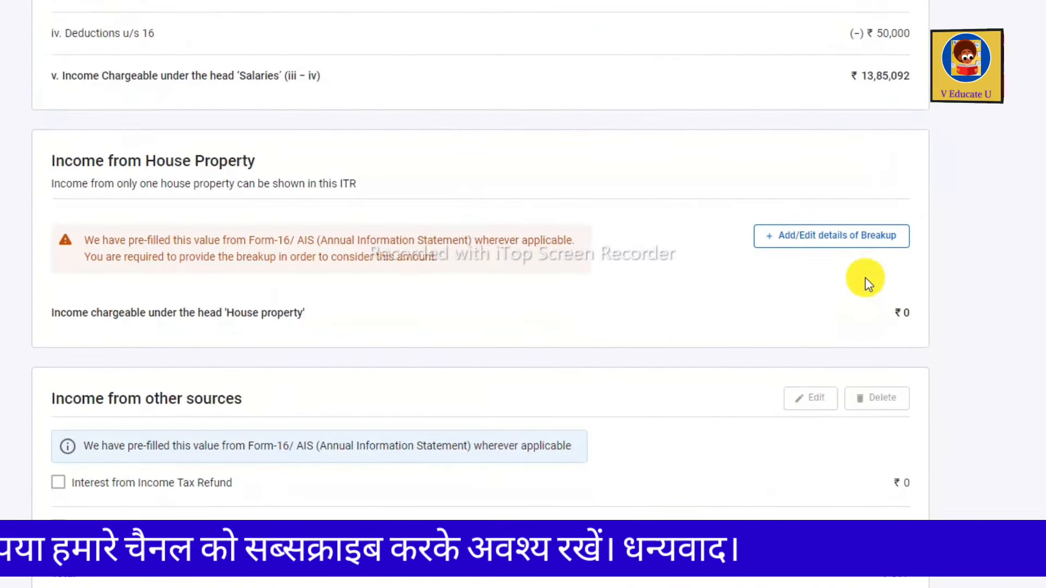
scroll(465, 218, "down", 2)
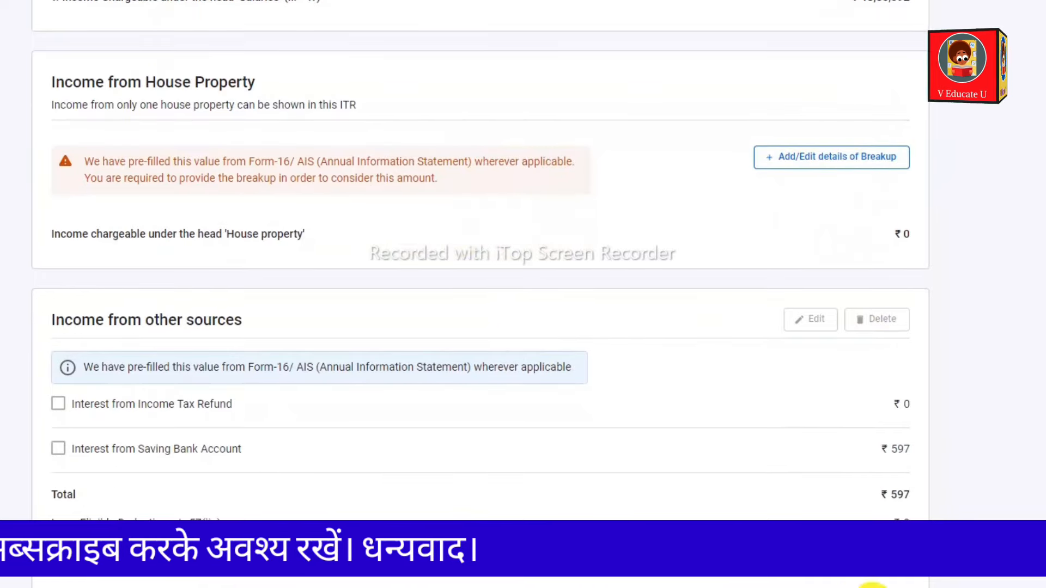
scroll(109, 243, "down", 4)
left_click(58, 213)
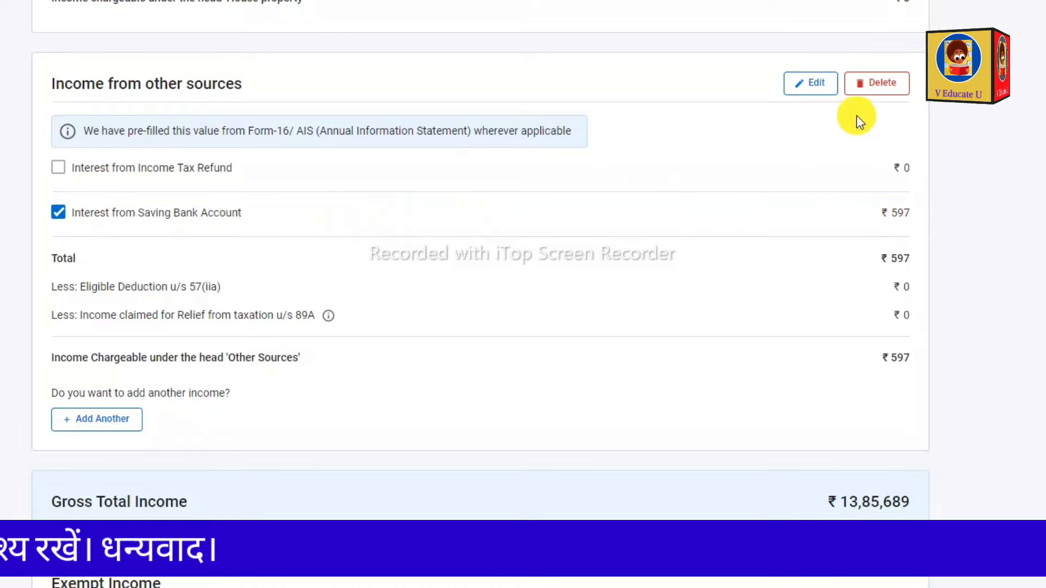
left_click(810, 87)
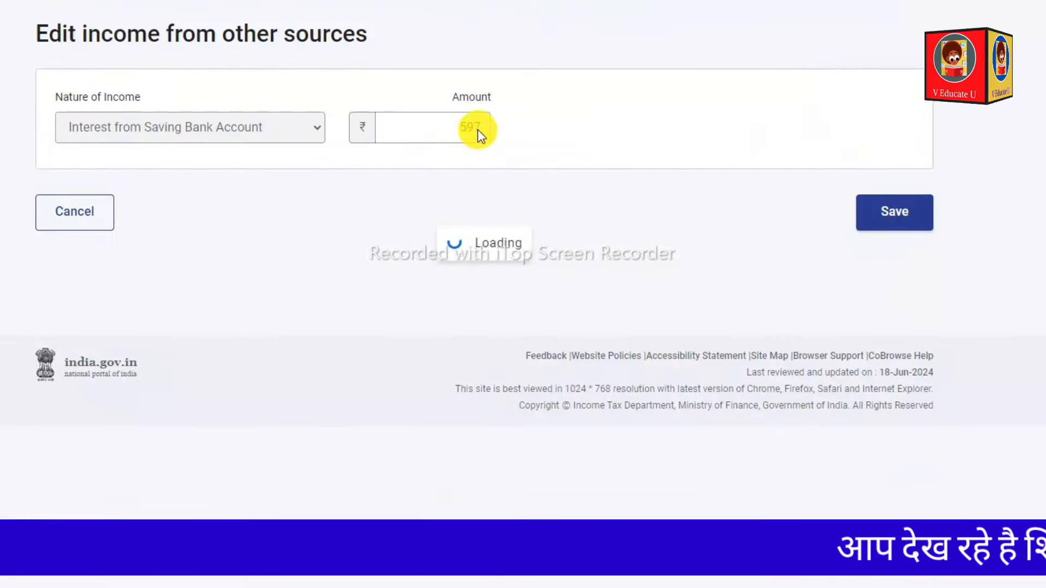
left_click(483, 127)
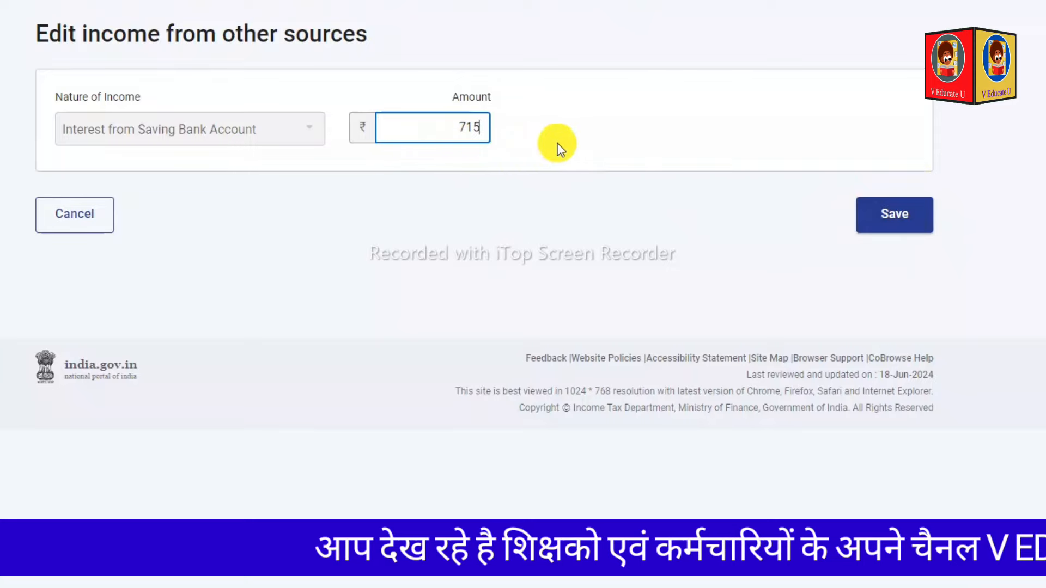
left_click(897, 212)
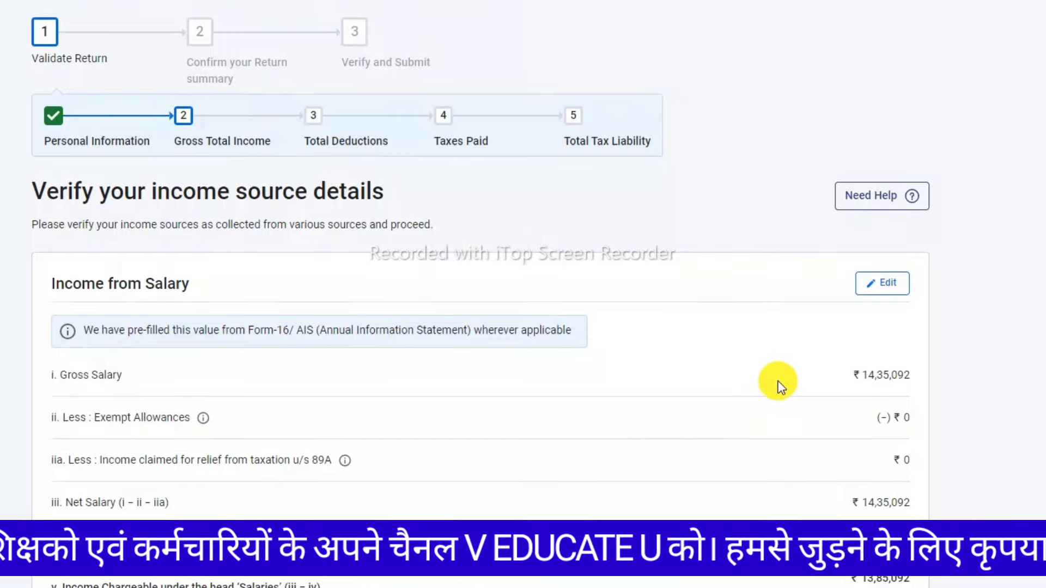
Check the updated other-source income and Gross Total Income, and confirm the Gross Total Income section.
scroll(779, 382, "down", 14)
scroll(778, 381, "down", 7)
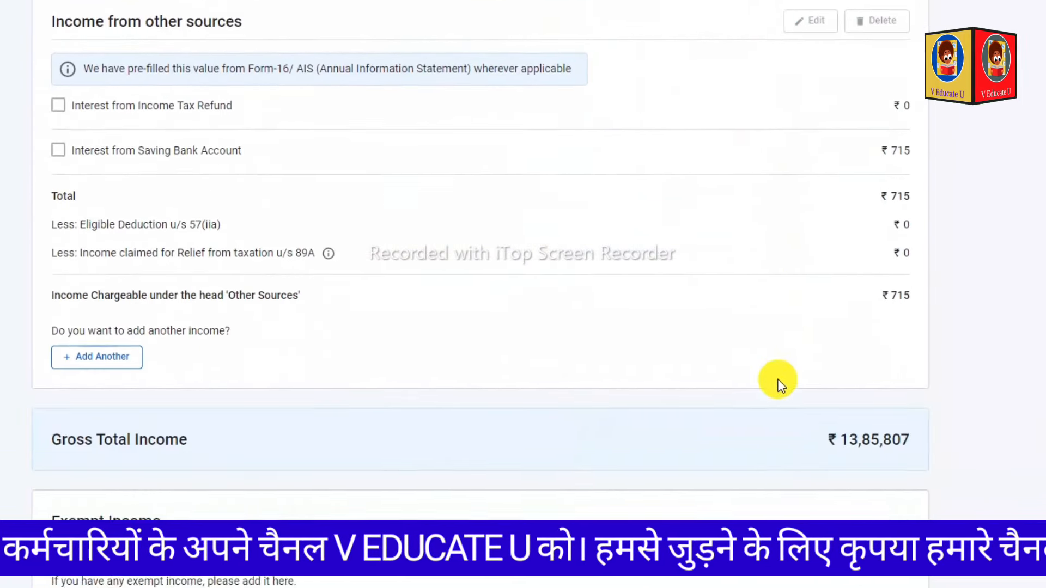
scroll(851, 253, "up", 15)
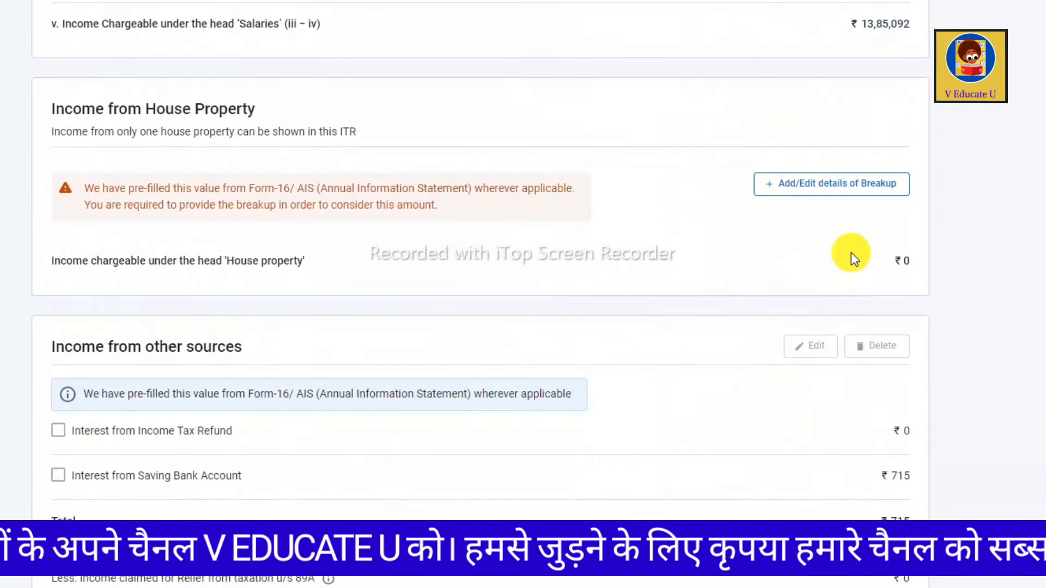
scroll(853, 297, "down", 10)
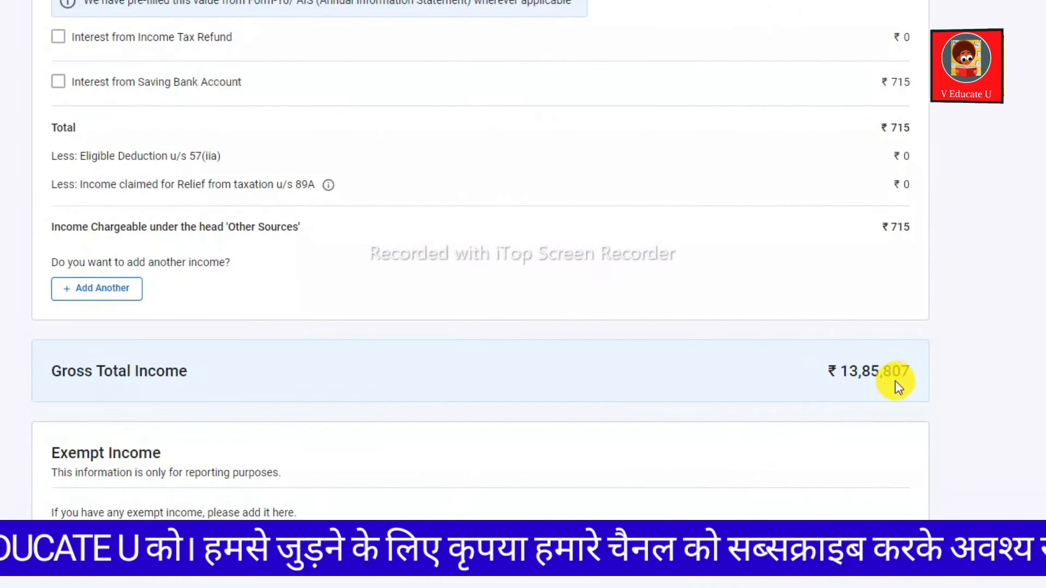
scroll(895, 381, "down", 3)
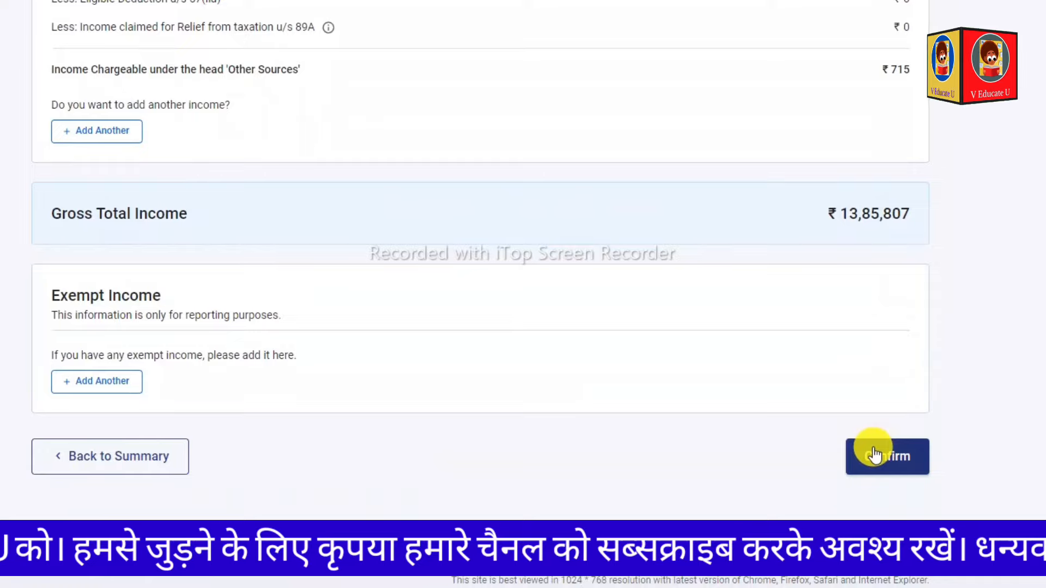
left_click(873, 448)
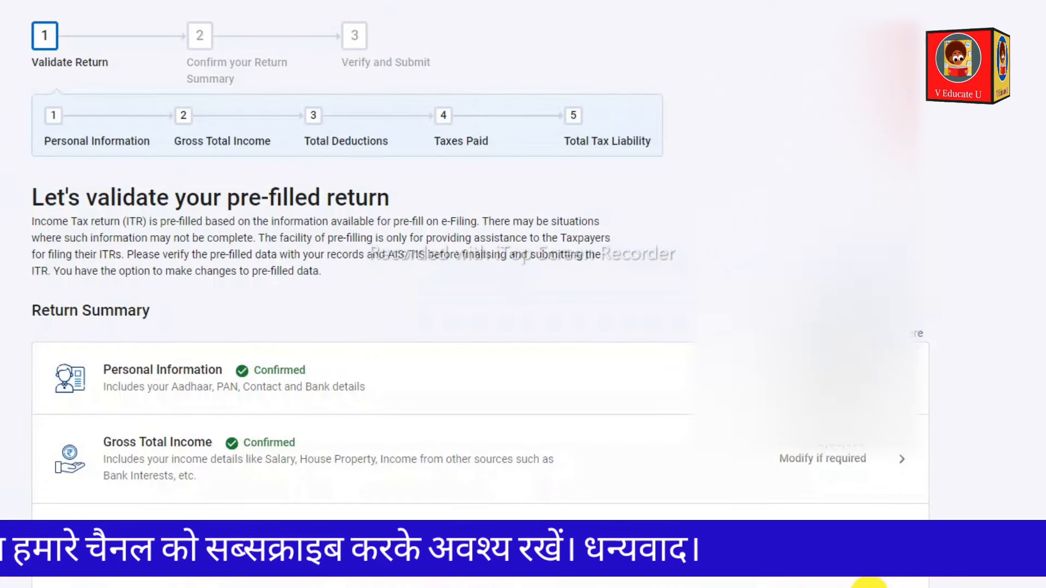
Reopen the Gross Total Income section and open the breakup details form for Income from House Property.
scroll(793, 469, "down", 4)
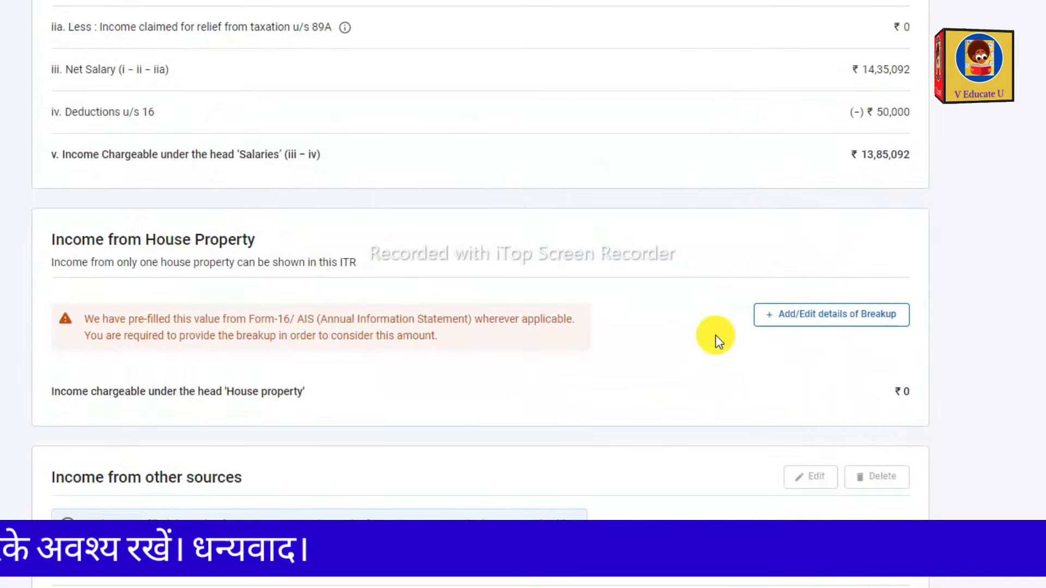
scroll(715, 340, "down", 7)
scroll(722, 352, "up", 4)
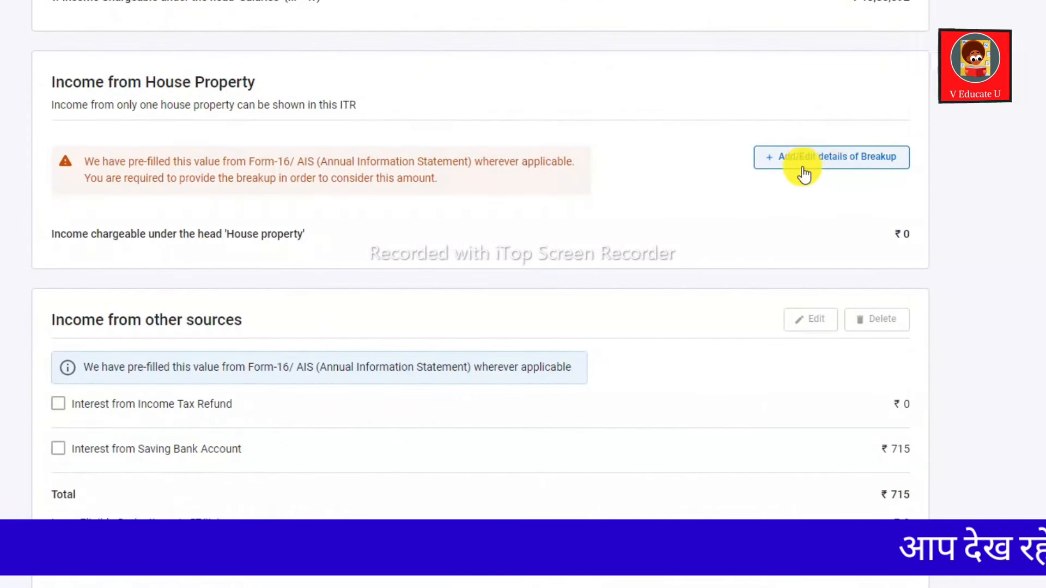
left_click(831, 164)
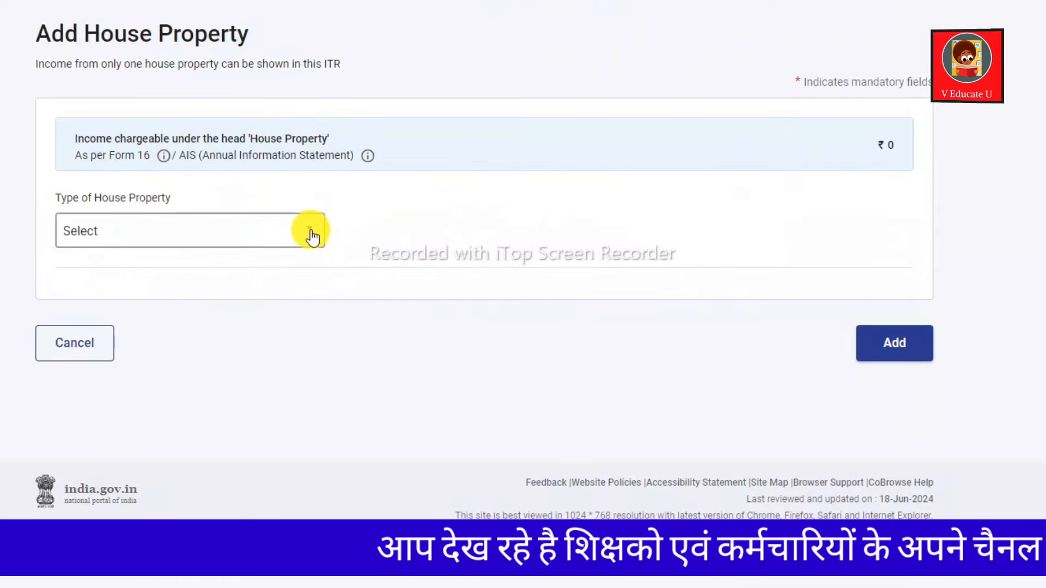
Try the house property types Self Occupied, Let Out and Deemed Let Out in turn to compare their fields.
left_click(312, 231)
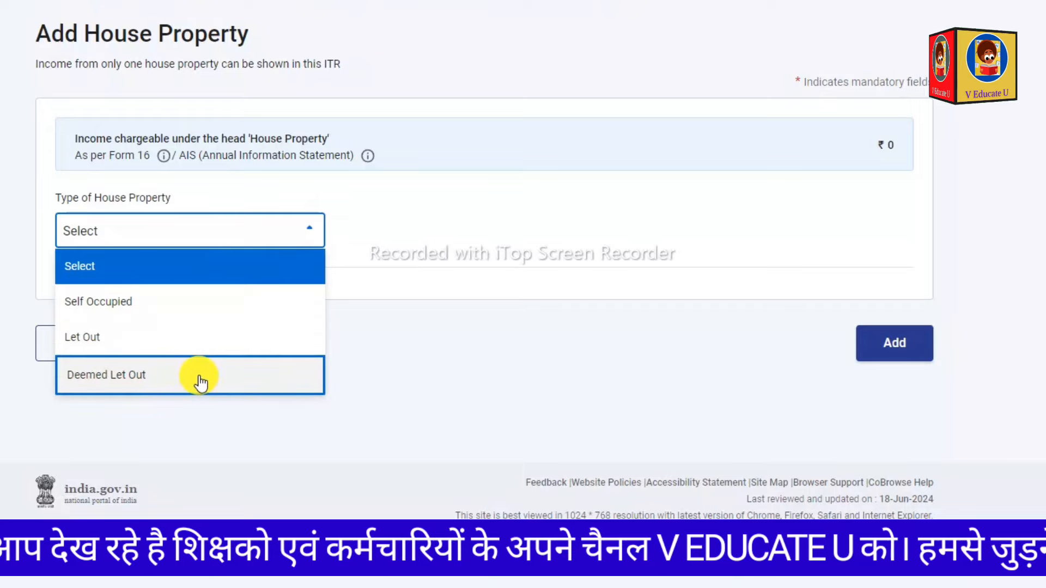
left_click(120, 310)
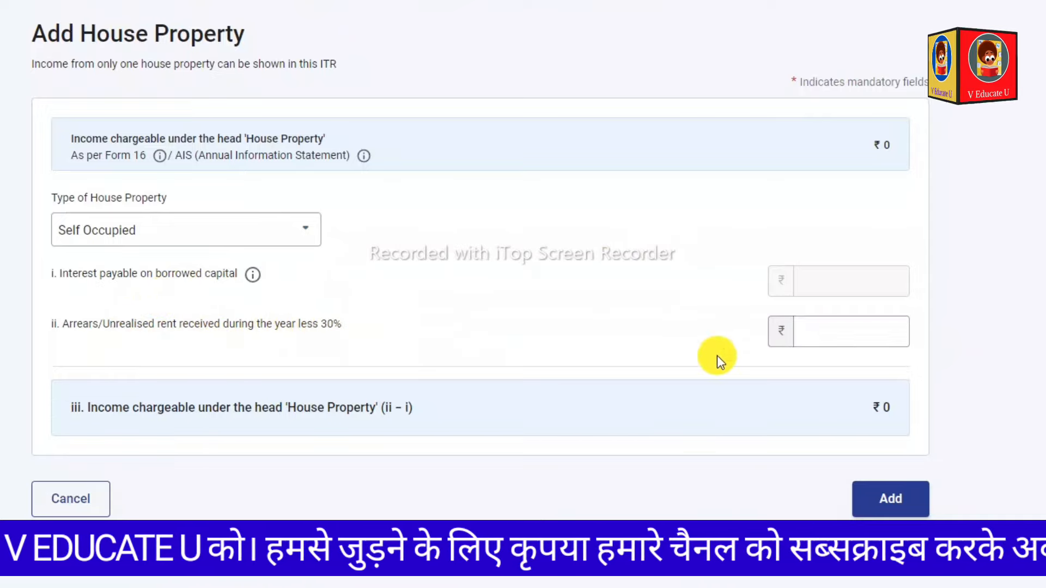
left_click(131, 243)
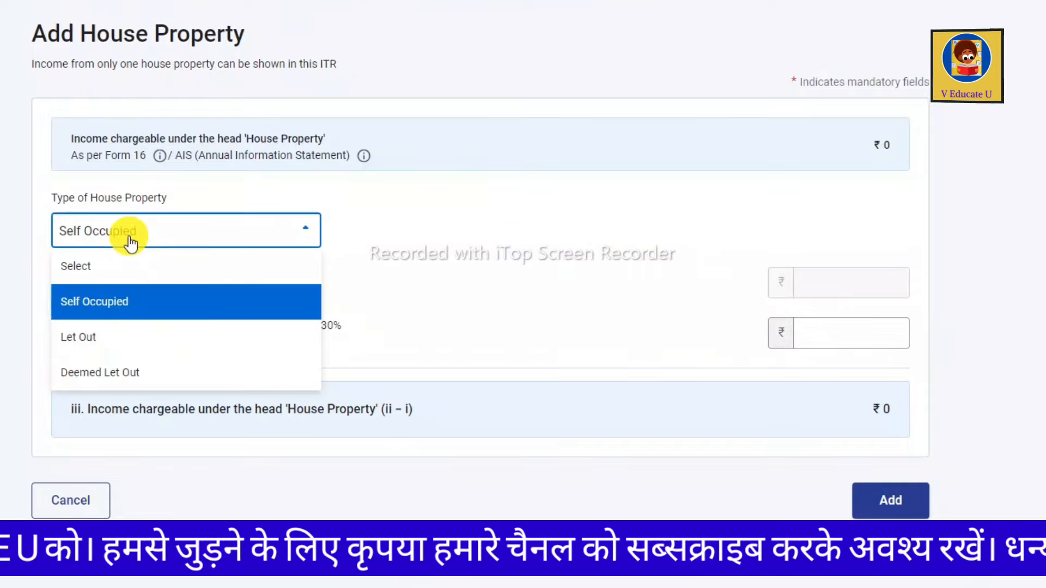
left_click(94, 344)
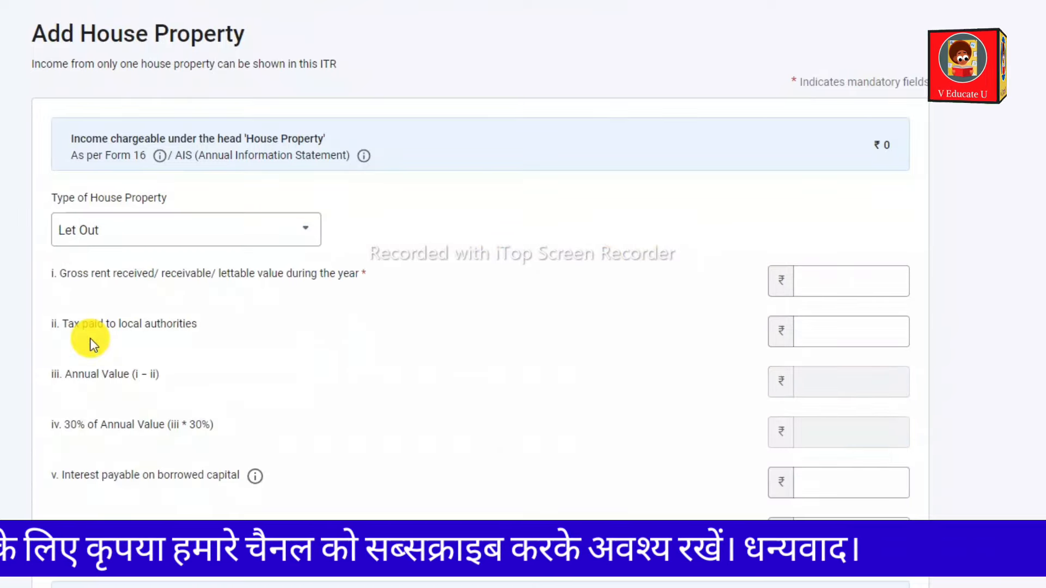
left_click(220, 235)
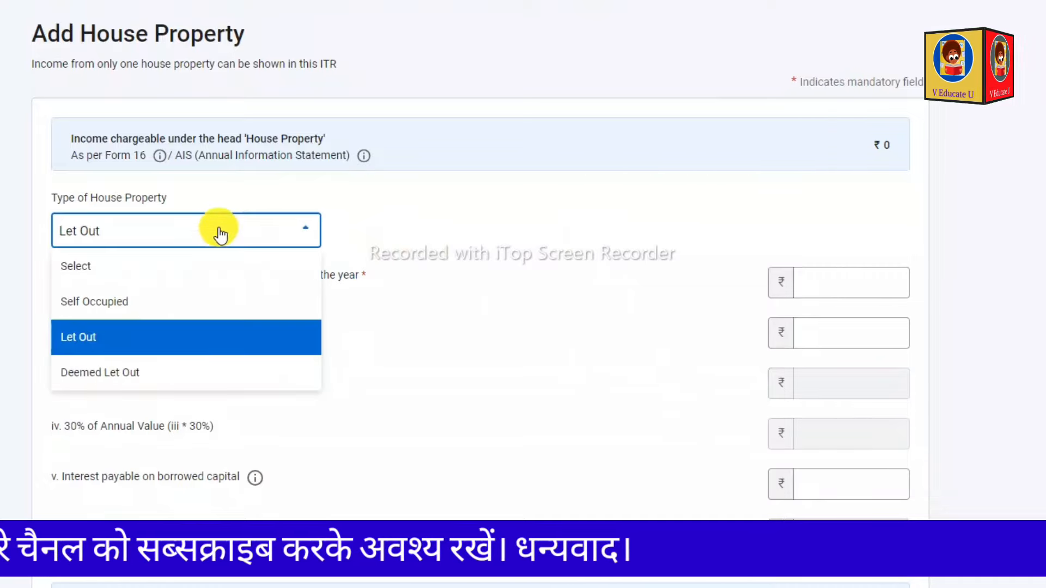
left_click(166, 388)
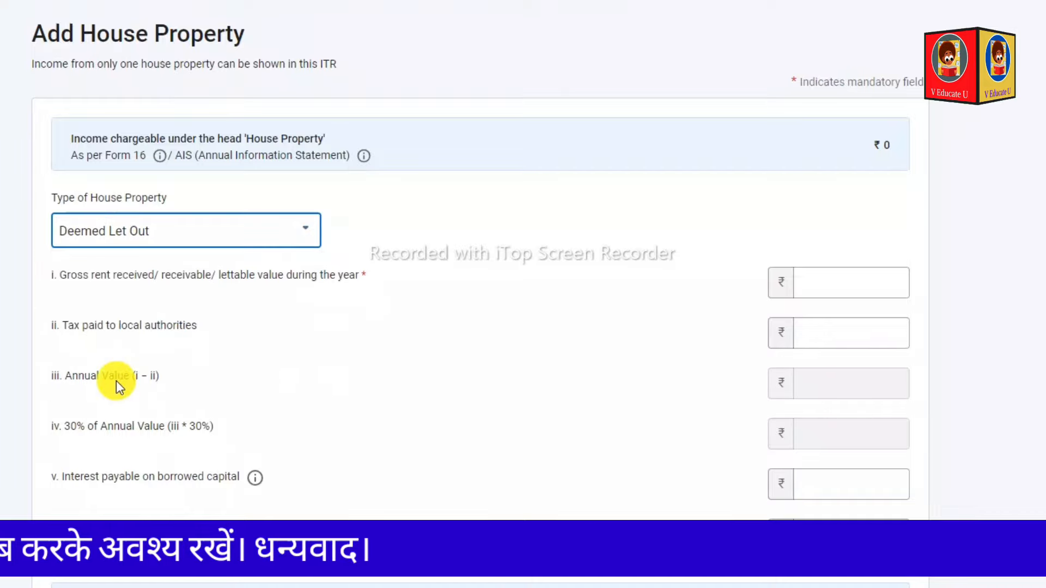
Look through the rent, local tax and loan interest fields for a Deemed Let Out property, and cancel adding the house property.
scroll(547, 210, "down", 1)
scroll(547, 211, "down", 2)
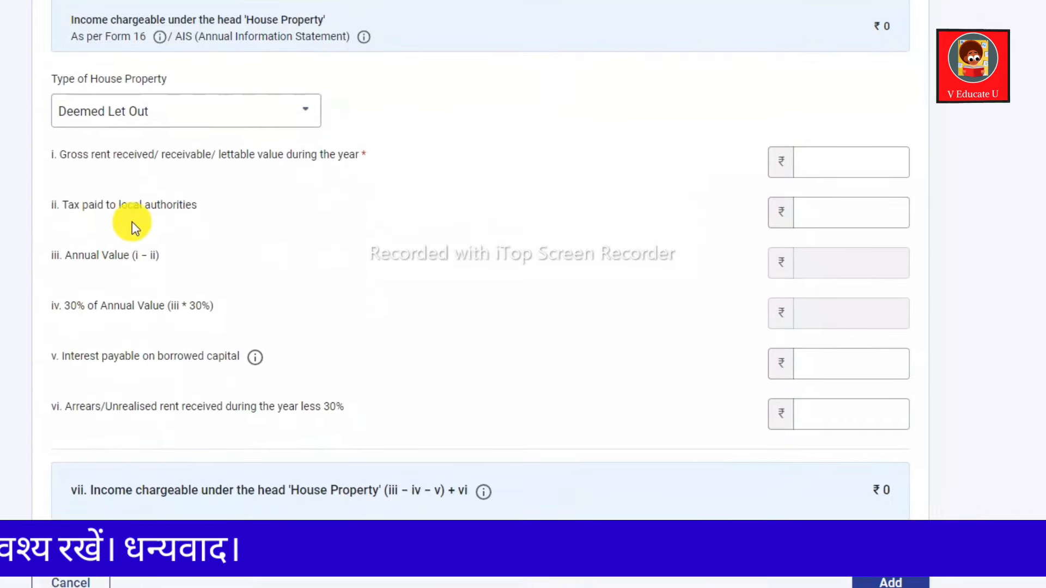
left_click(828, 160)
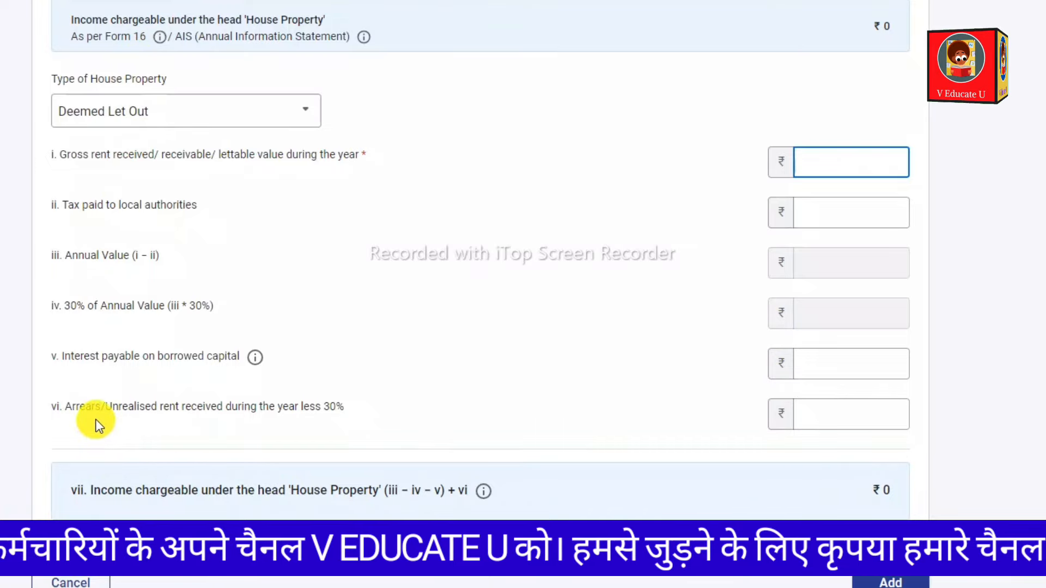
scroll(96, 418, "up", 1)
scroll(96, 418, "up", 2)
scroll(96, 418, "down", 4)
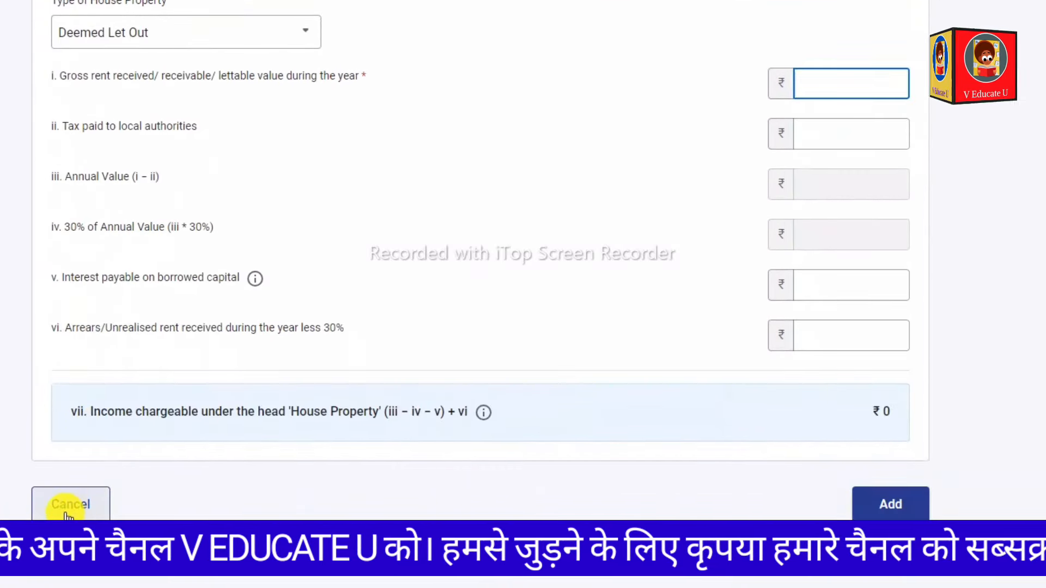
left_click(65, 512)
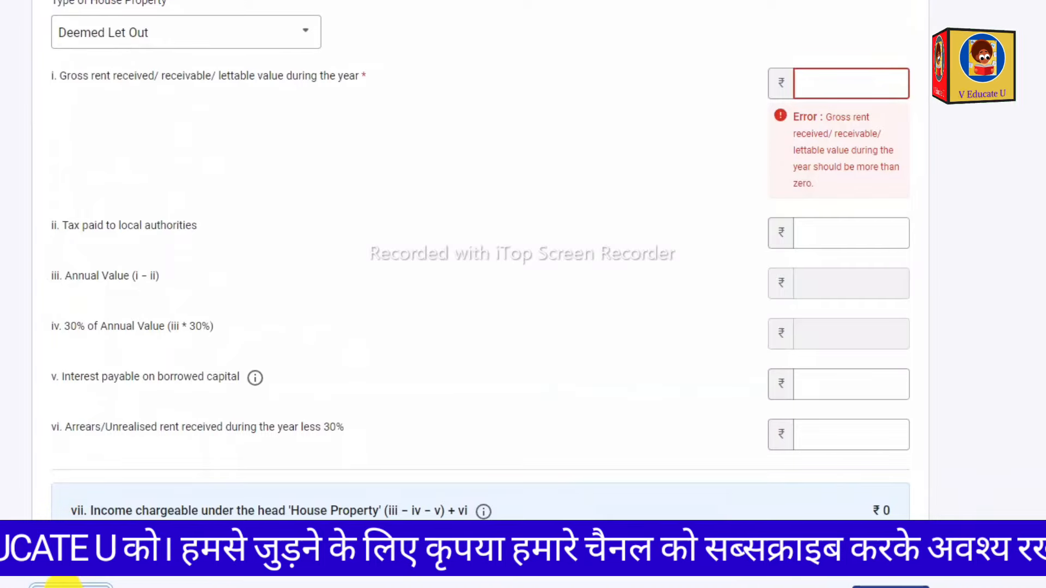
left_click(60, 587)
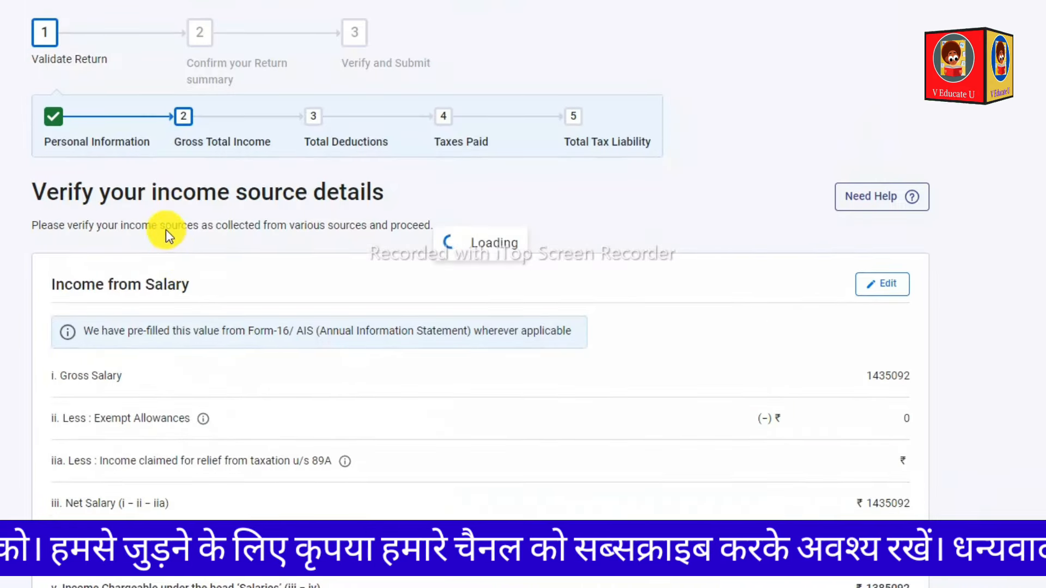
Review the house property, other-source and exempt income sections, temporarily marking Income from House Property with a cross.
scroll(300, 147, "down", 15)
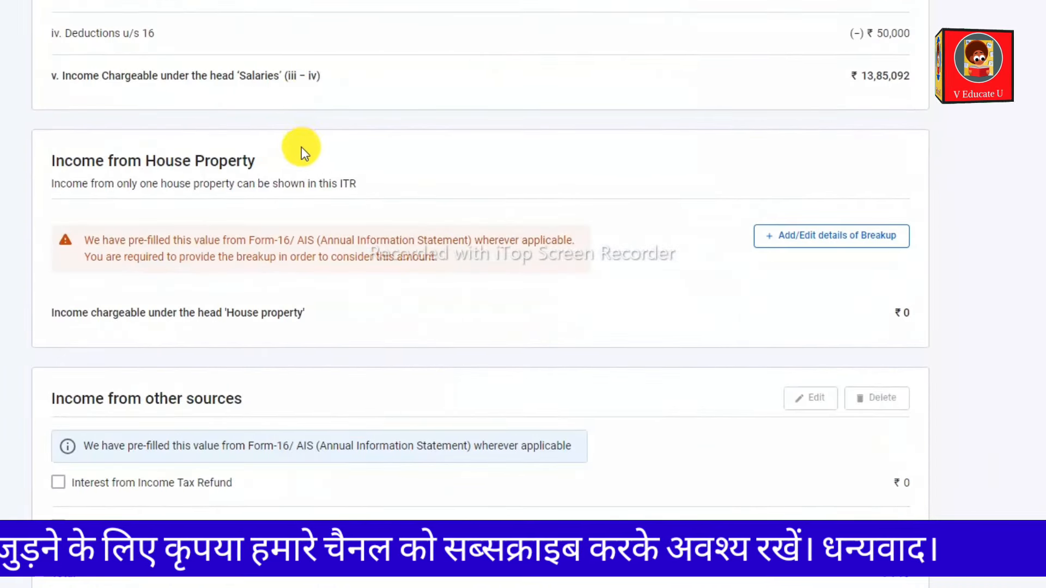
scroll(300, 155, "down", 4)
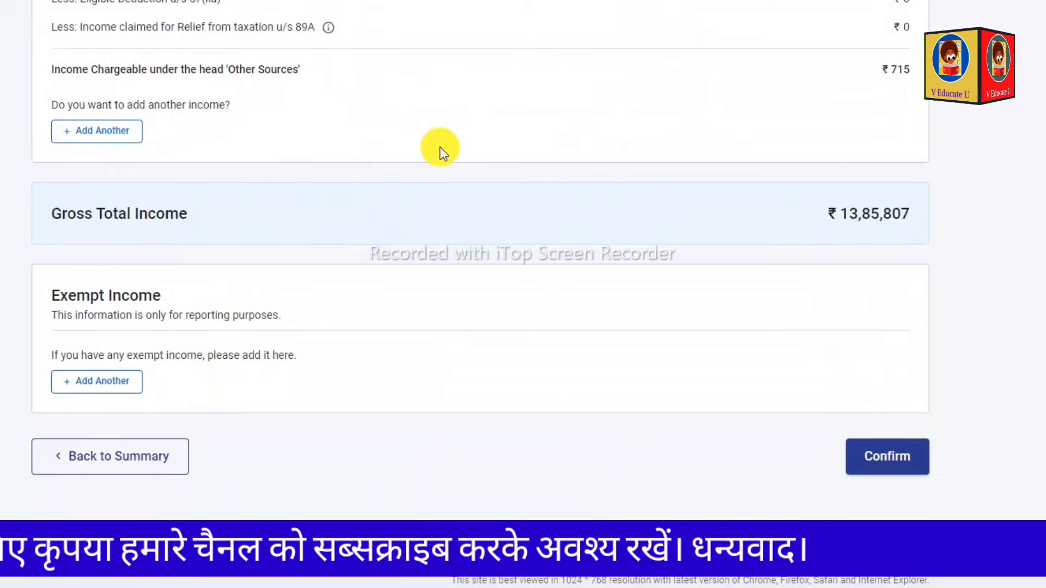
scroll(444, 164, "up", 6)
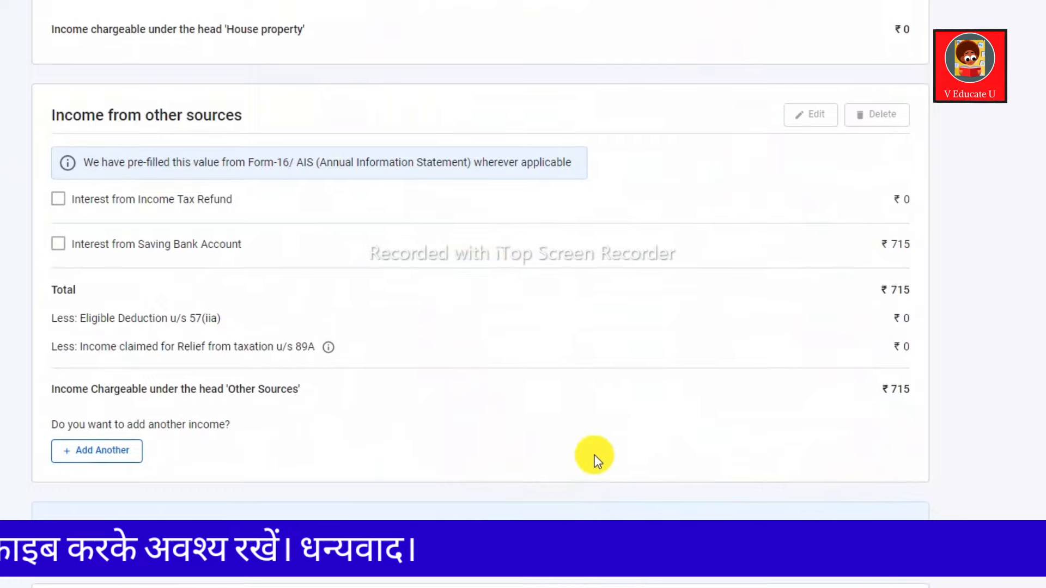
scroll(598, 463, "up", 4)
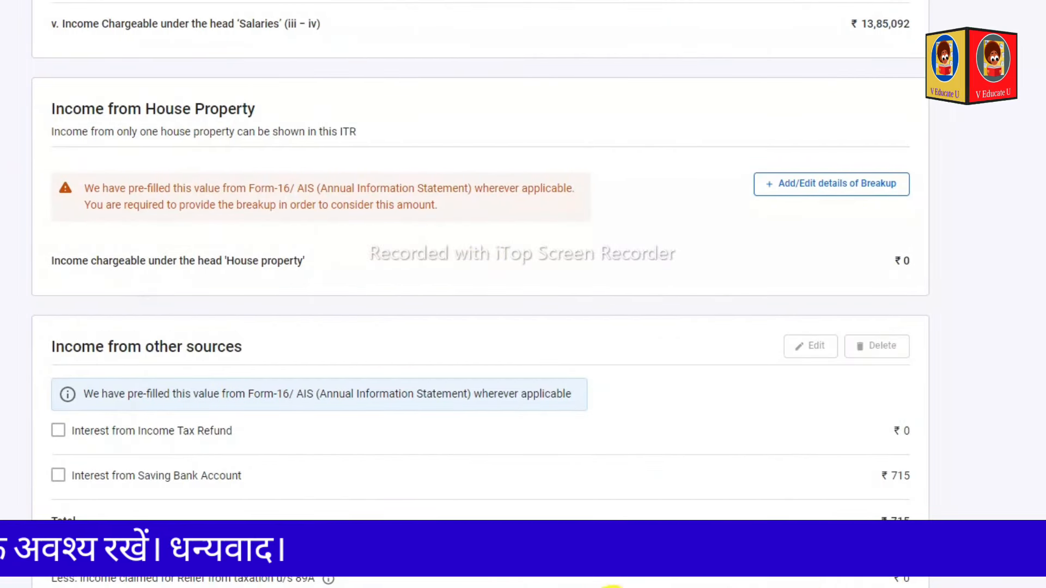
left_click_drag(414, 103, 336, 162)
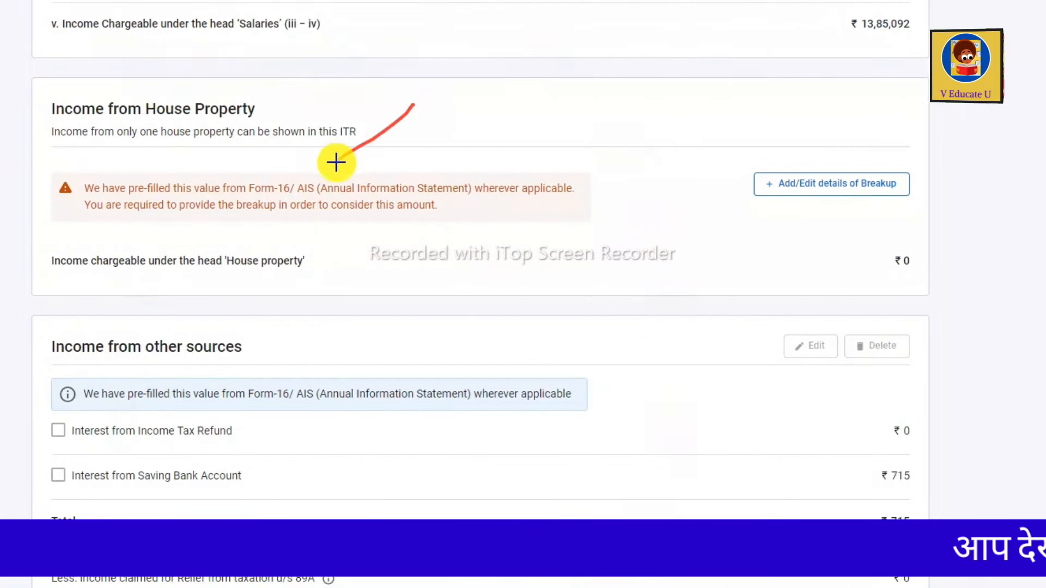
left_click_drag(353, 104, 405, 145)
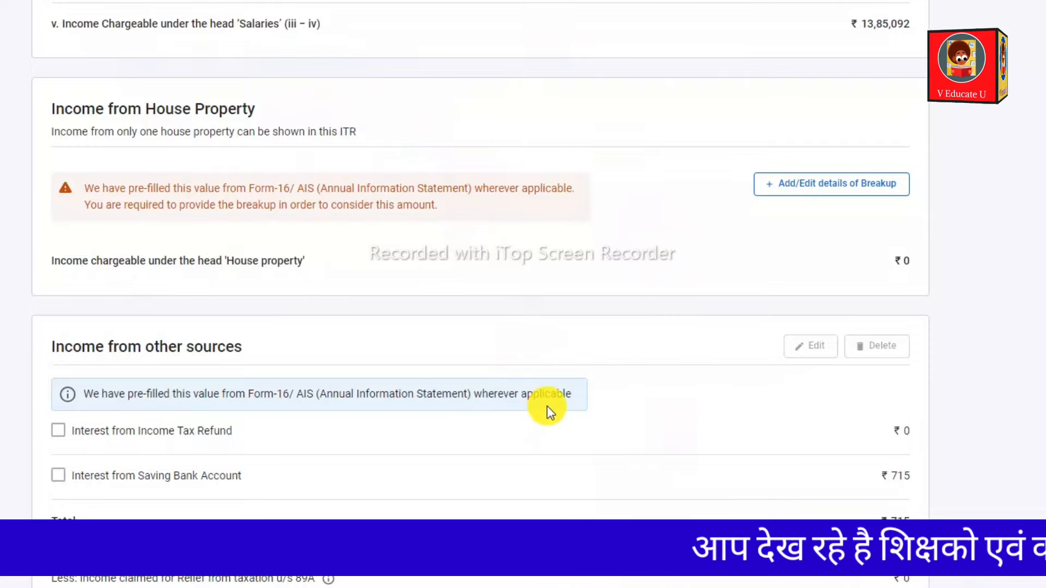
scroll(547, 407, "down", 8)
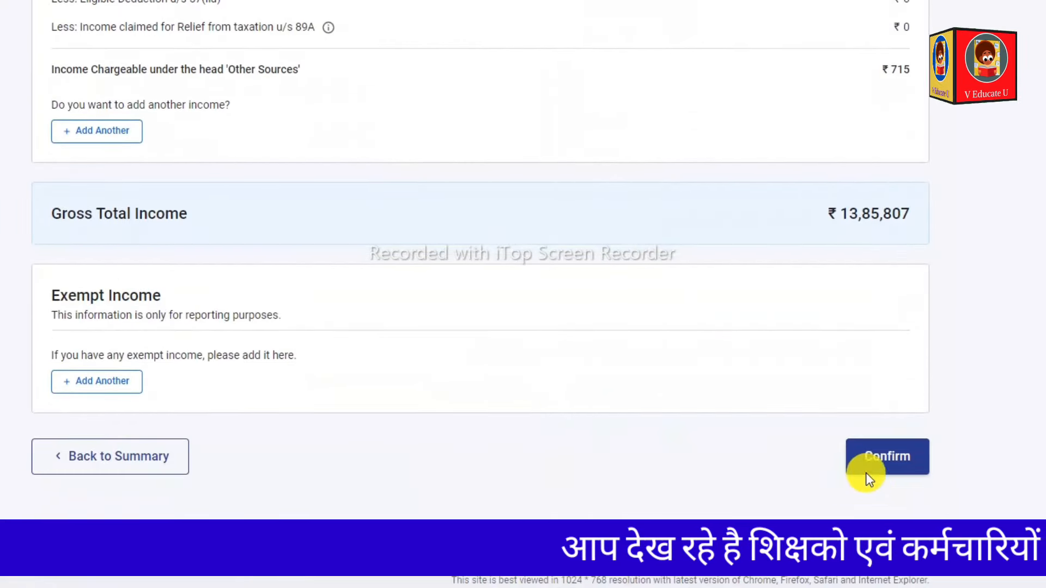